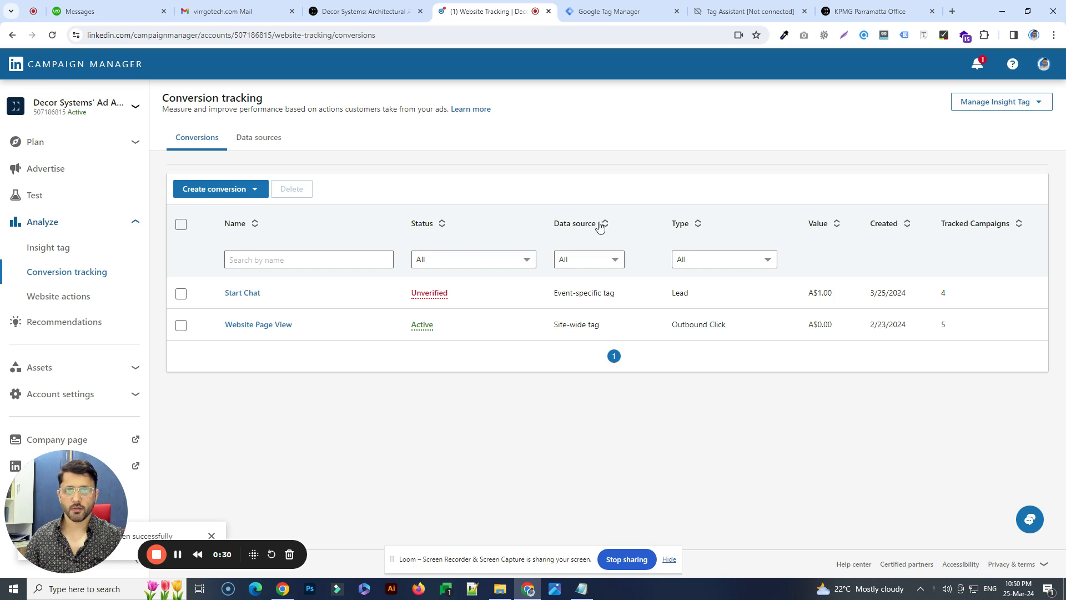
# Return to Google Tag Manager and open Templates to see the Facebook Pixel and LinkedIn InsightTag 2.0 templates.
pyautogui.click(602, 11)
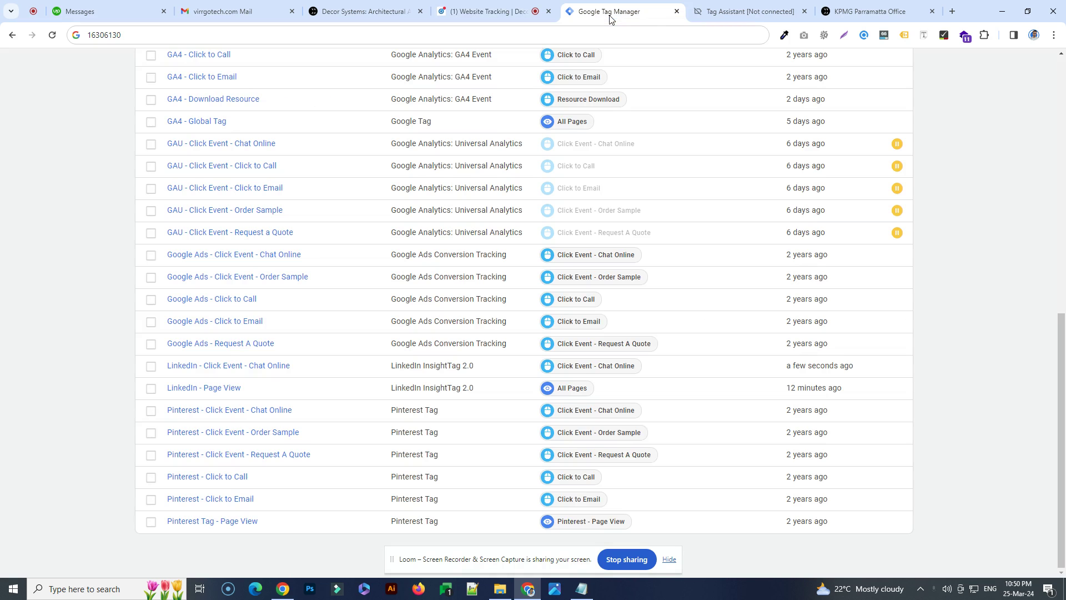
pyautogui.scroll(10, 91, 398)
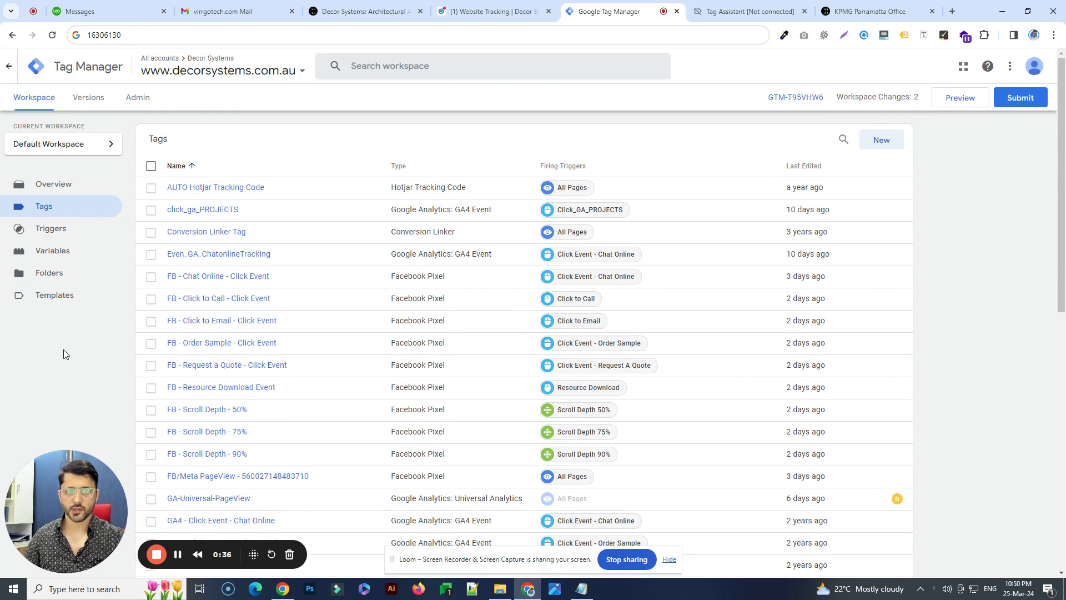
pyautogui.click(75, 299)
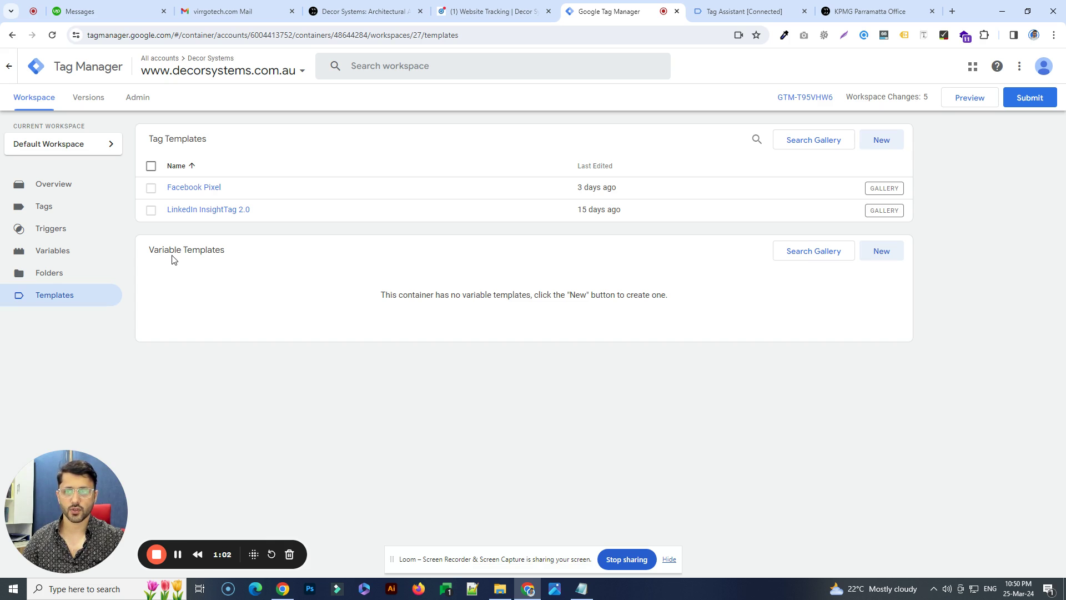
# Start a new tag from the Tags list and bring up its tag type chooser.
pyautogui.click(73, 210)
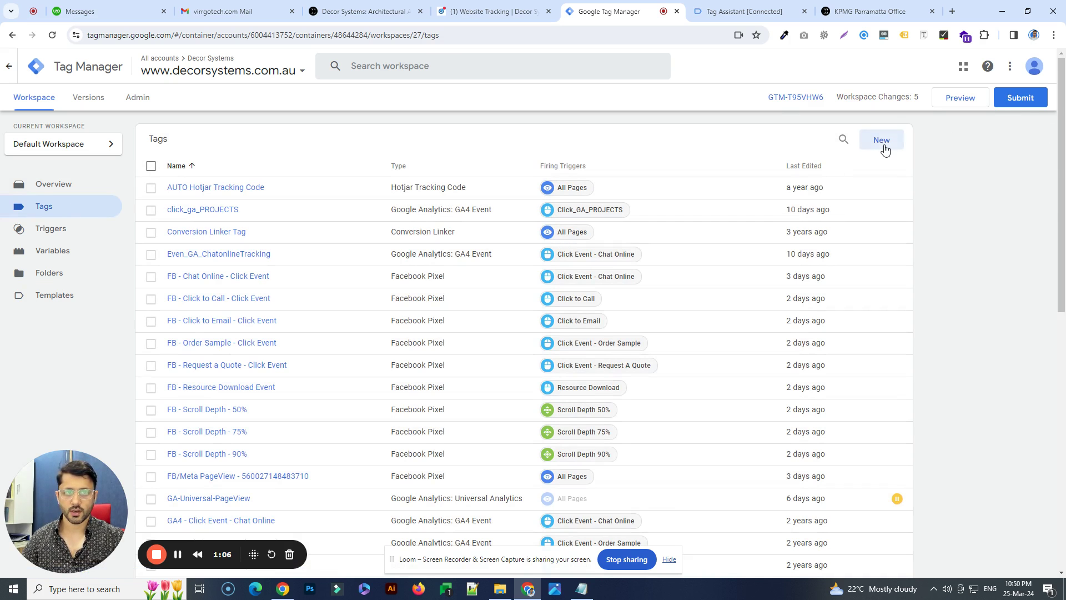
pyautogui.click(887, 140)
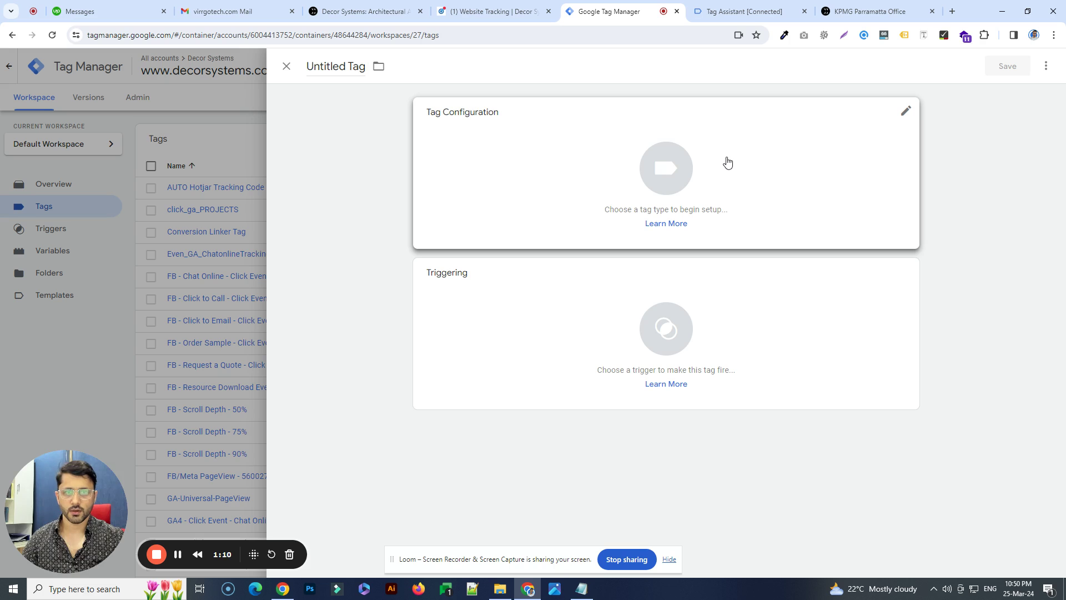
pyautogui.click(727, 162)
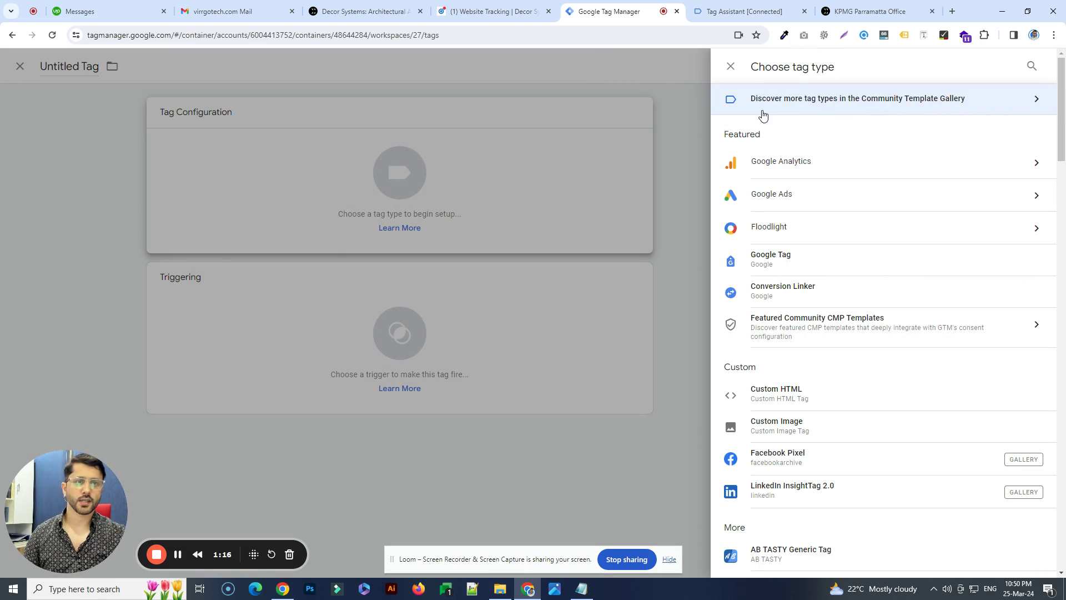
# Search the Community Template Gallery for 'linkedin' and open the LinkedIn InsightTag 2.0 template details.
pyautogui.click(800, 111)
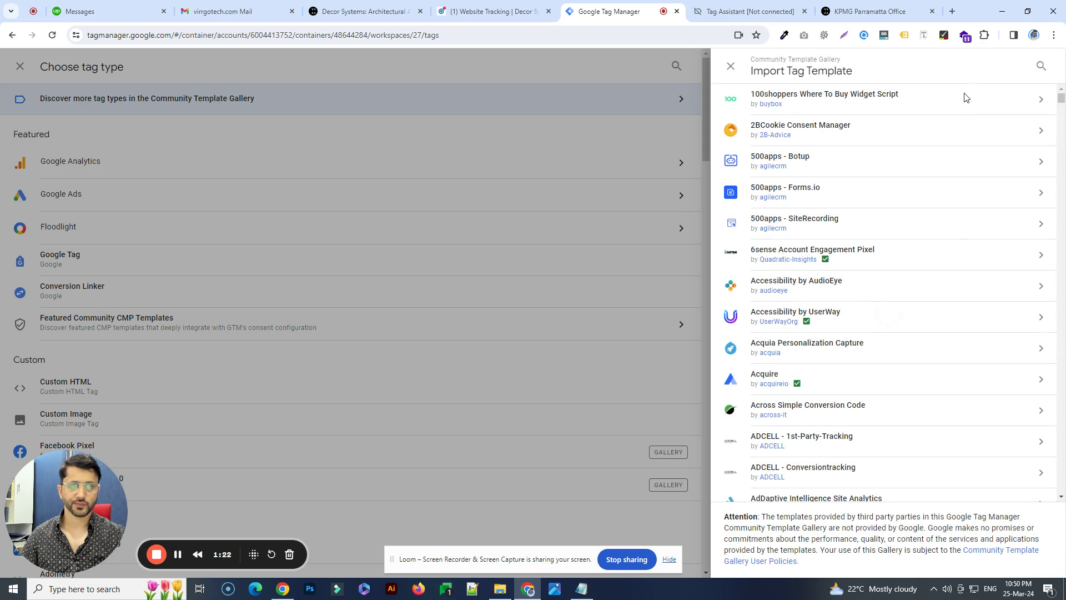
pyautogui.click(1041, 65)
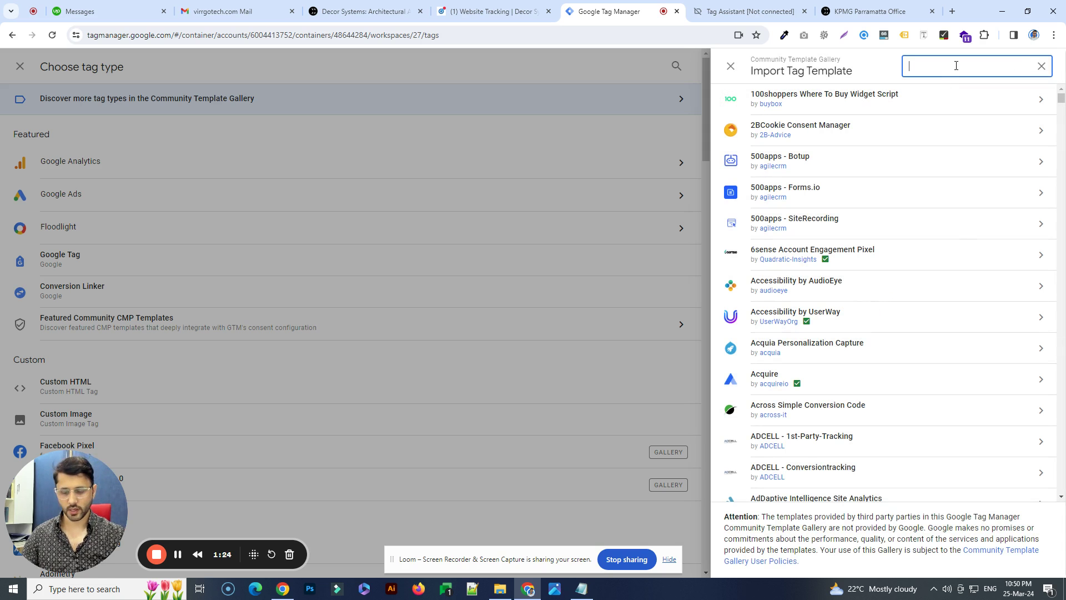
pyautogui.write('linkedin')
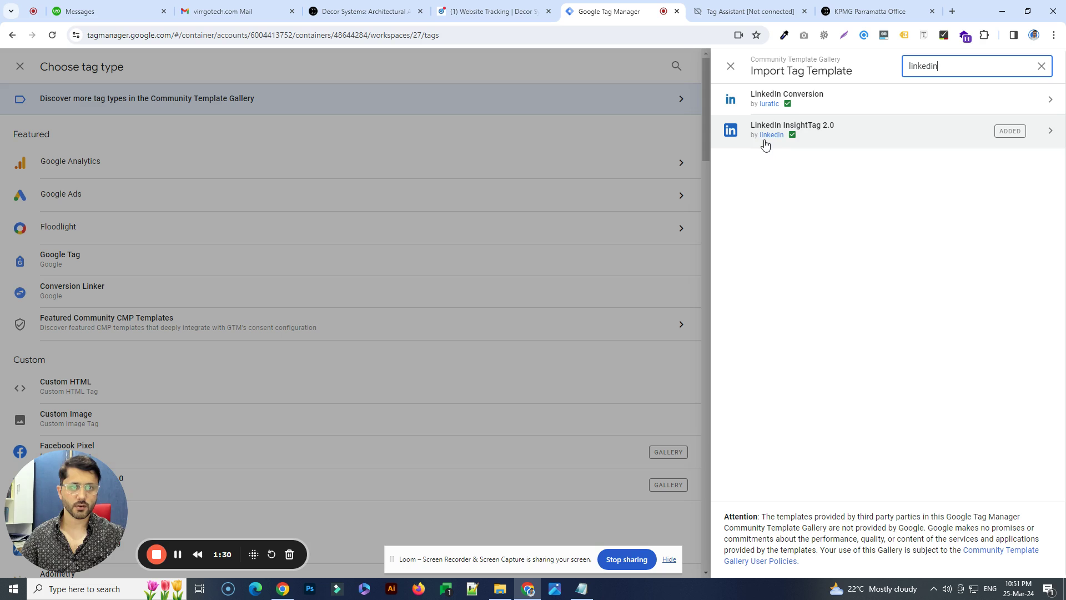
pyautogui.click(825, 136)
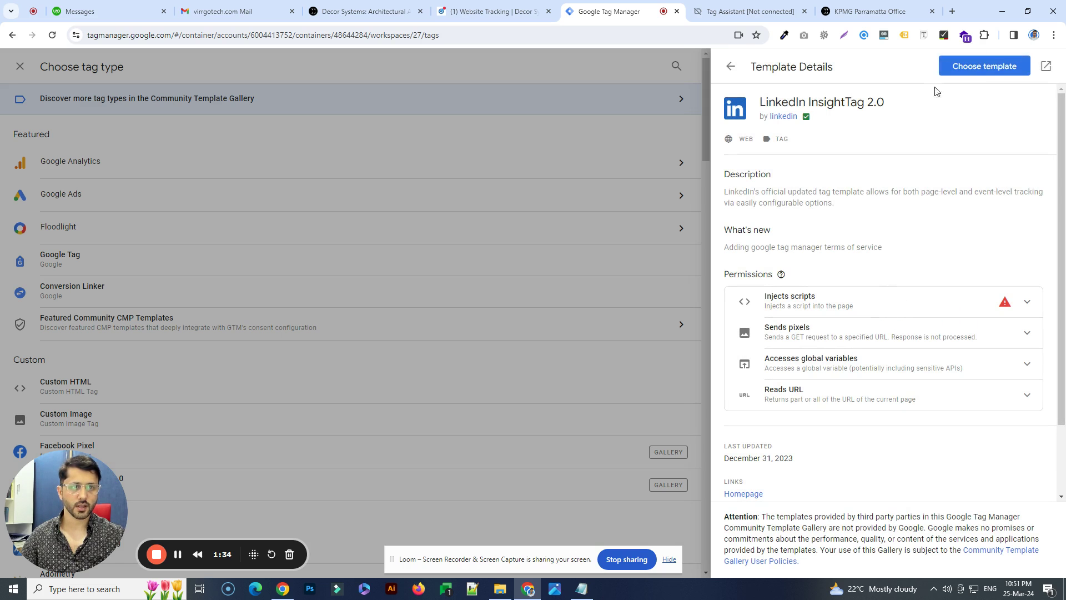
pyautogui.click(962, 81)
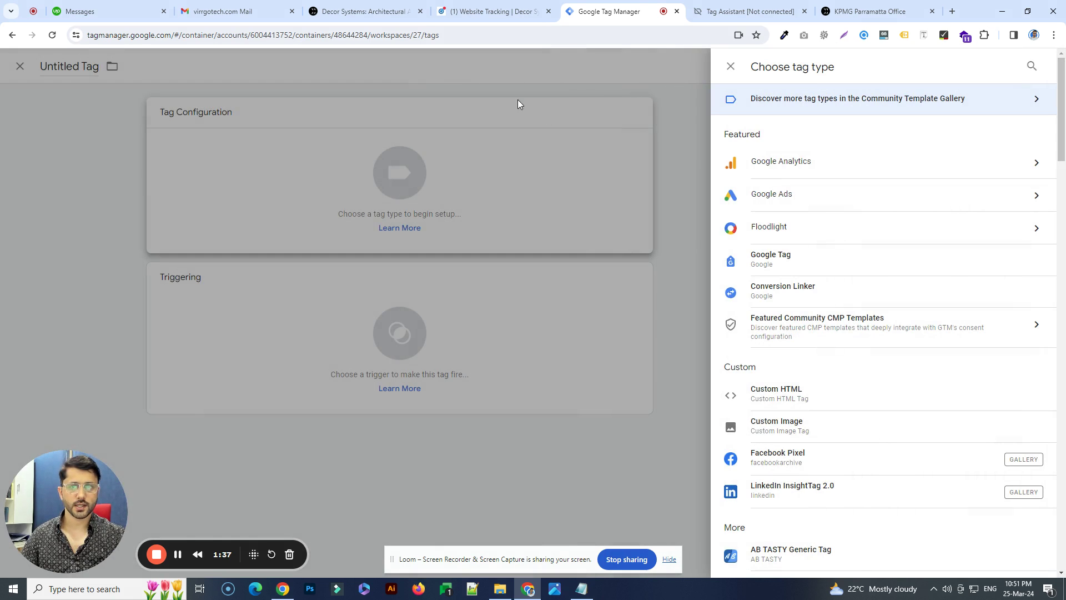
# Close the empty Untitled Tag without saving and go to the Triggers list.
pyautogui.click(518, 100)
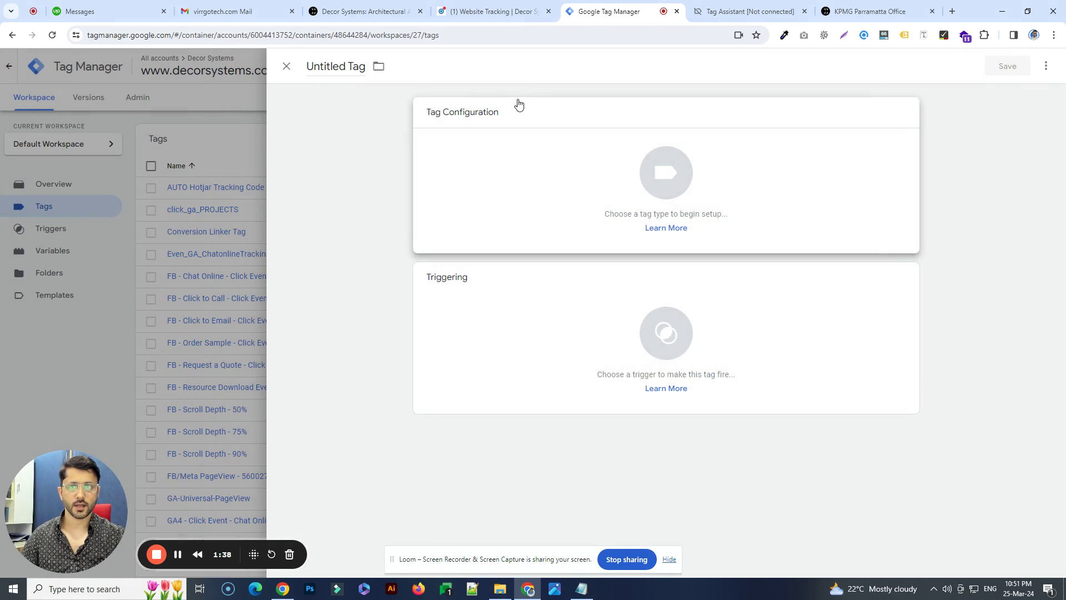
pyautogui.click(287, 66)
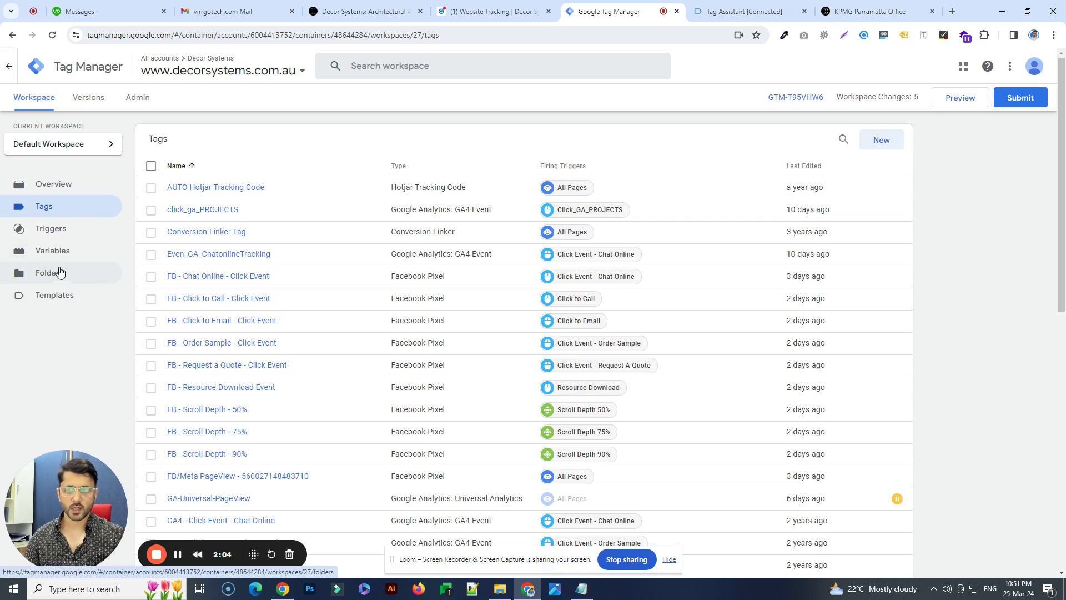
pyautogui.click(55, 235)
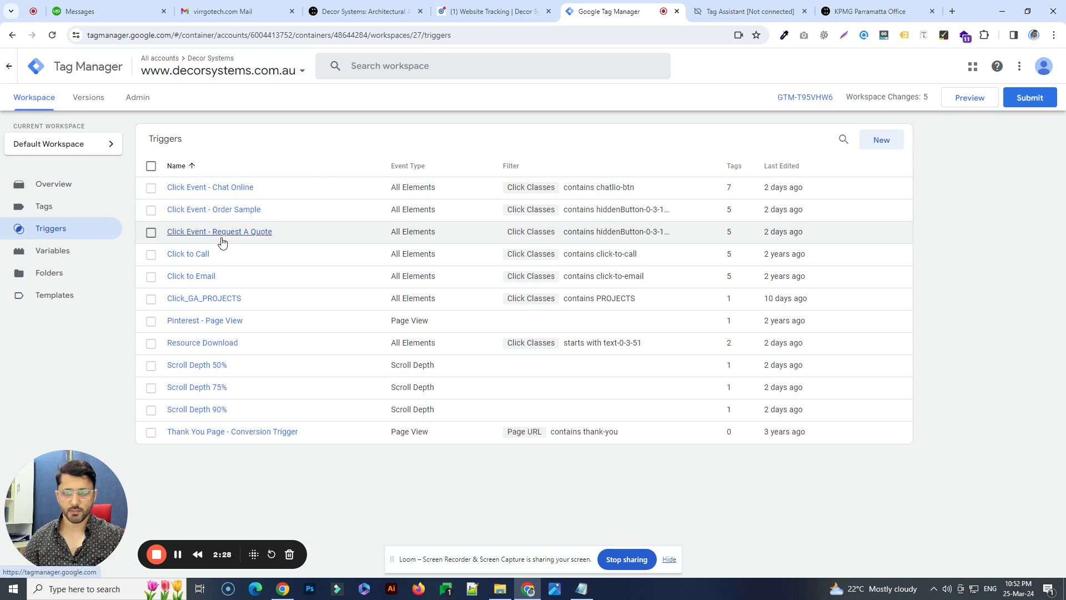
# Switch to the Decor Systems site, close the quote and chat panels, and reload the home page.
pyautogui.click(850, 4)
pyautogui.click(1050, 72)
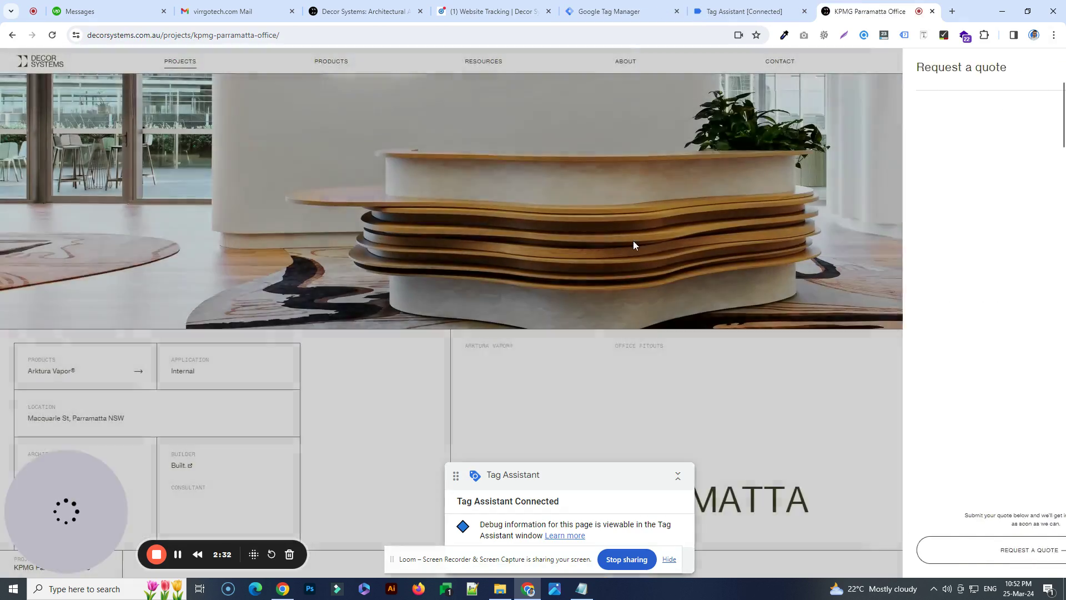
pyautogui.scroll(-10, 261, 294)
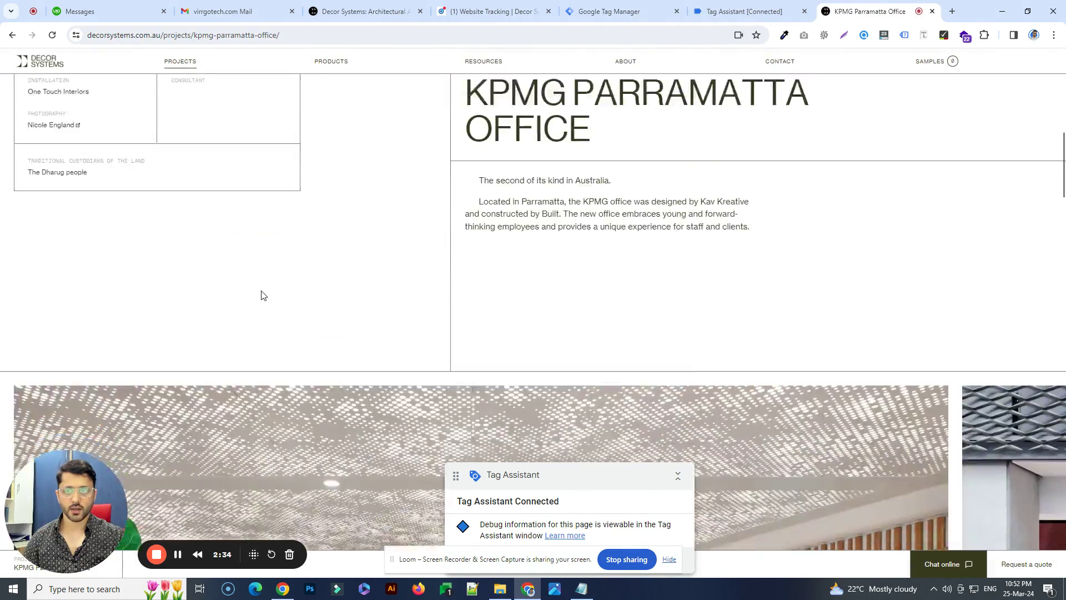
pyautogui.scroll(10, 261, 294)
pyautogui.click(42, 64)
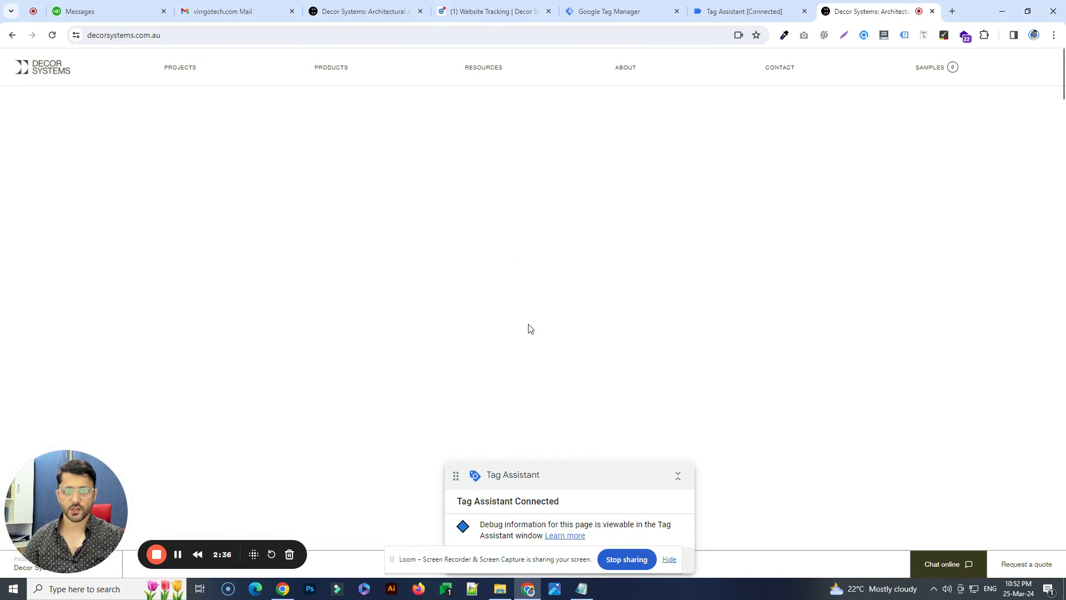
pyautogui.scroll(-10, 581, 352)
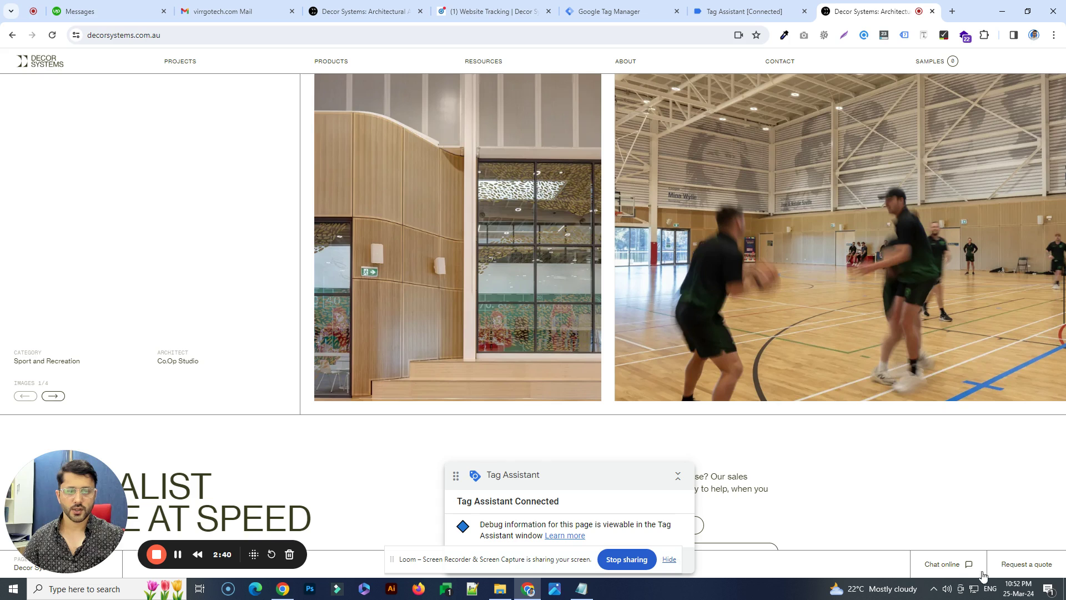
pyautogui.click(941, 565)
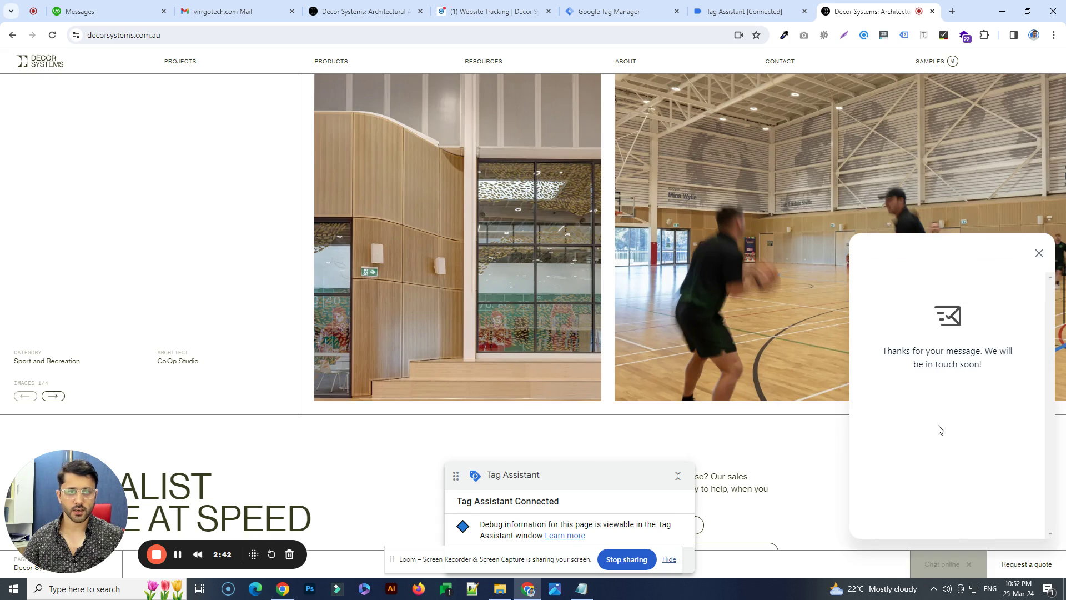
pyautogui.click(1038, 254)
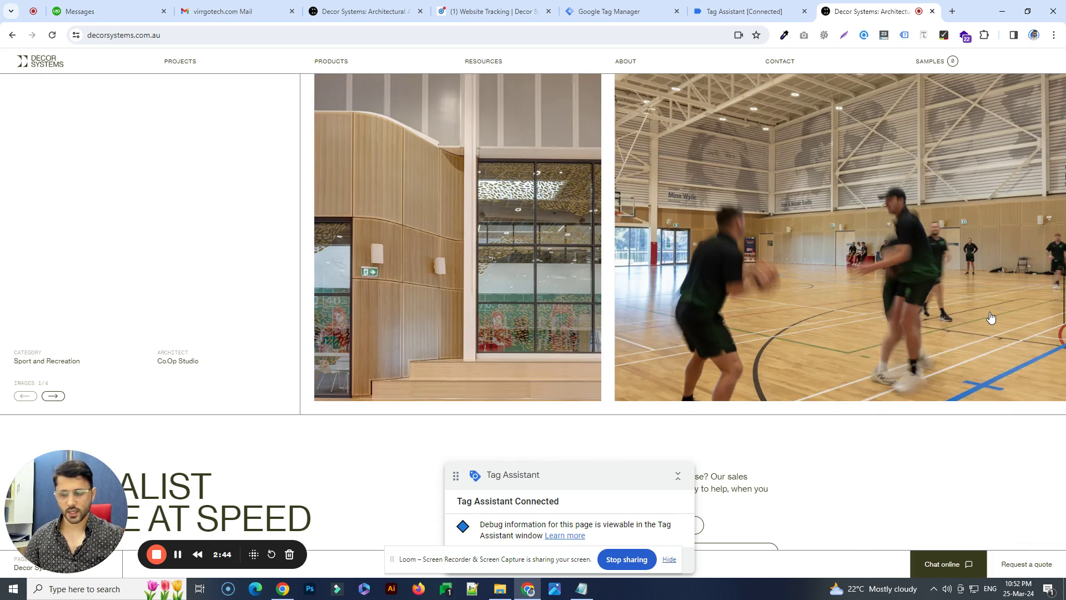
pyautogui.press('F5')
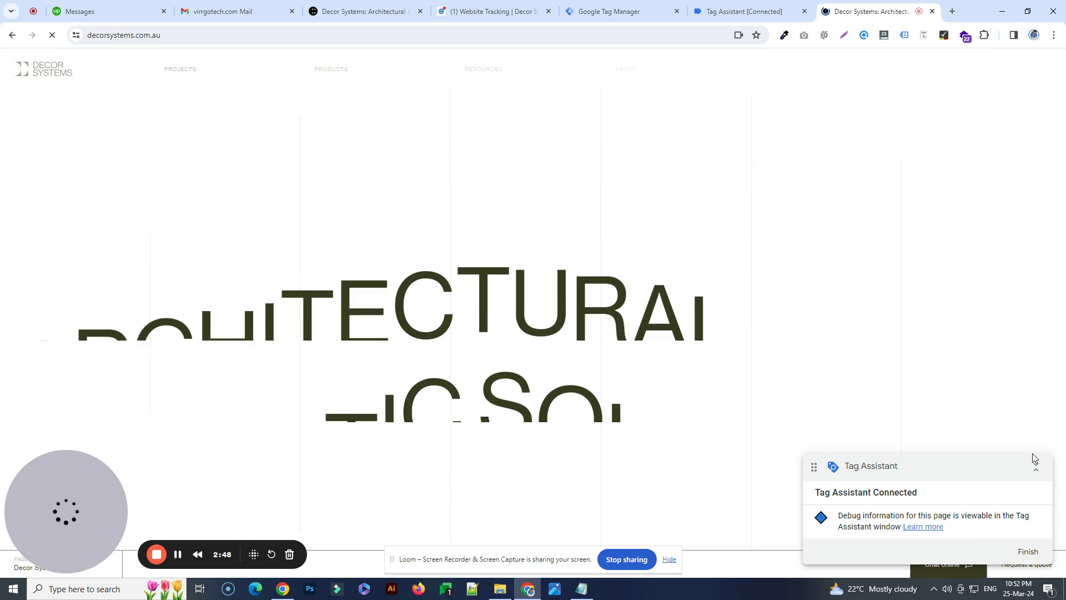
# Move the Tag Assistant panel aside and send a test message through the online chat form.
pyautogui.moveTo(986, 470); pyautogui.dragTo(703, 467)
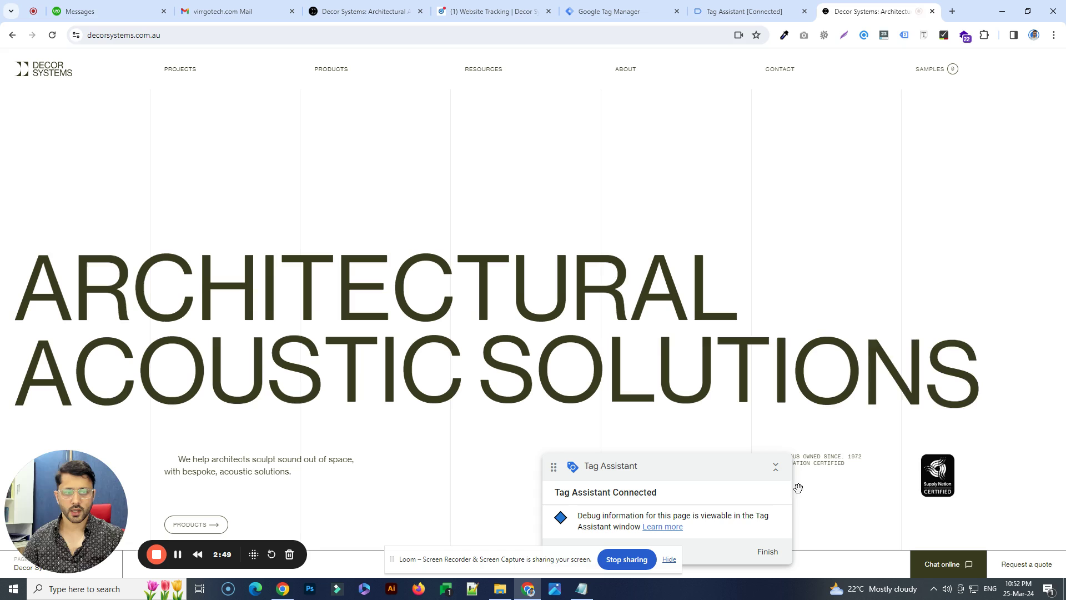
pyautogui.click(952, 572)
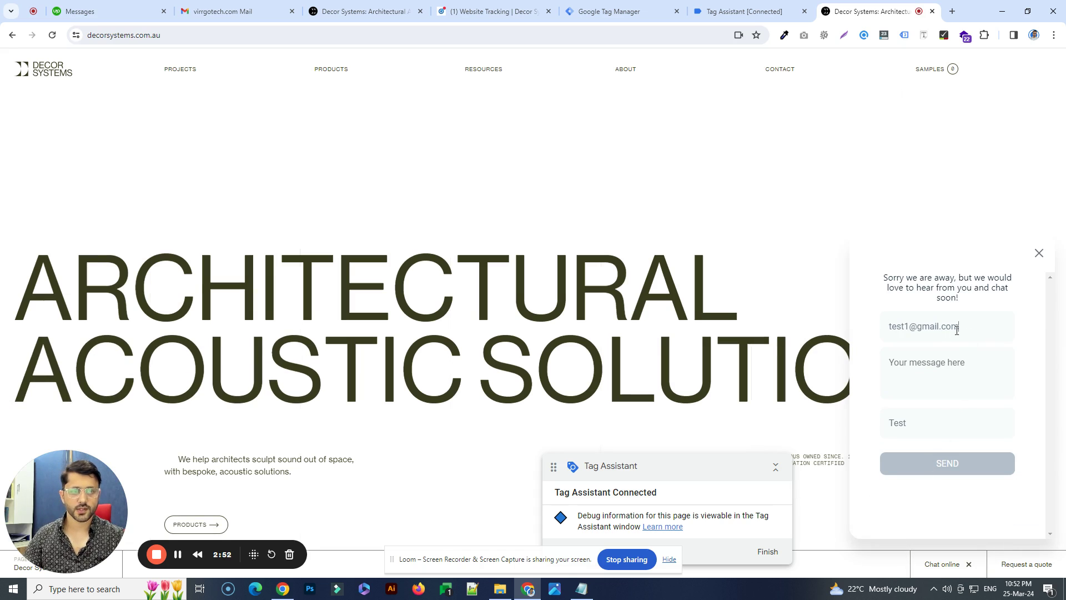
pyautogui.write('test')
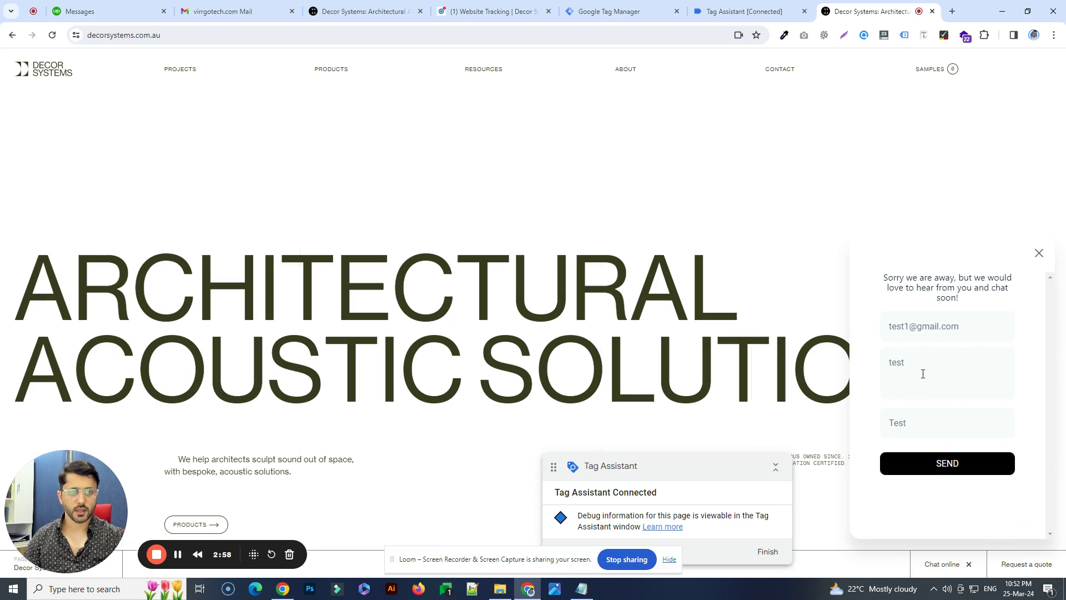
pyautogui.moveTo(929, 429); pyautogui.dragTo(849, 428)
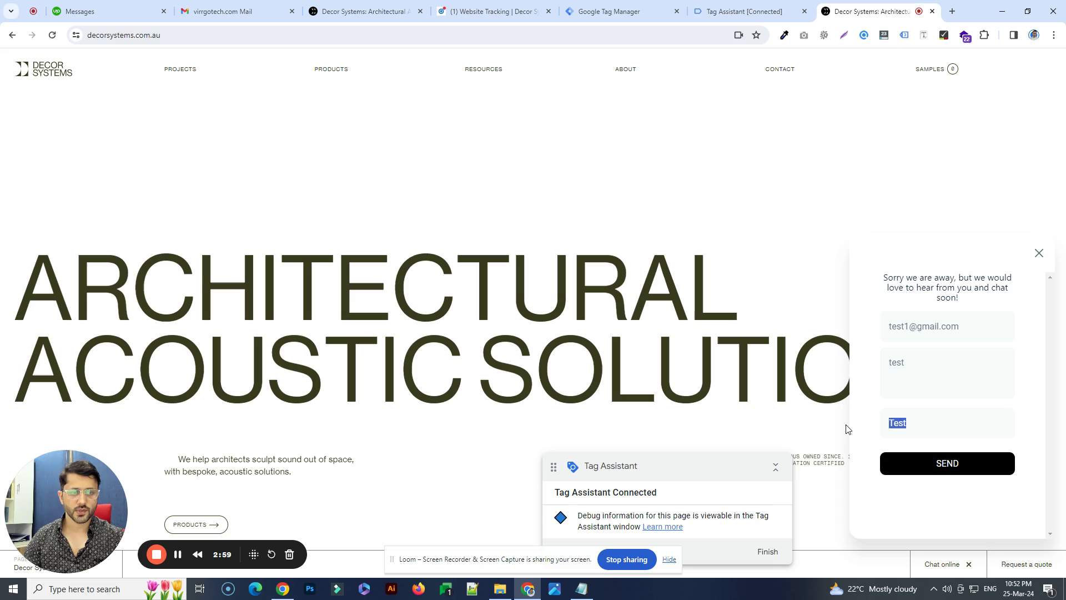
pyautogui.click(947, 465)
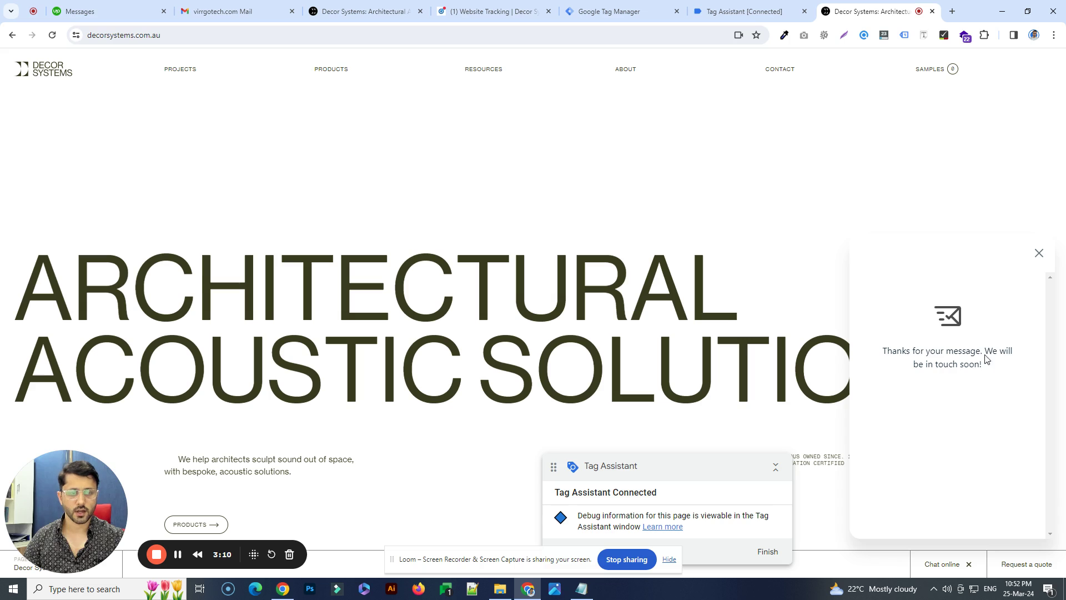
# Open the quote request form and fill name, email and architect with 'test' and phone '0000'.
pyautogui.click(1039, 253)
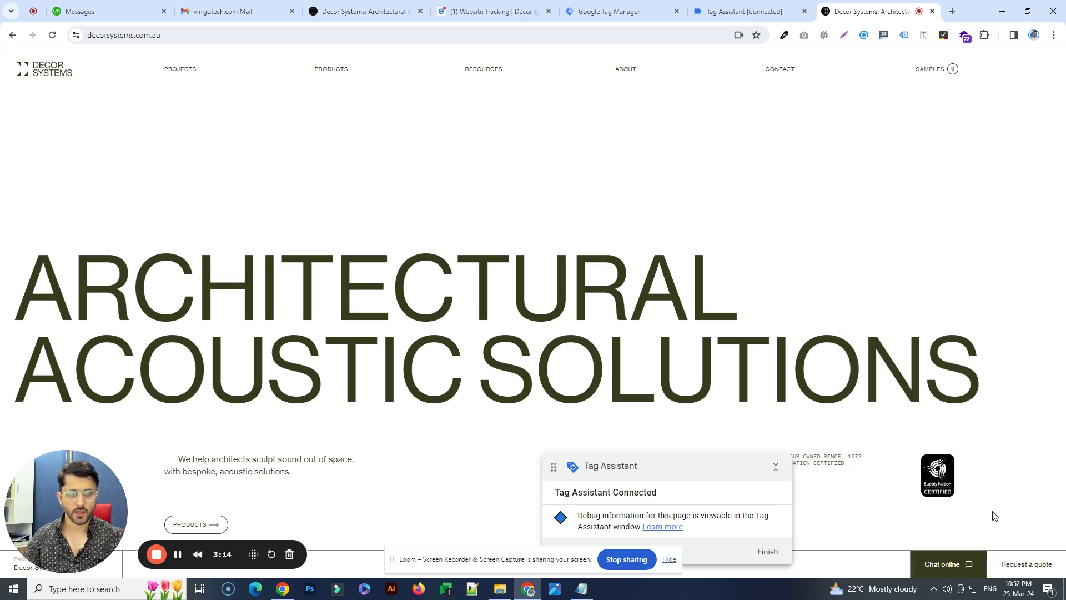
pyautogui.click(1022, 561)
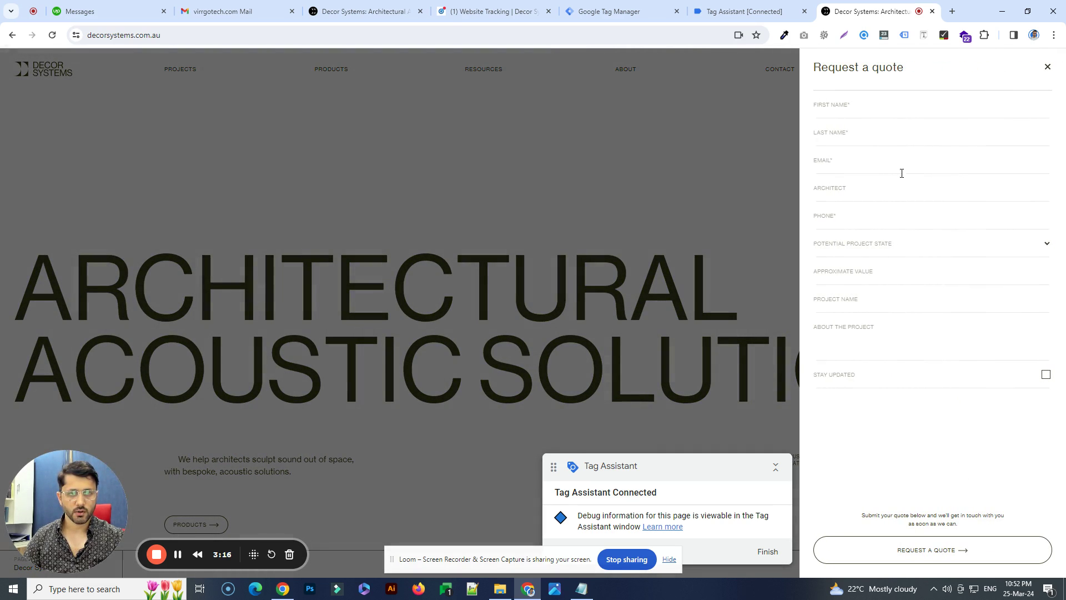
pyautogui.click(860, 110)
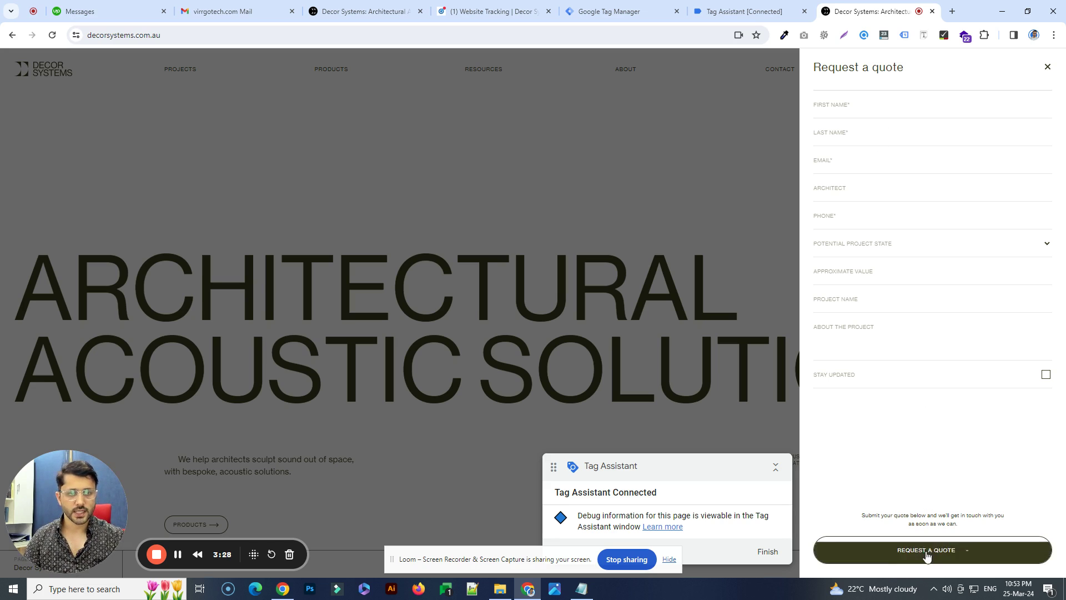
pyautogui.write('st')
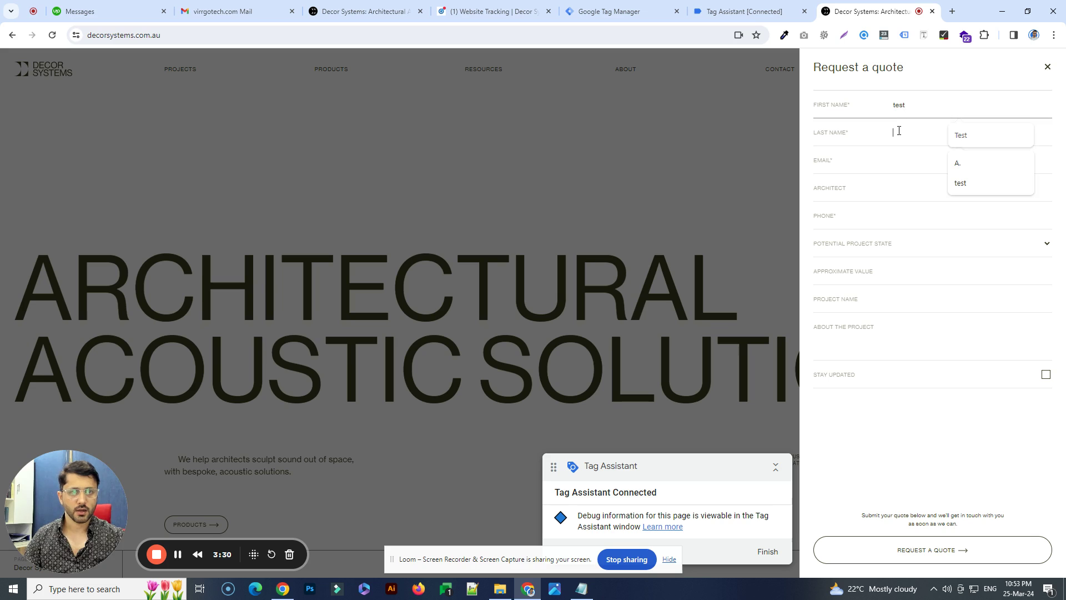
pyautogui.click(897, 131)
pyautogui.write('test')
pyautogui.click(907, 160)
pyautogui.write('test')
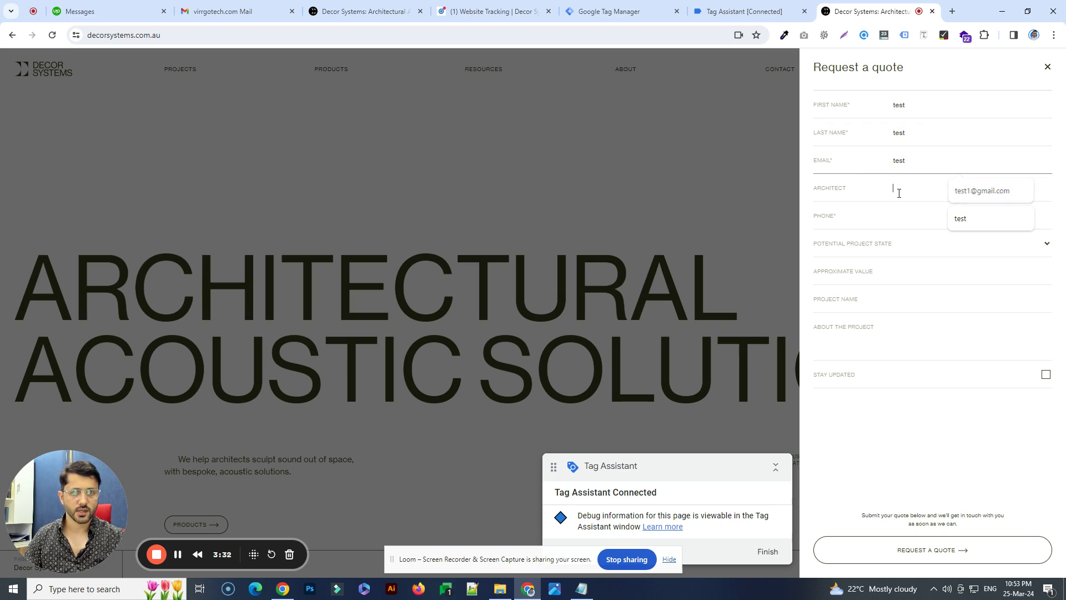
pyautogui.click(897, 190)
pyautogui.write('test')
pyautogui.click(888, 219)
pyautogui.write('t')
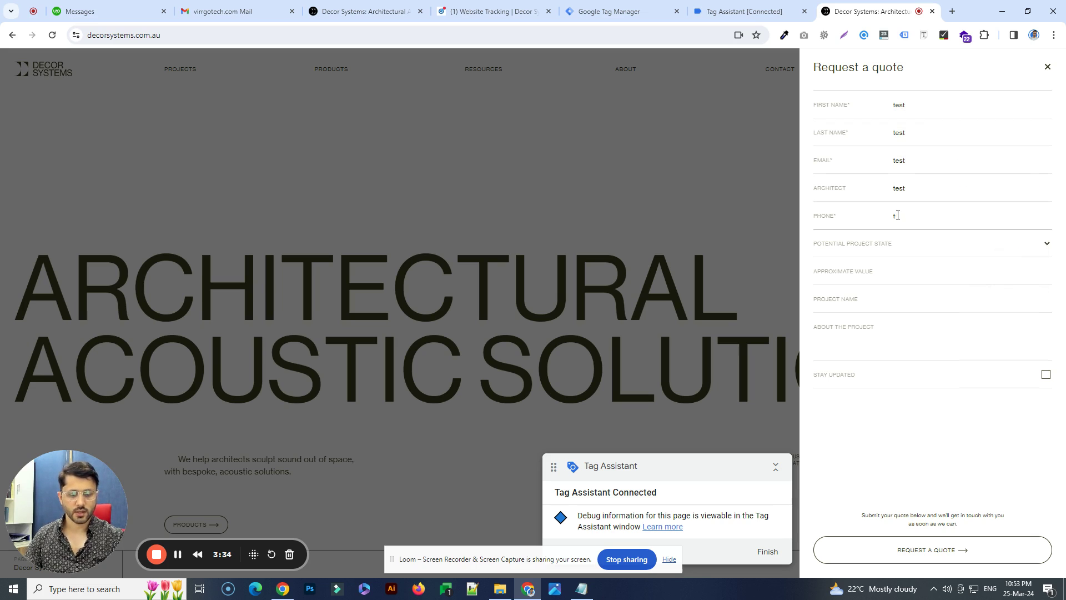
pyautogui.press('BackSpace')
pyautogui.write('0000')
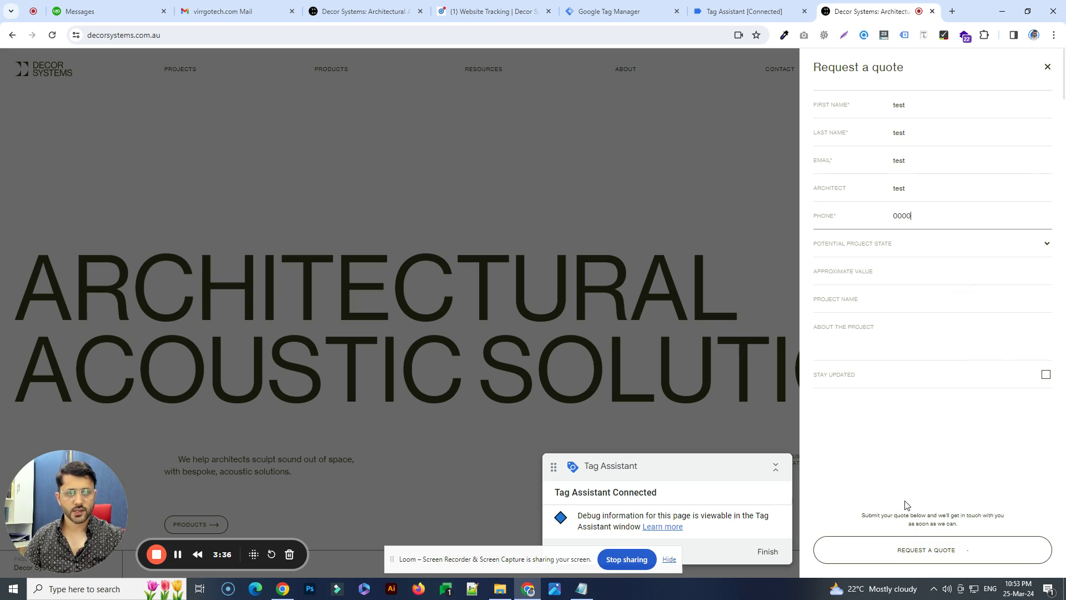
pyautogui.click(932, 551)
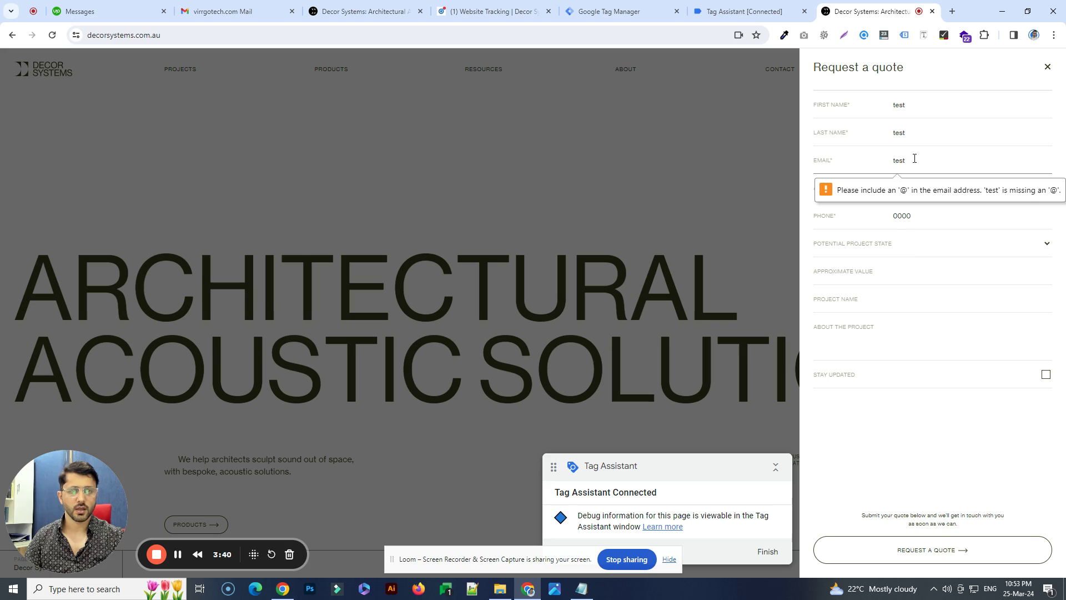
pyautogui.doubleClick(899, 161)
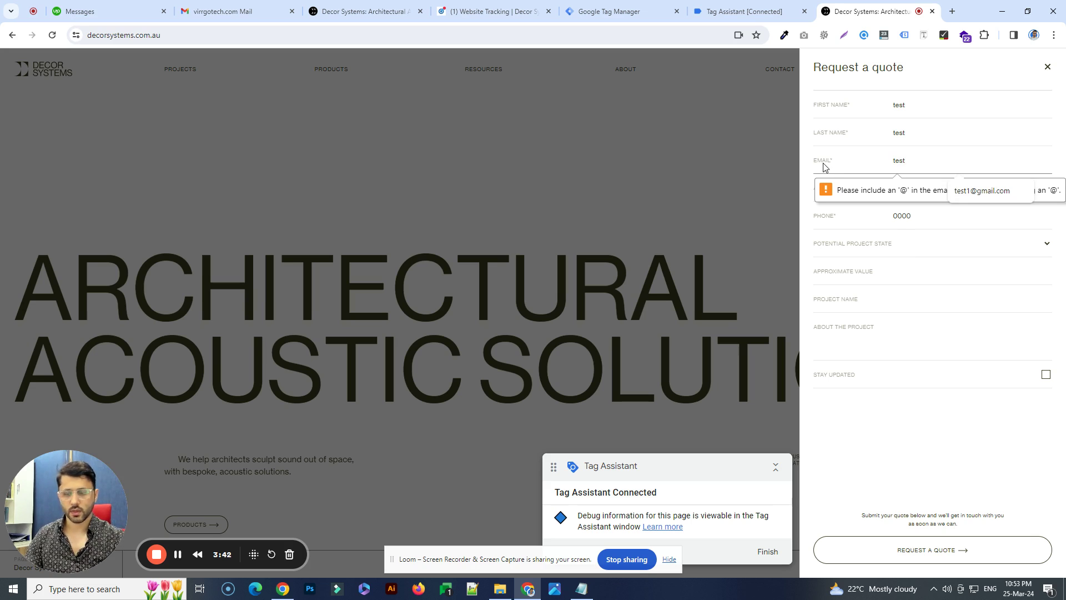
pyautogui.write('@test.com')
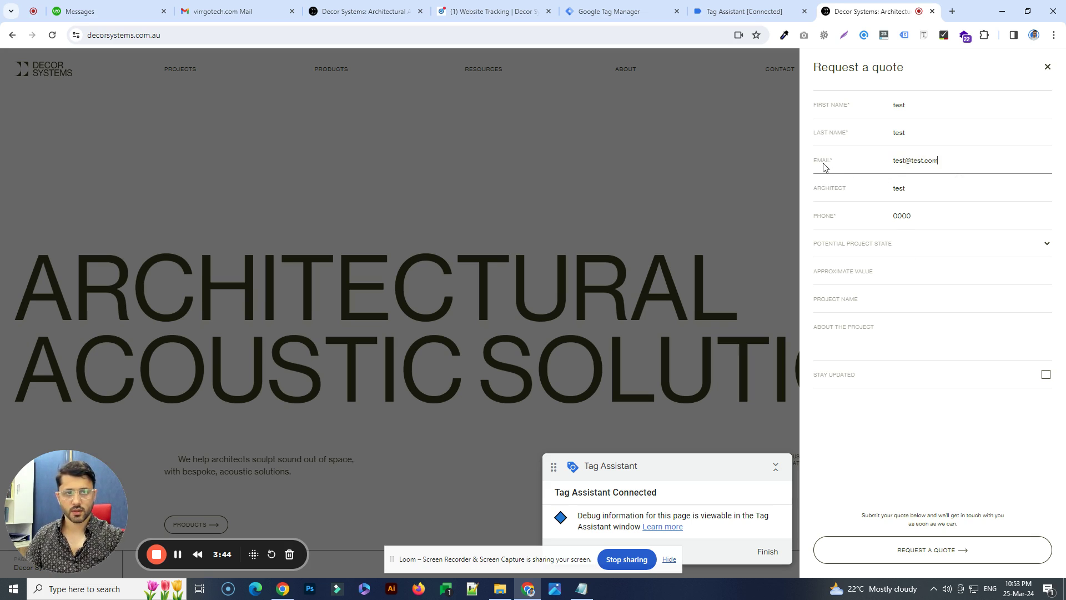
pyautogui.click(935, 548)
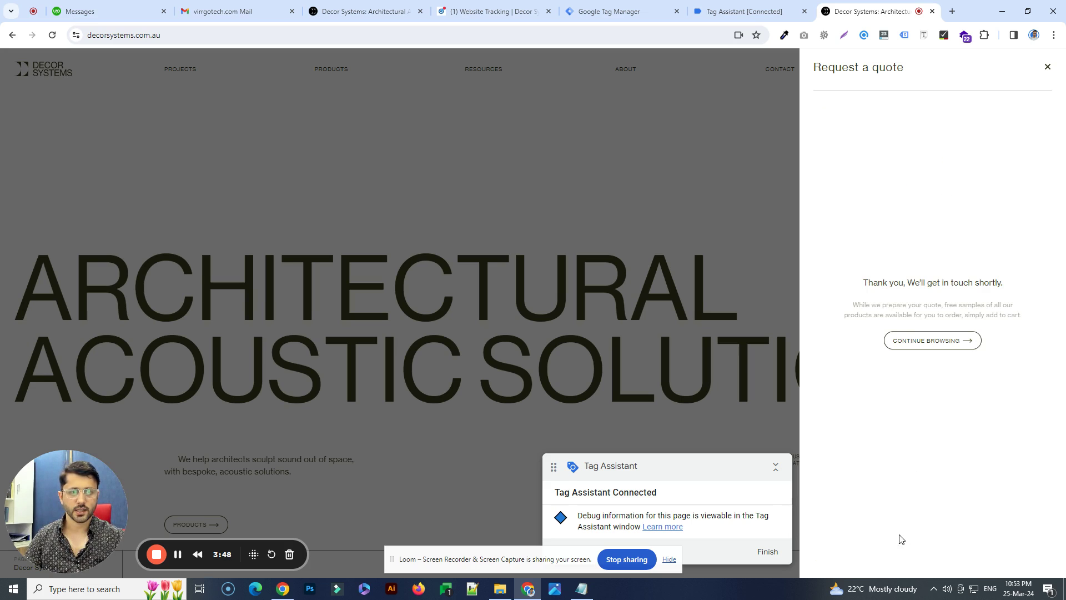
pyautogui.click(613, 12)
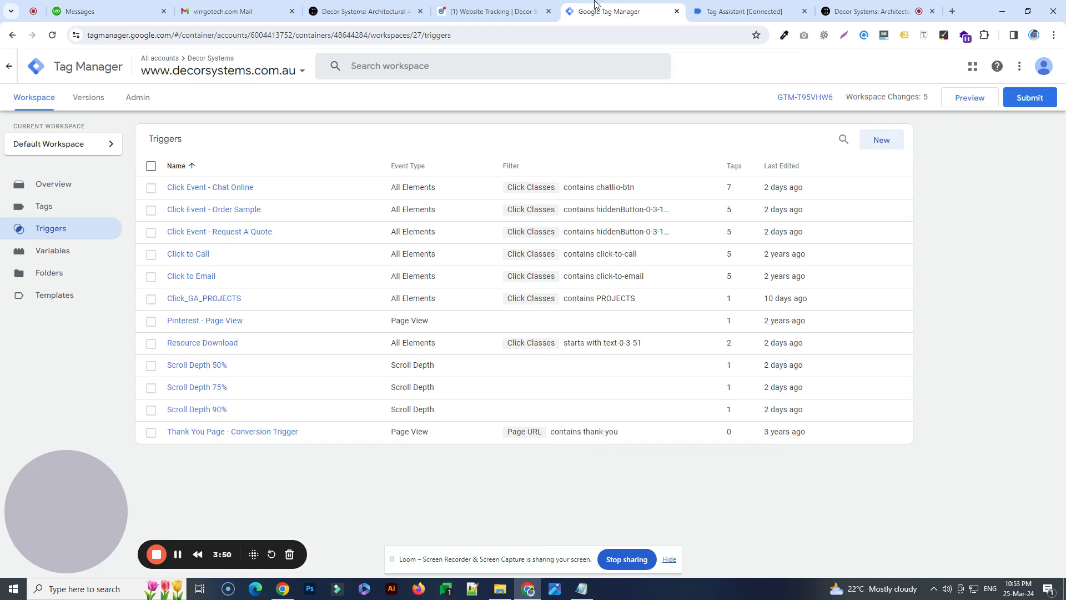
pyautogui.click(717, 12)
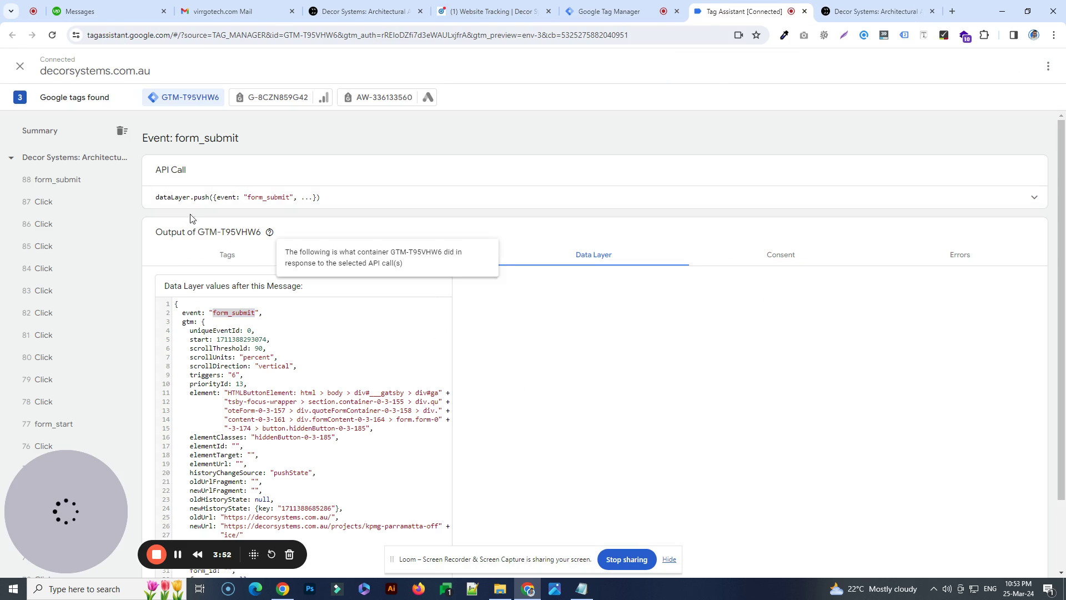
pyautogui.click(228, 255)
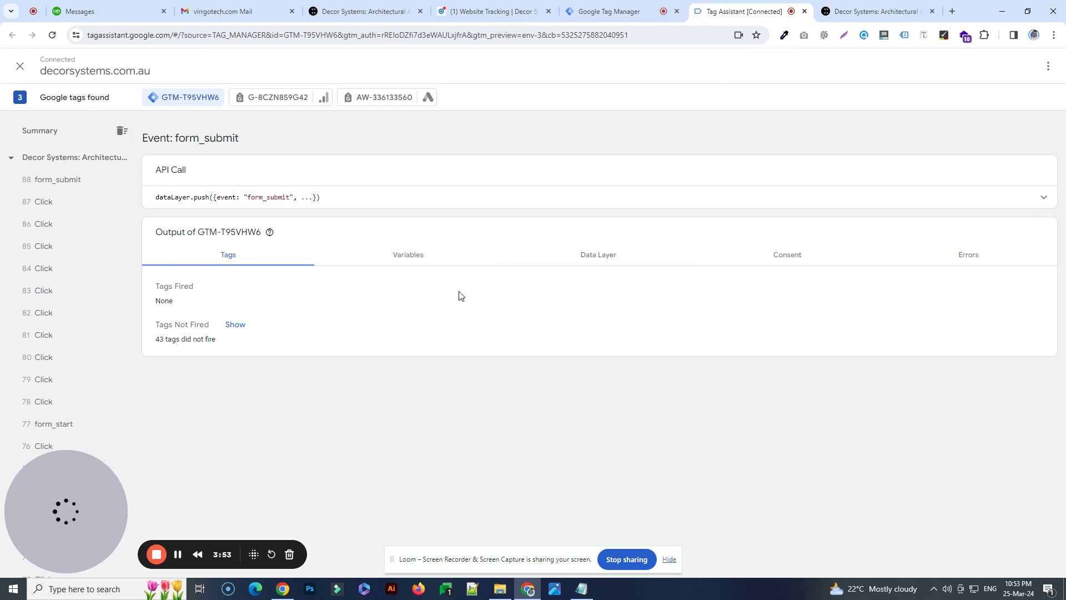
pyautogui.click(44, 179)
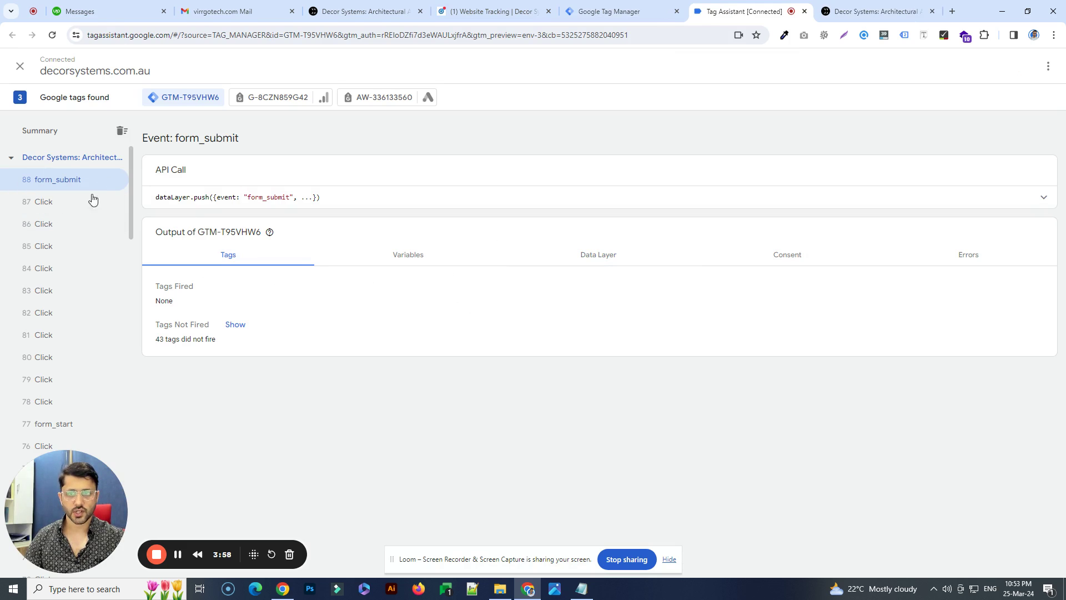
pyautogui.click(575, 251)
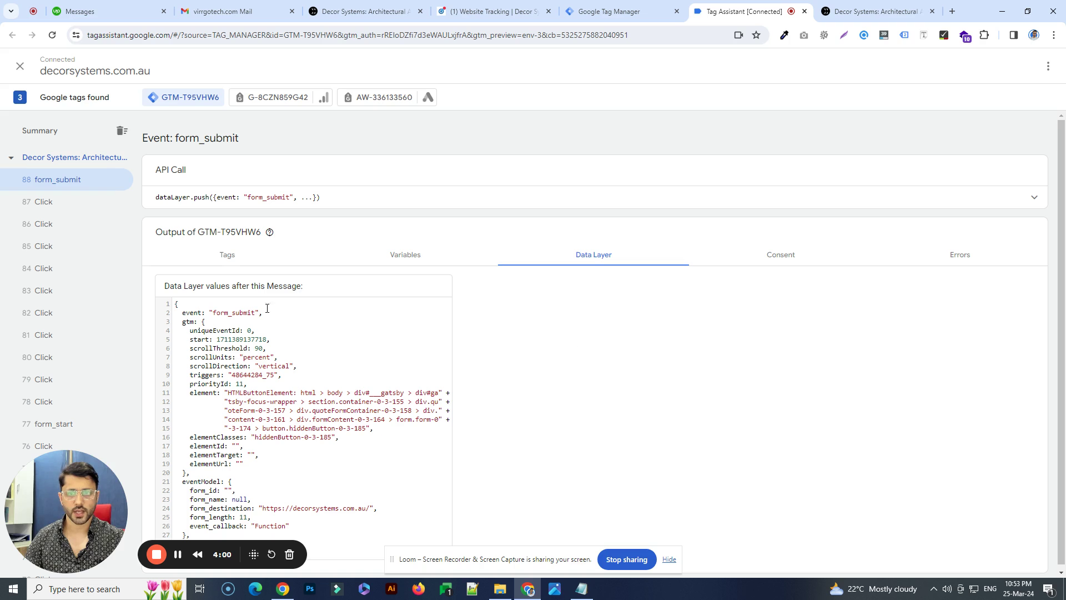
pyautogui.moveTo(210, 314); pyautogui.dragTo(241, 312)
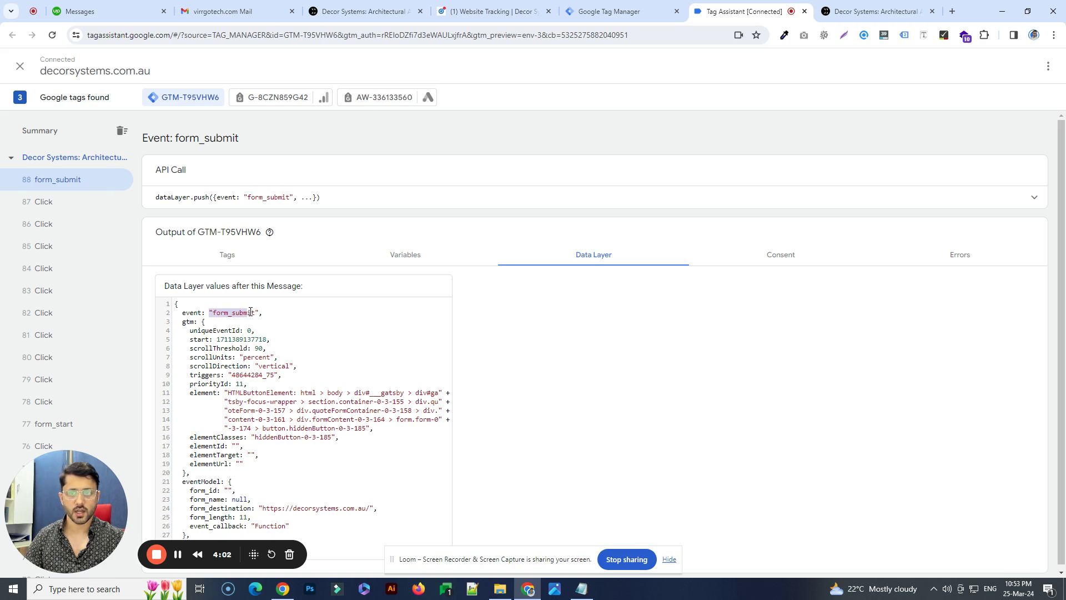
pyautogui.click(243, 312)
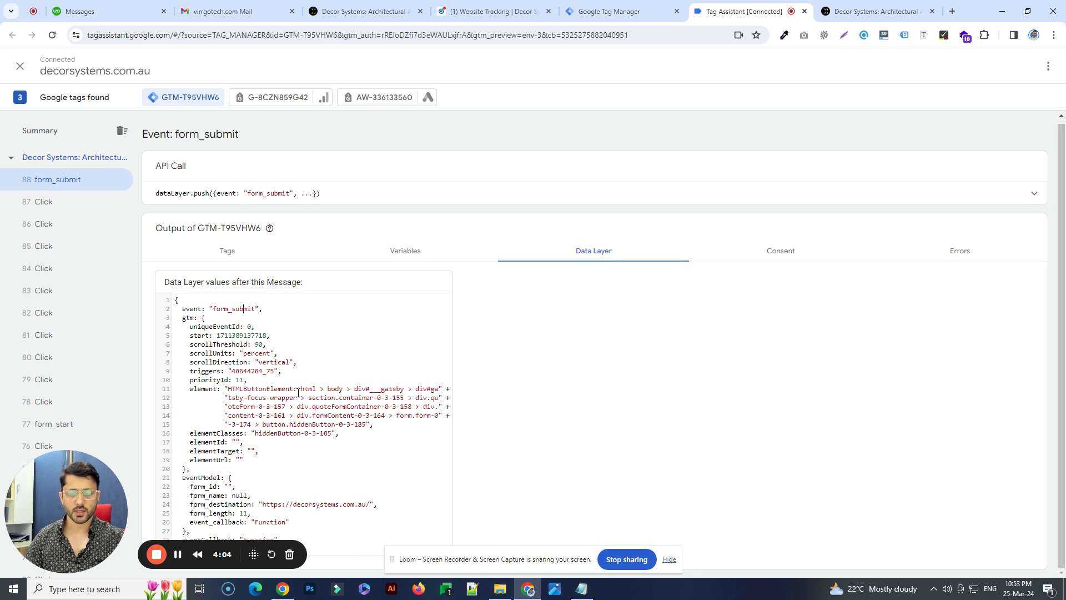
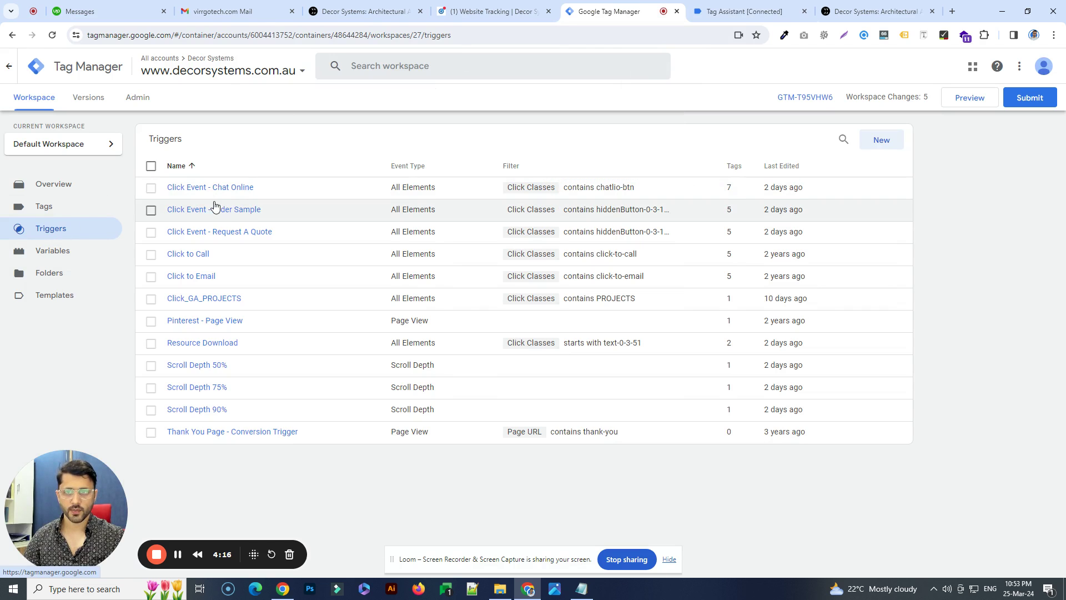
# Open the Click Event - Chat Online trigger from the triggers list.
pyautogui.click(214, 193)
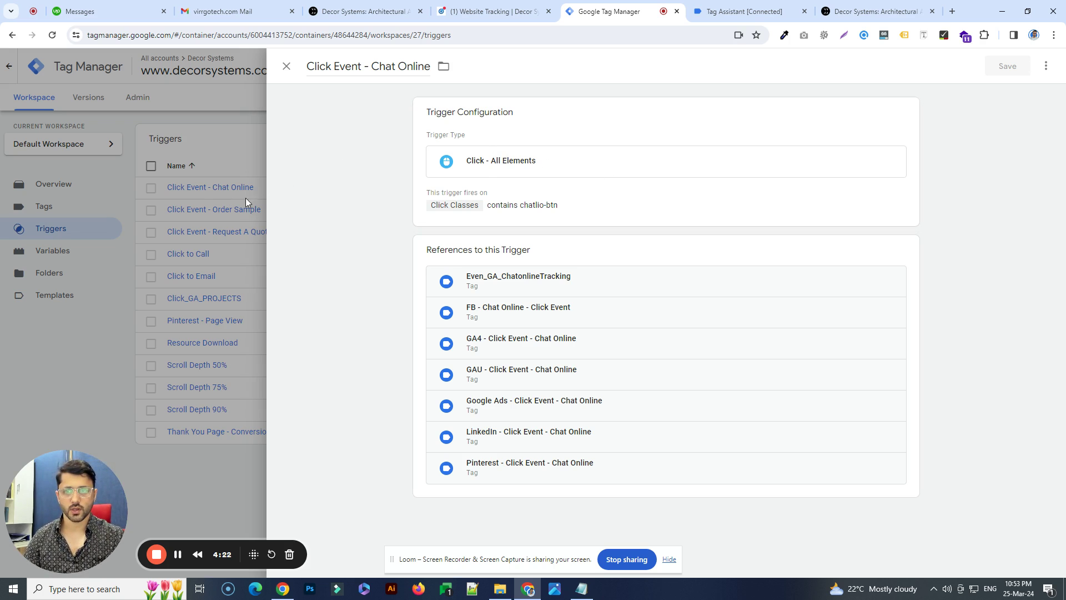
# Create a new untitled trigger, switching its type from Click – All Elements to Custom Event.
pyautogui.click(120, 362)
pyautogui.click(887, 142)
pyautogui.click(592, 150)
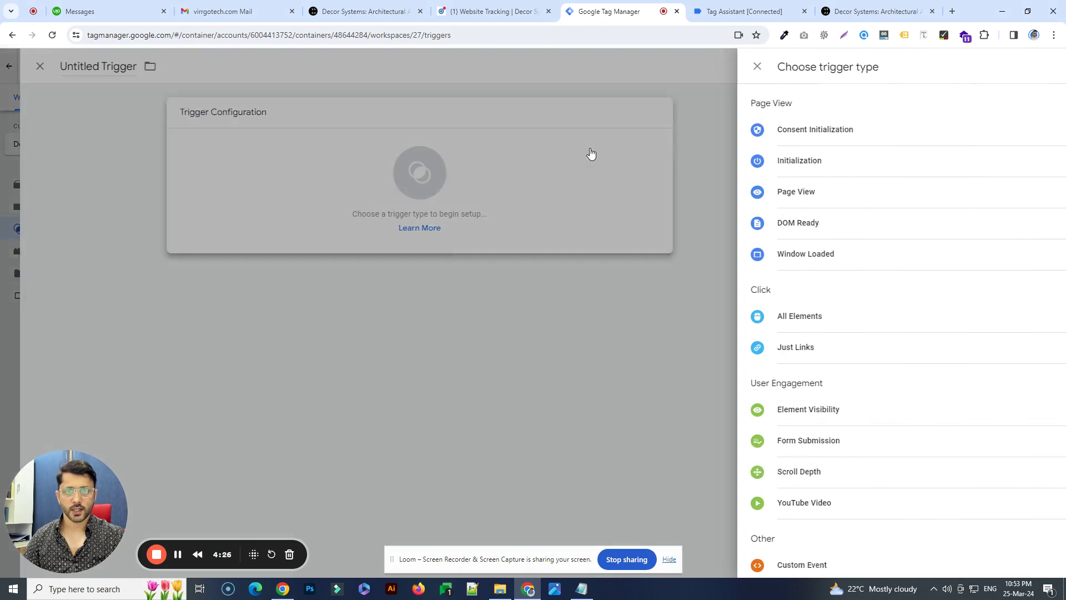
pyautogui.click(775, 320)
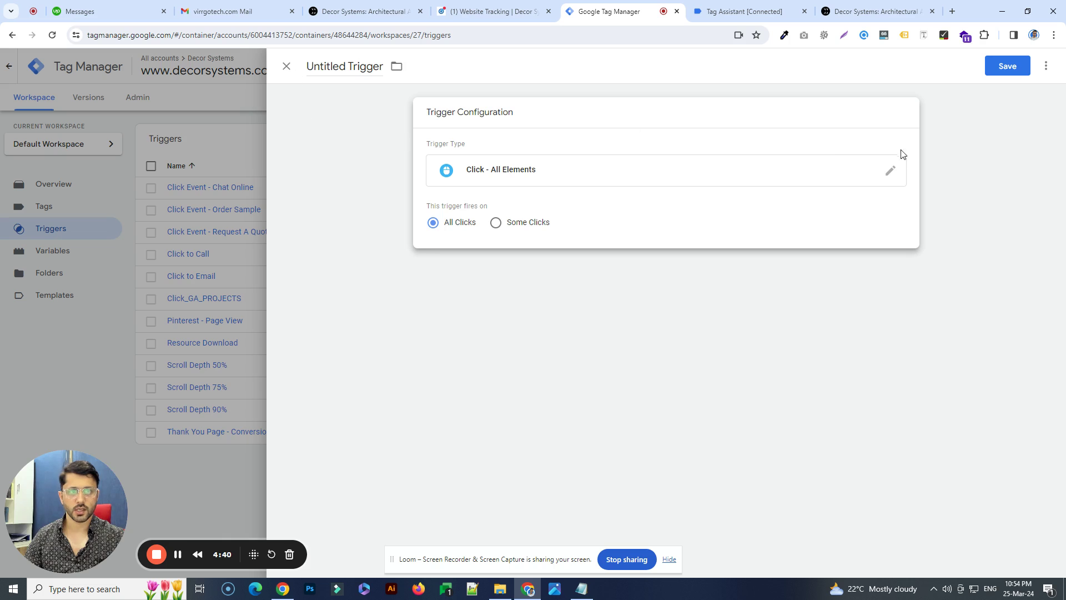
pyautogui.click(890, 170)
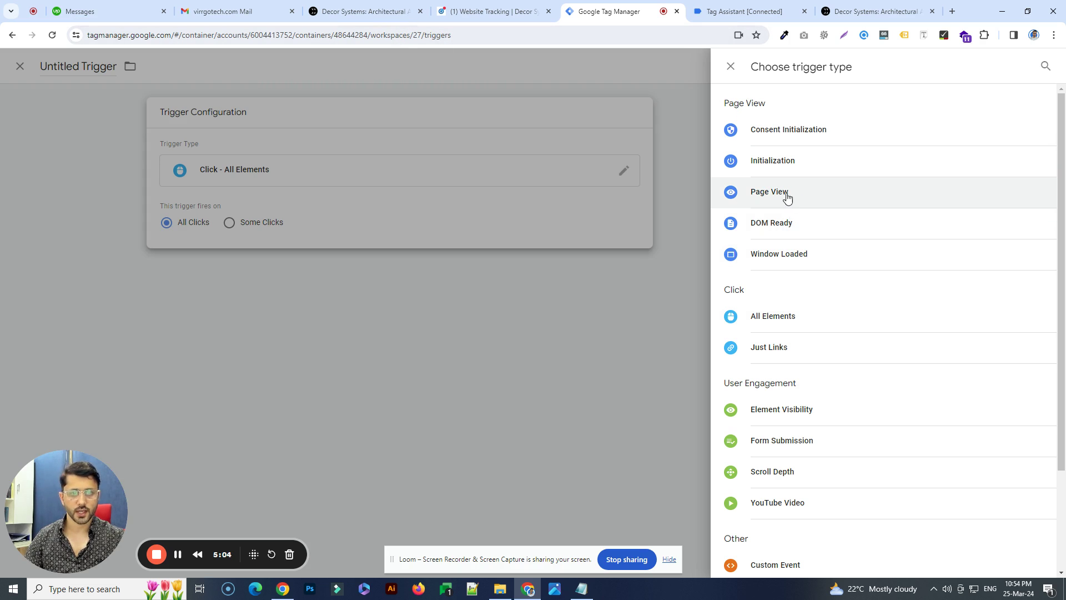
pyautogui.scroll(-2, 836, 397)
pyautogui.scroll(-2, 836, 397)
pyautogui.click(811, 434)
pyautogui.click(467, 220)
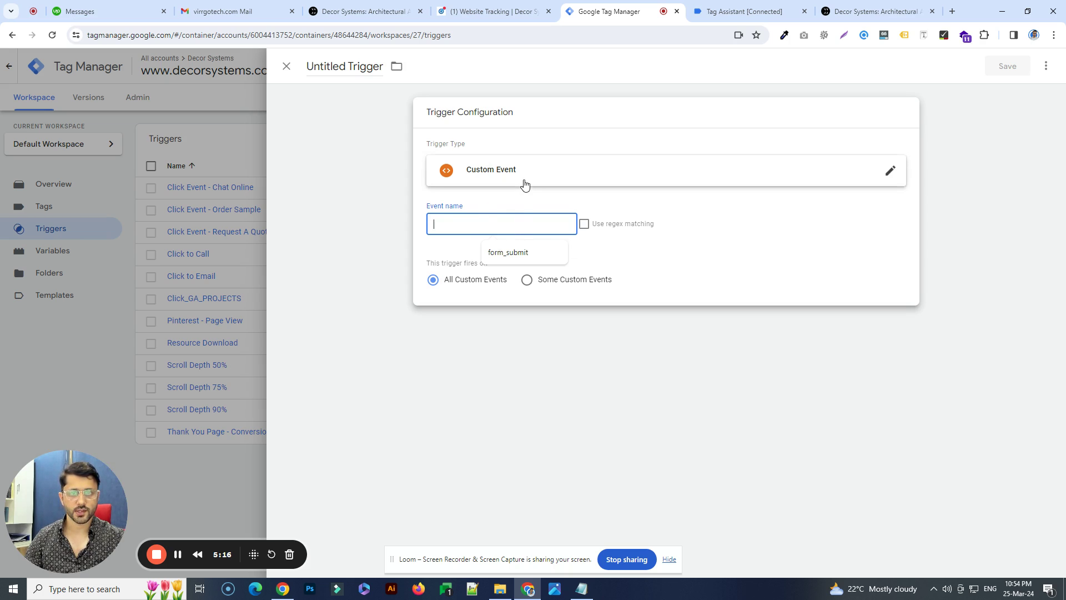
# Copy form_submit from Tag Assistant's data layer and paste it as the trigger's event name.
pyautogui.click(746, 11)
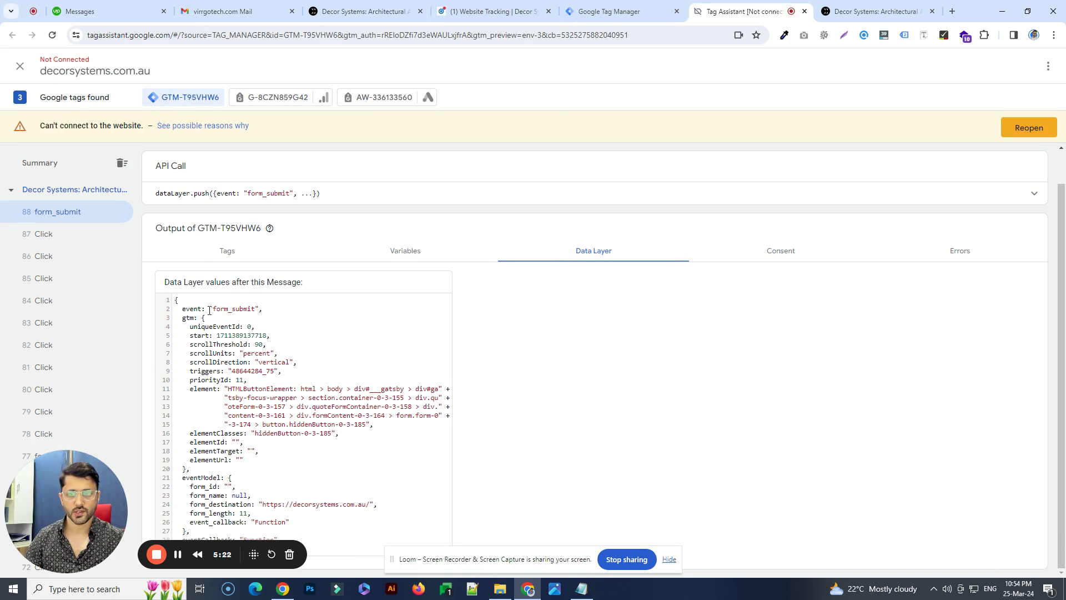
pyautogui.moveTo(213, 309); pyautogui.dragTo(244, 309)
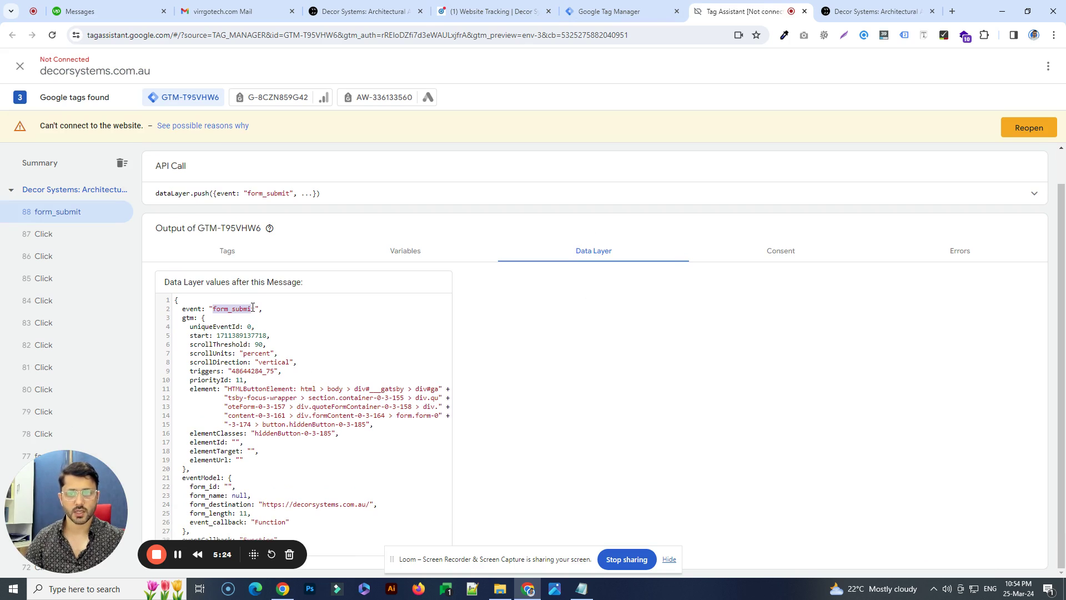
pyautogui.click(496, 11)
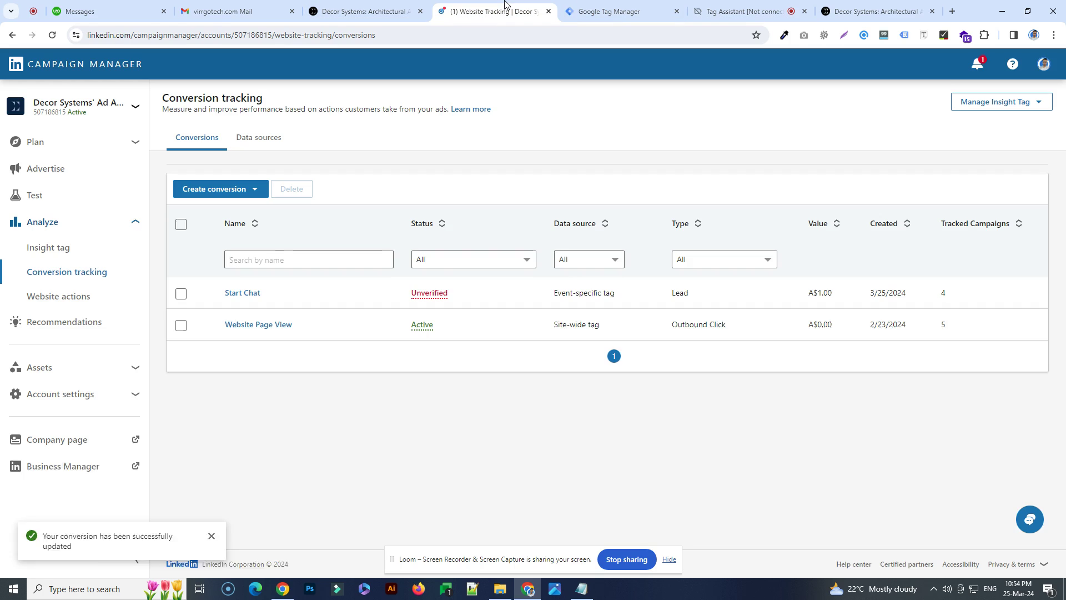
pyautogui.click(575, 6)
pyautogui.write('form_submi')
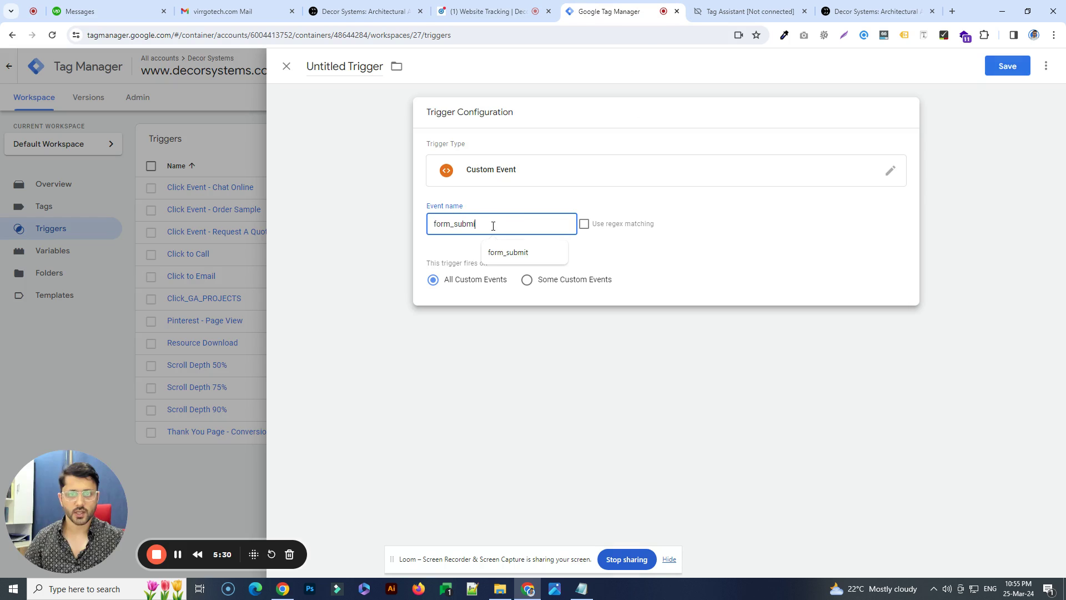
# Close the new form_submit trigger unsaved, discarding its changes.
pyautogui.write('t')
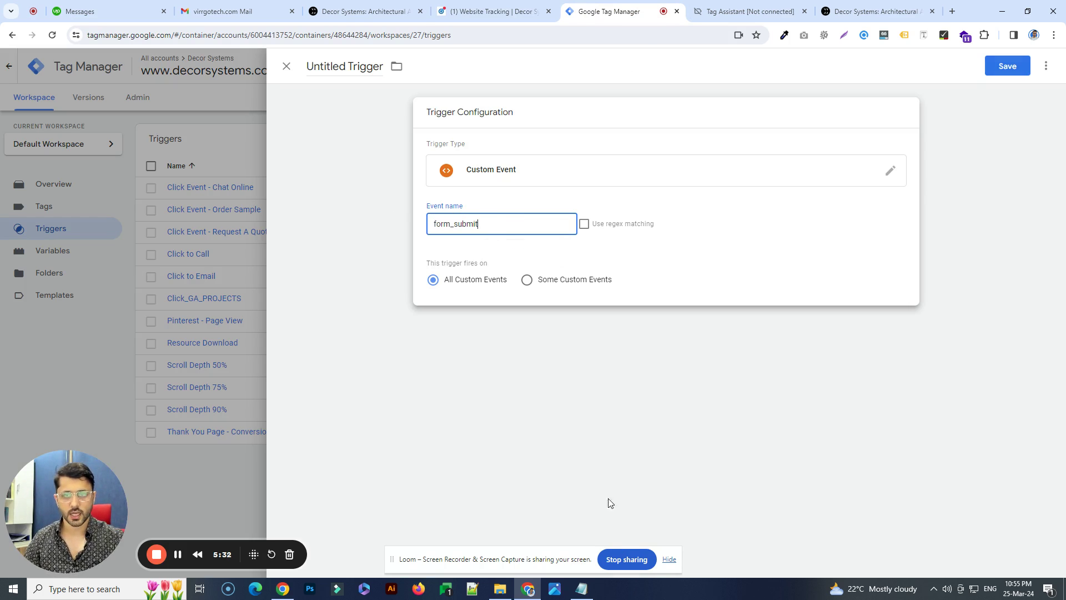
pyautogui.tripleClick(341, 63)
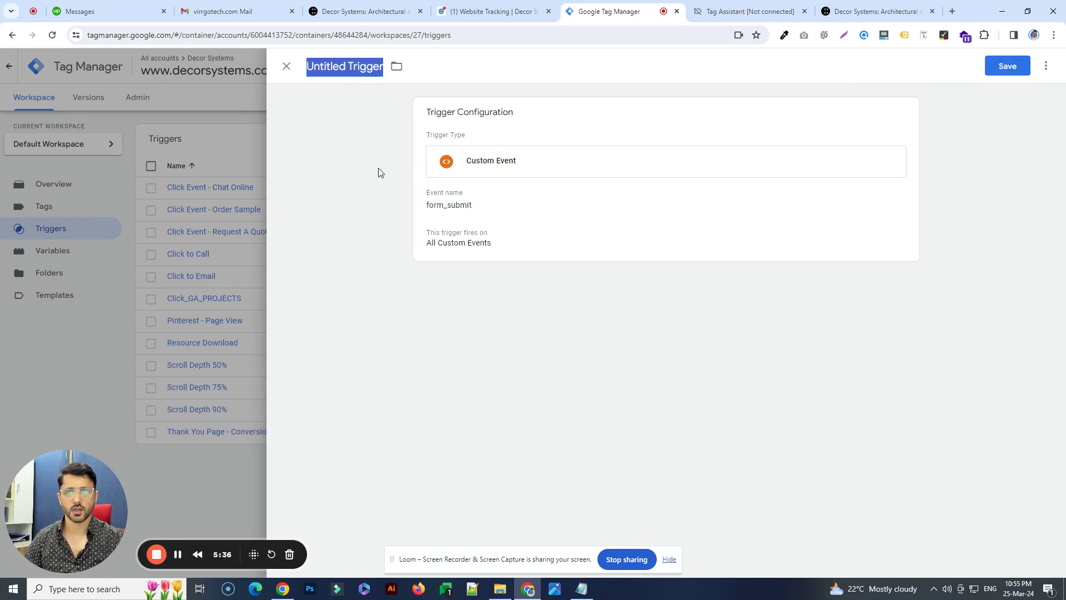
pyautogui.click(286, 66)
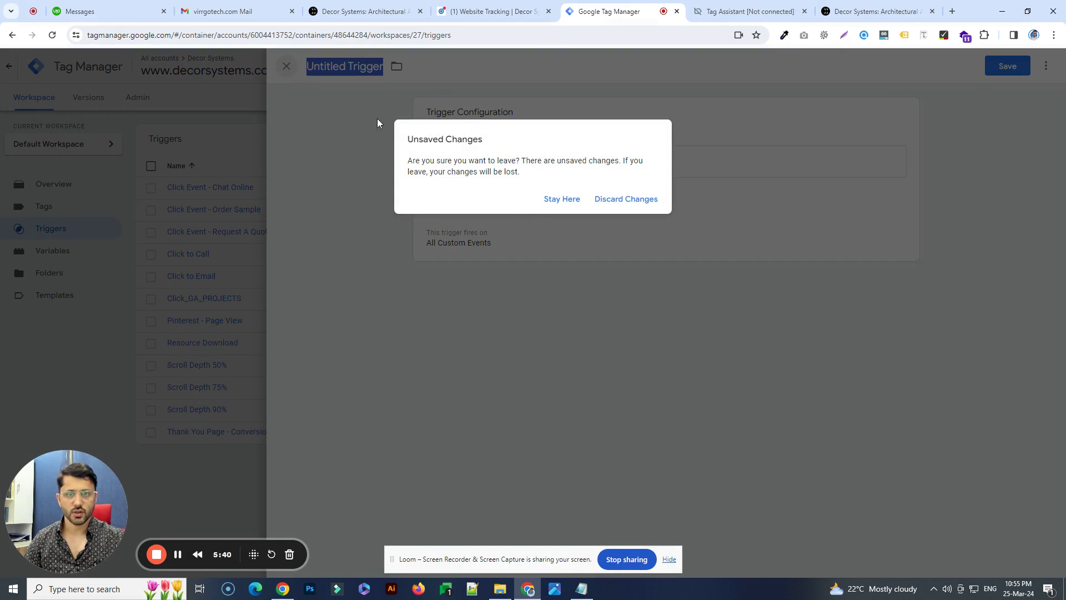
pyautogui.click(635, 201)
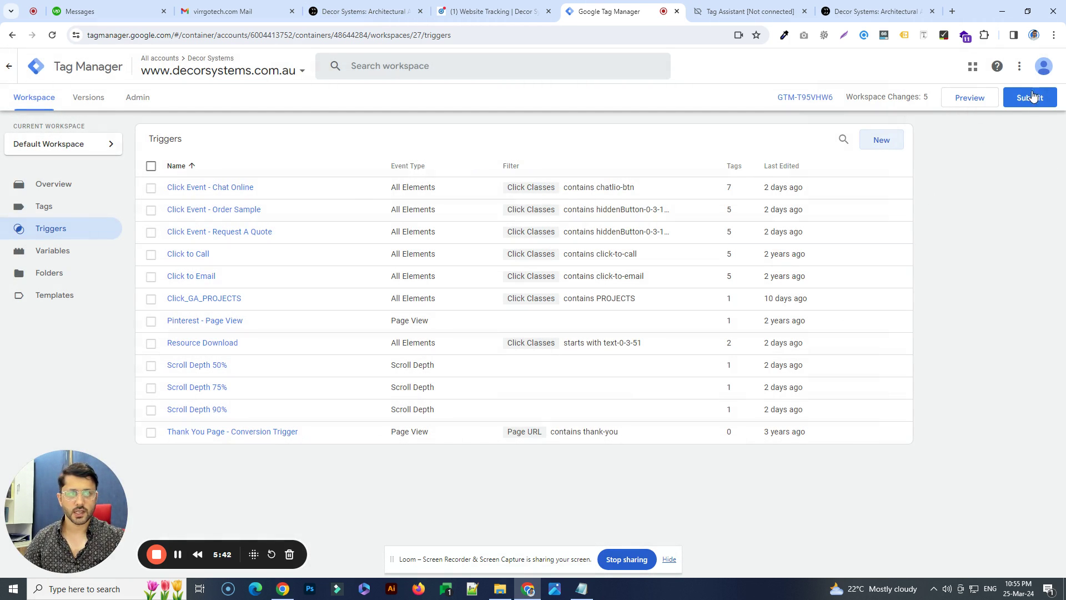
# Inspect the Chat Online trigger's condition, Click Classes contains chatlio-btn.
pyautogui.click(212, 189)
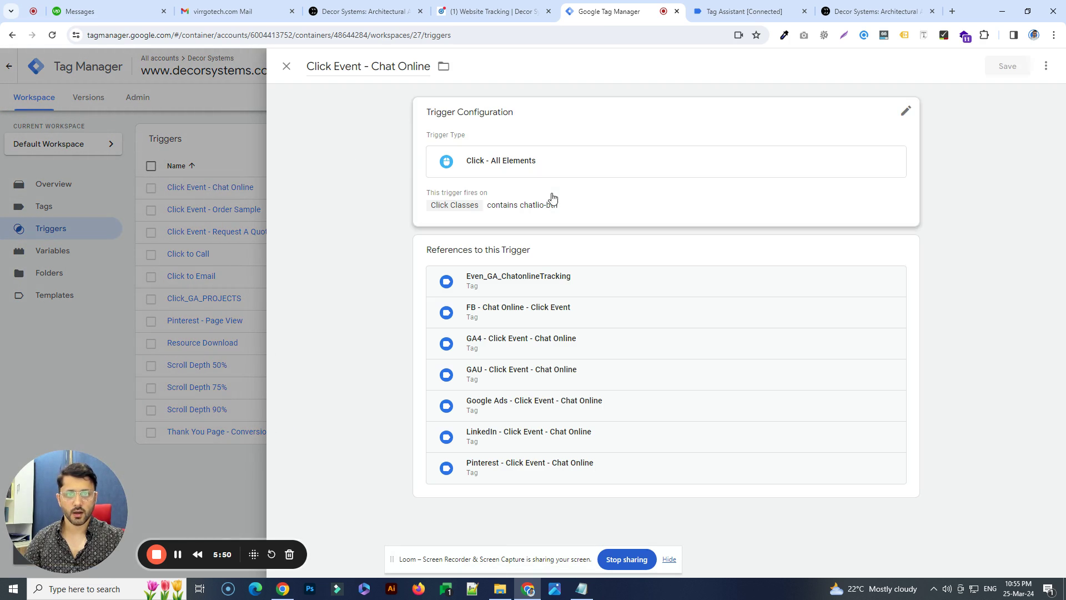
pyautogui.click(608, 169)
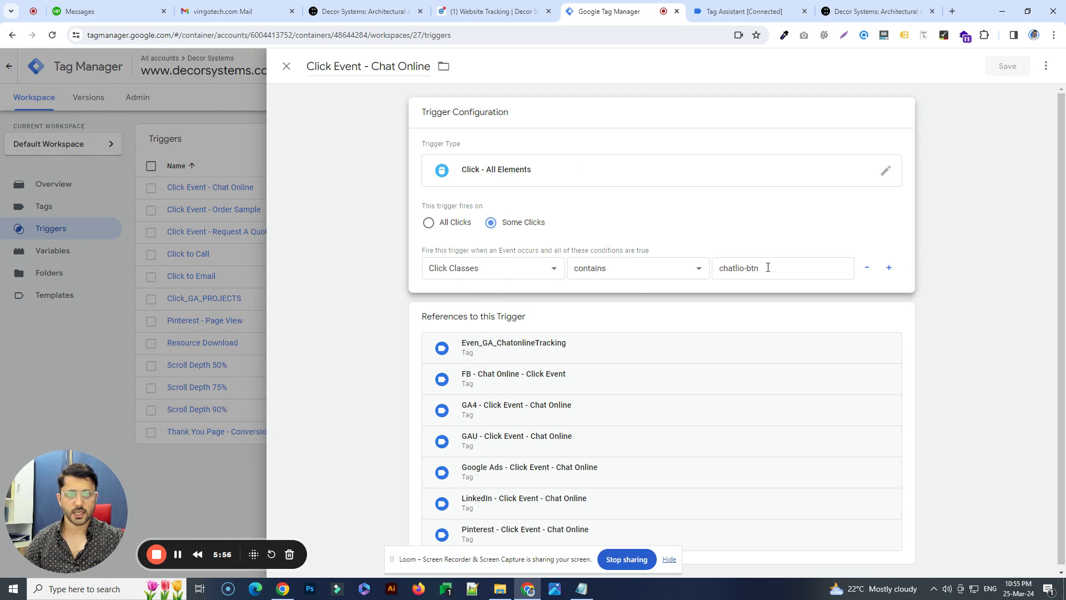
pyautogui.moveTo(773, 268); pyautogui.dragTo(718, 268)
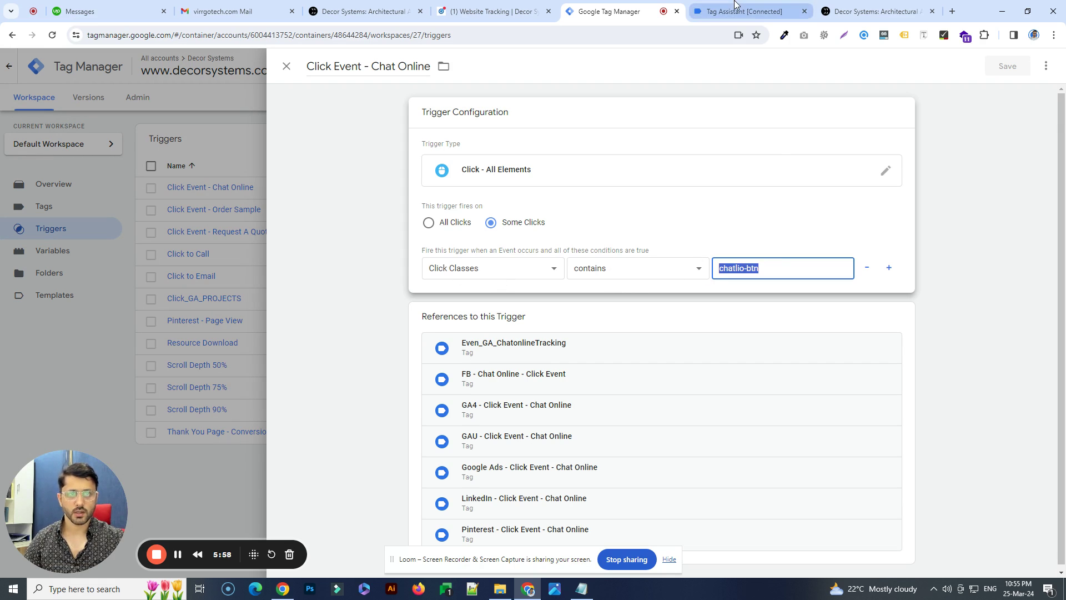
pyautogui.click(739, 12)
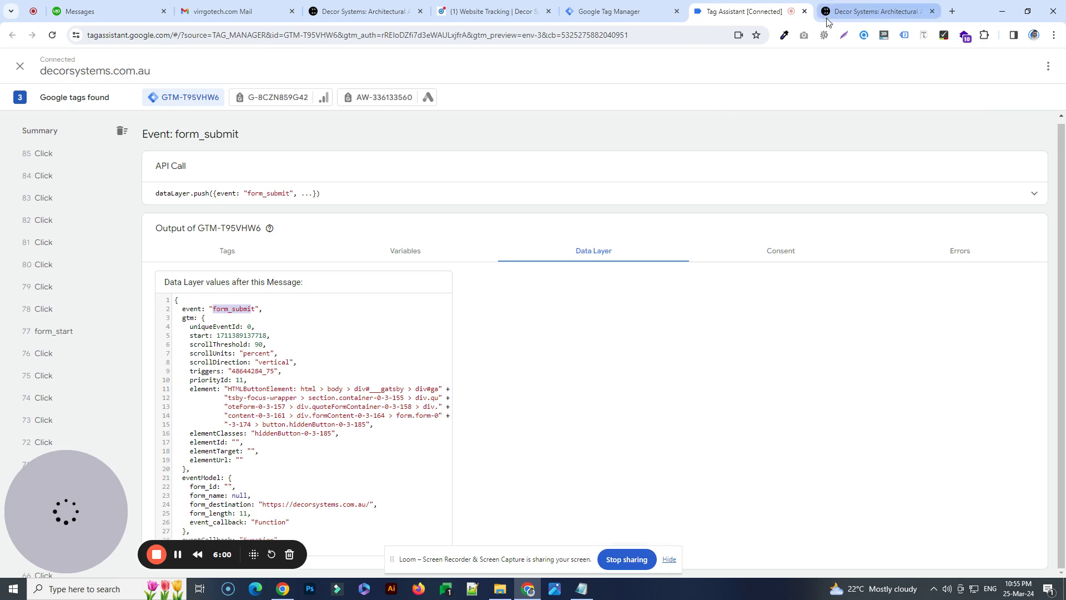
pyautogui.click(872, 11)
# Reload the Decor Systems website with the Request a quote panel closed.
pyautogui.click(800, 7)
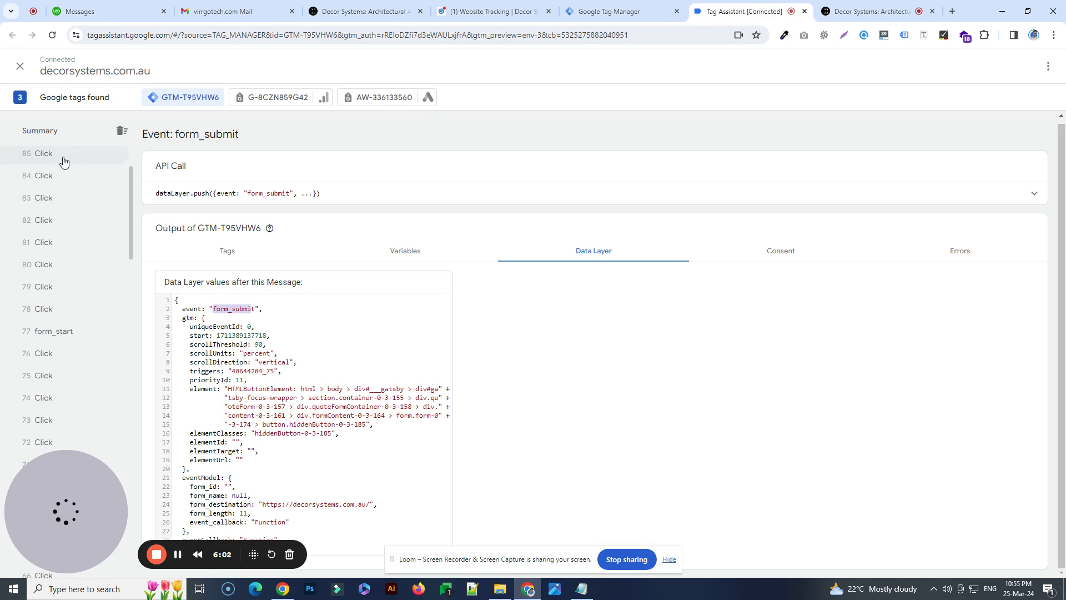
pyautogui.click(872, 11)
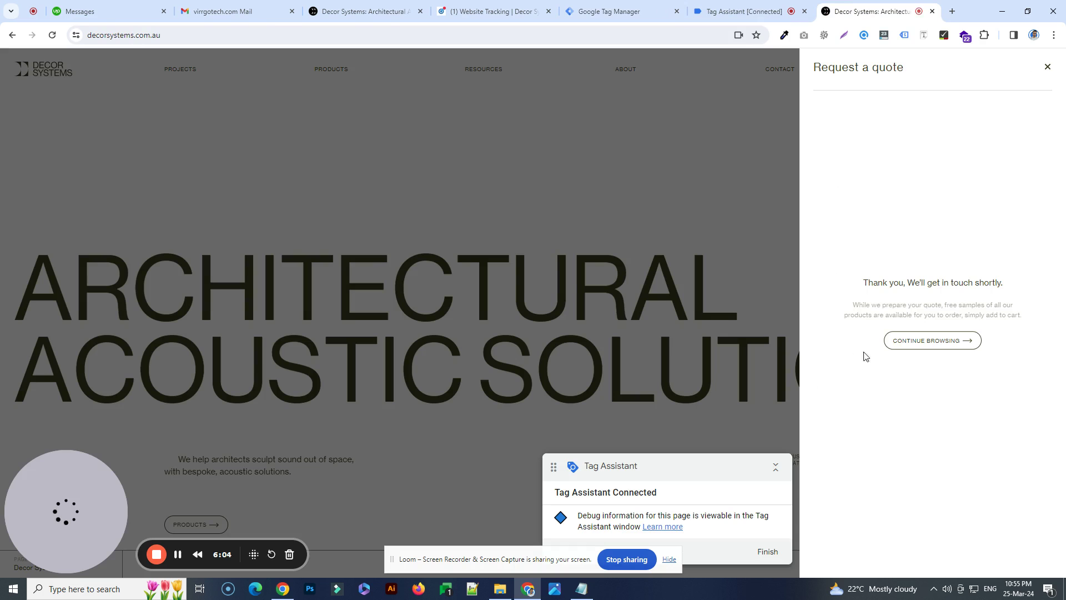
pyautogui.click(1049, 71)
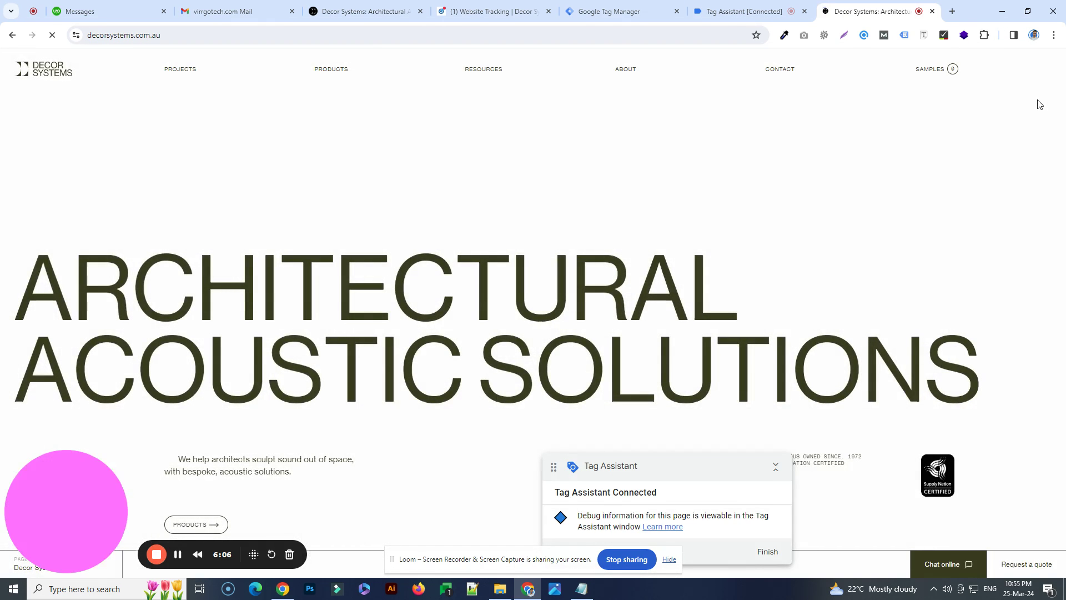
pyautogui.press('F5')
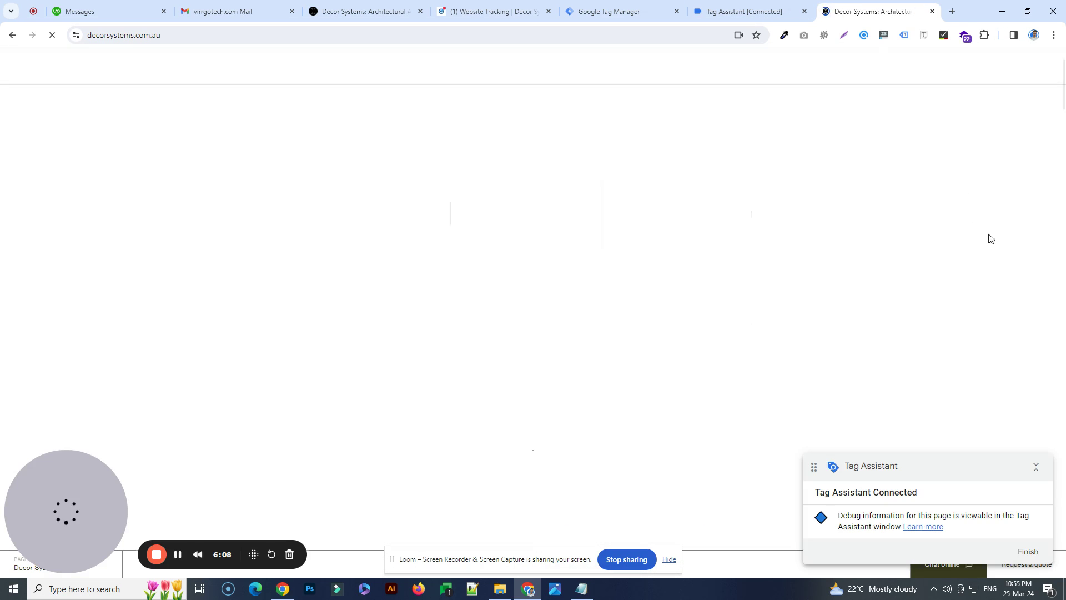
pyautogui.moveTo(794, 465); pyautogui.dragTo(515, 473)
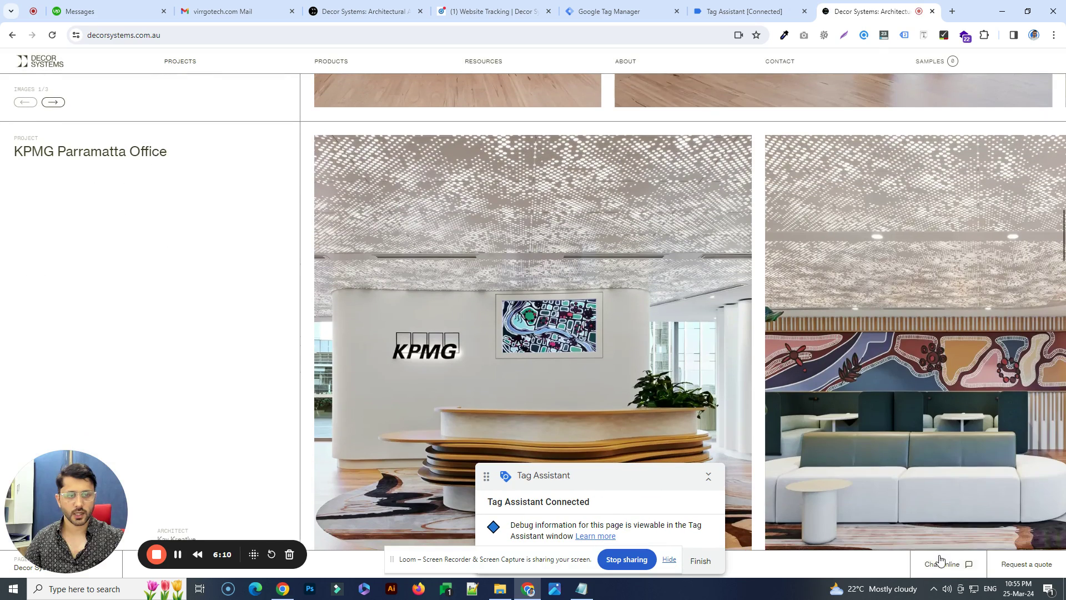
# Send a 'test' message through the website's chat online form.
pyautogui.click(941, 563)
pyautogui.write('te')
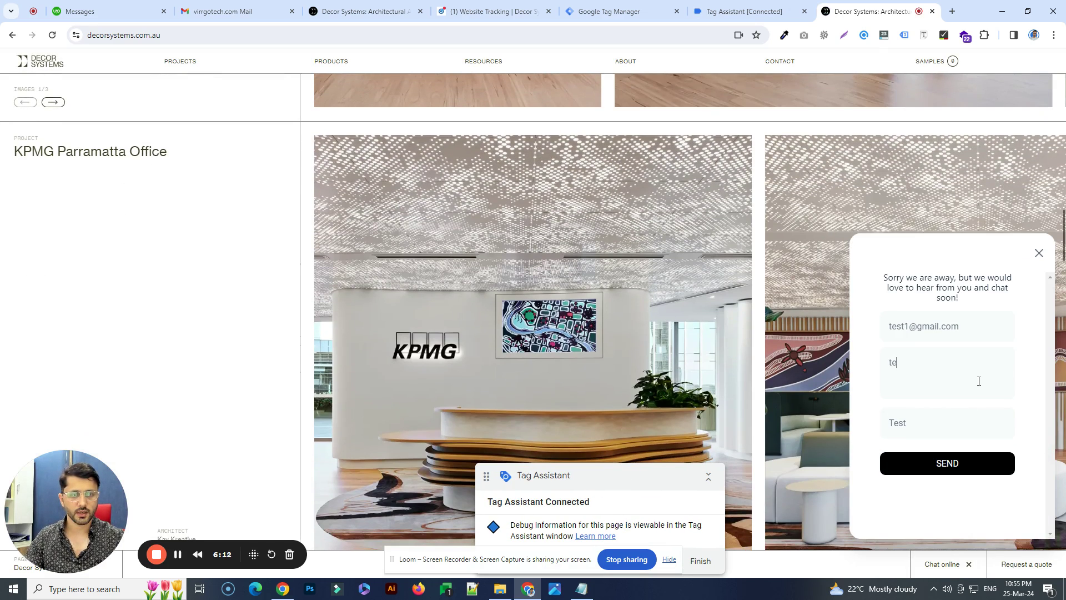
pyautogui.write('st')
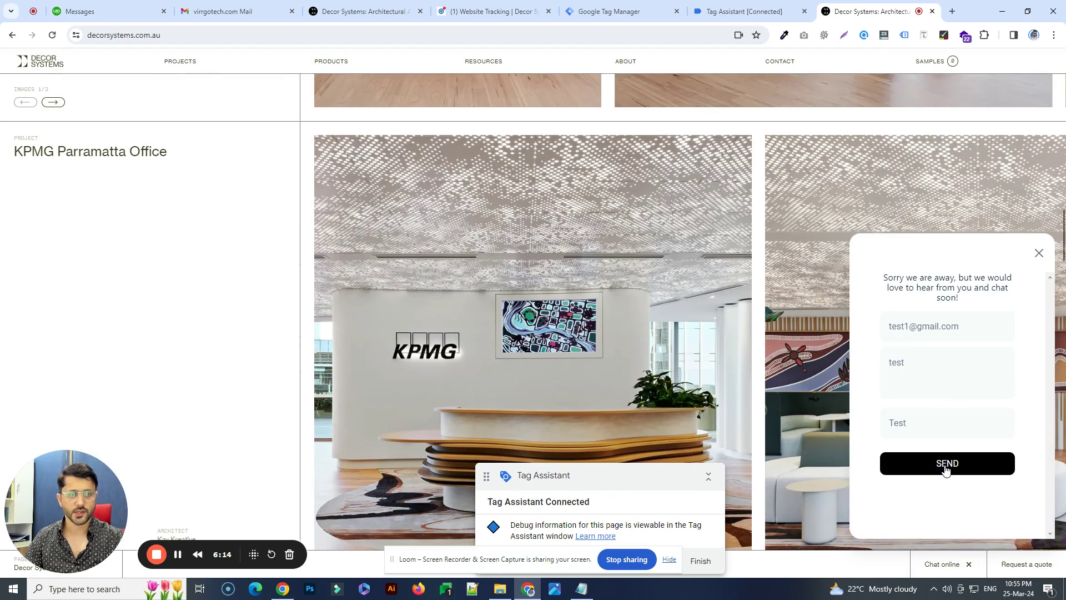
pyautogui.click(946, 465)
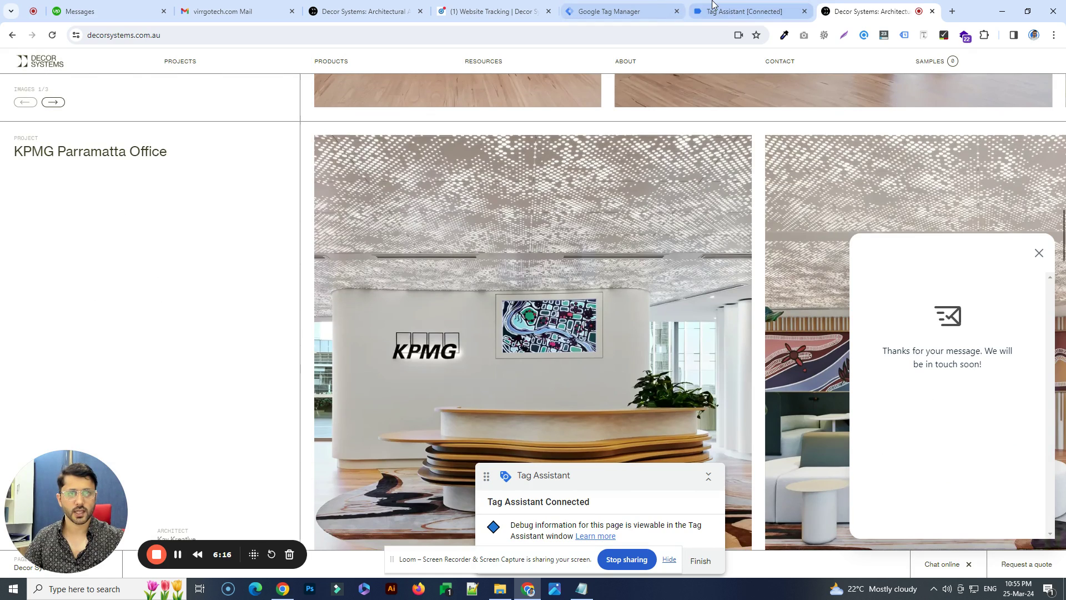
pyautogui.click(712, 5)
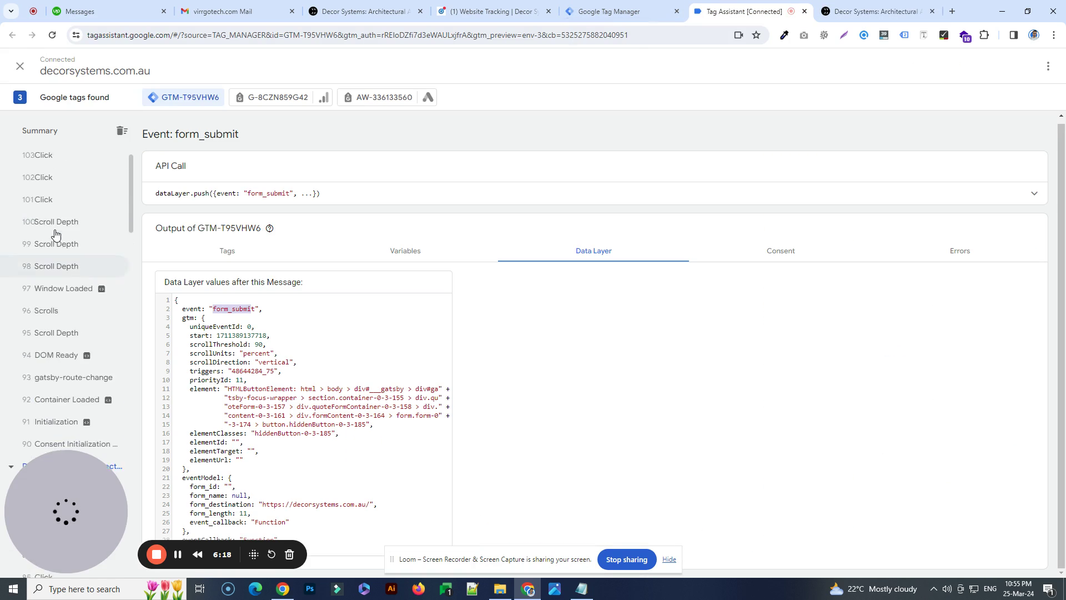
# Confirm Tag Assistant's Click event 104 carries the element class chatlio-btn.
pyautogui.click(40, 182)
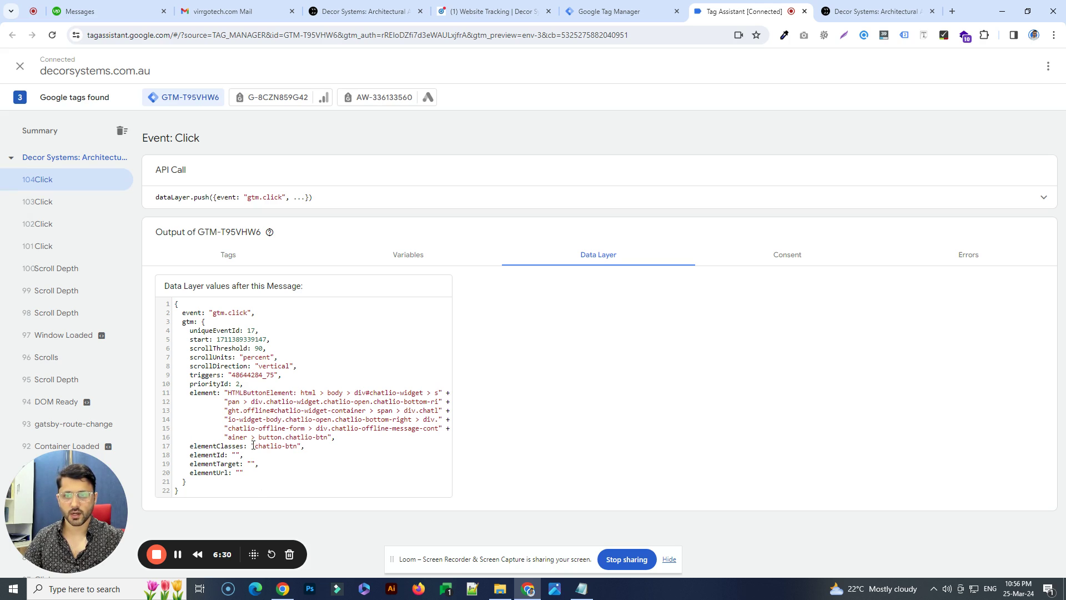
pyautogui.moveTo(254, 445); pyautogui.dragTo(292, 448)
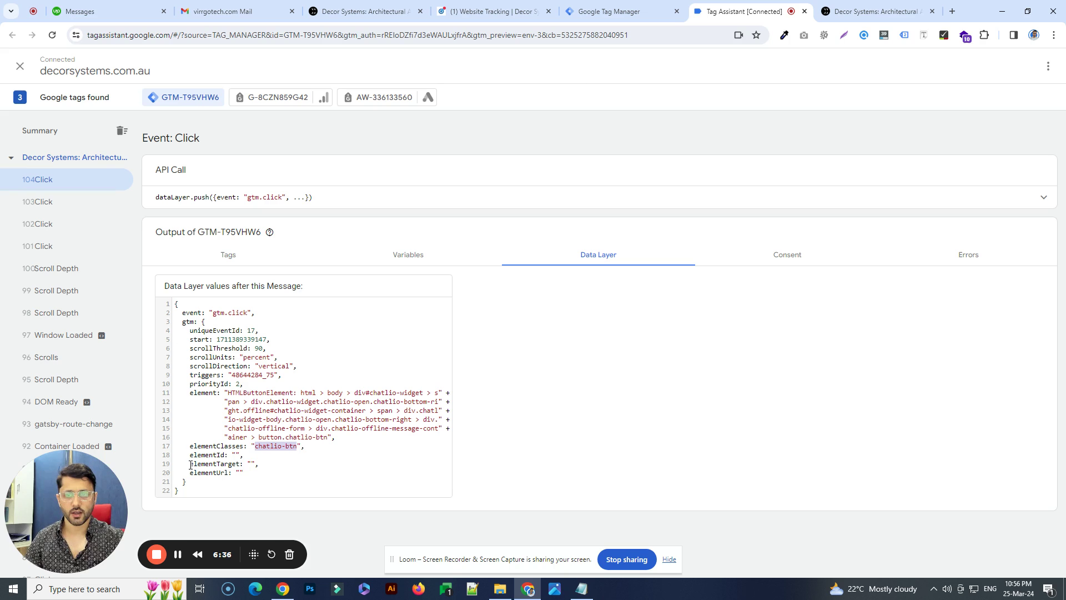
pyautogui.click(615, 11)
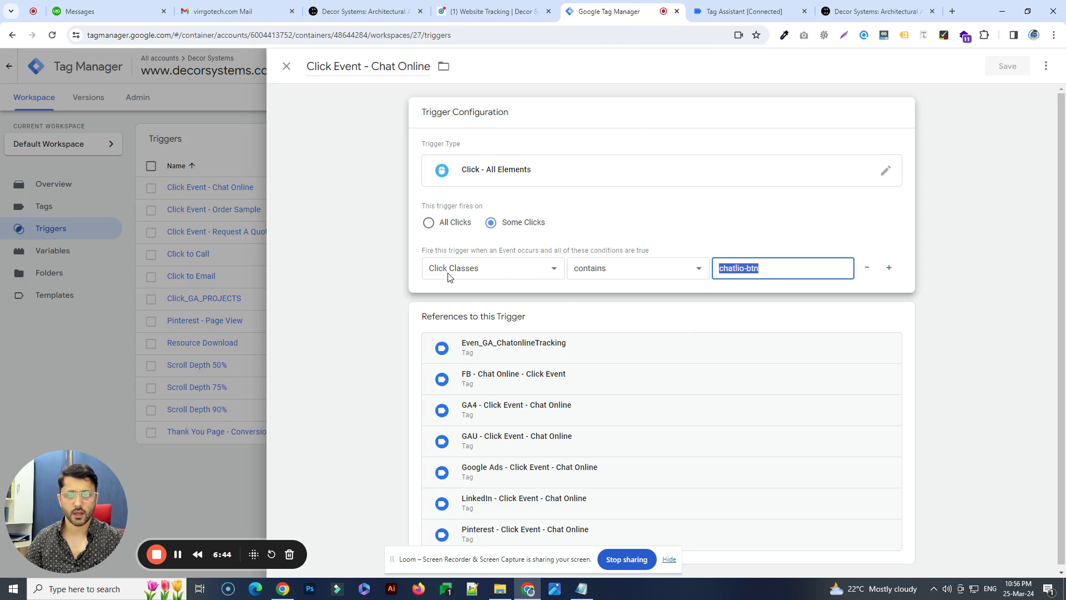
# Verify the Chat Online condition is Click Classes contains chatlio-btn and close the trigger unchanged.
pyautogui.click(478, 269)
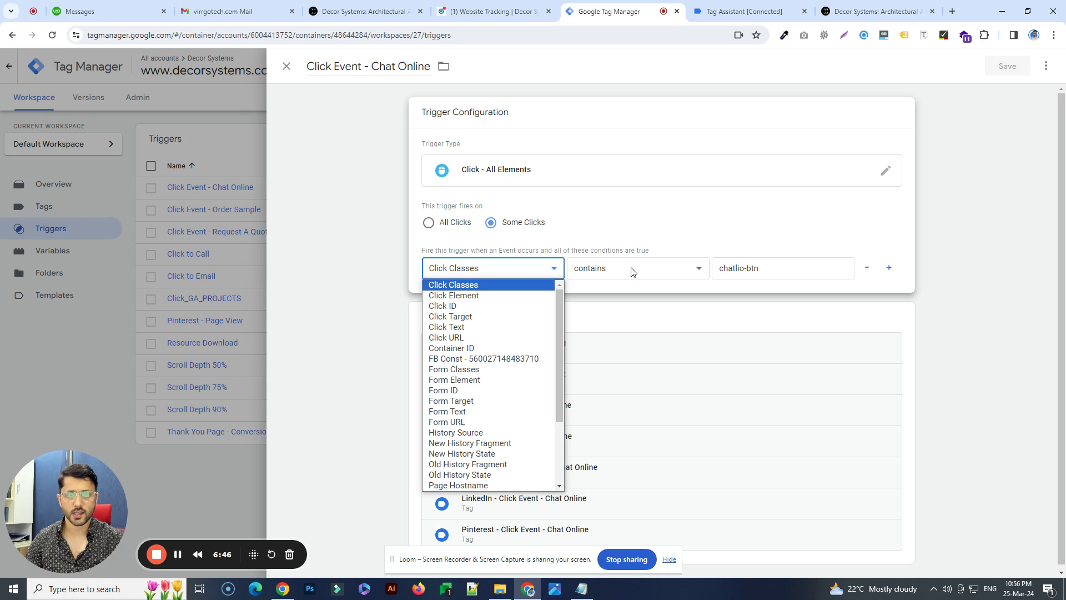
pyautogui.click(750, 269)
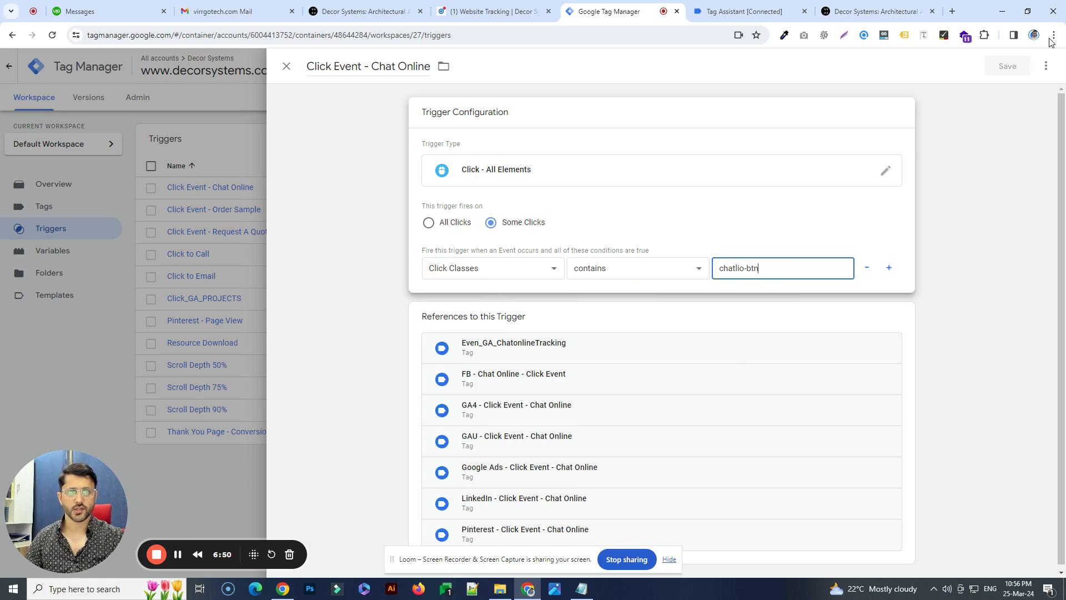
pyautogui.click(287, 66)
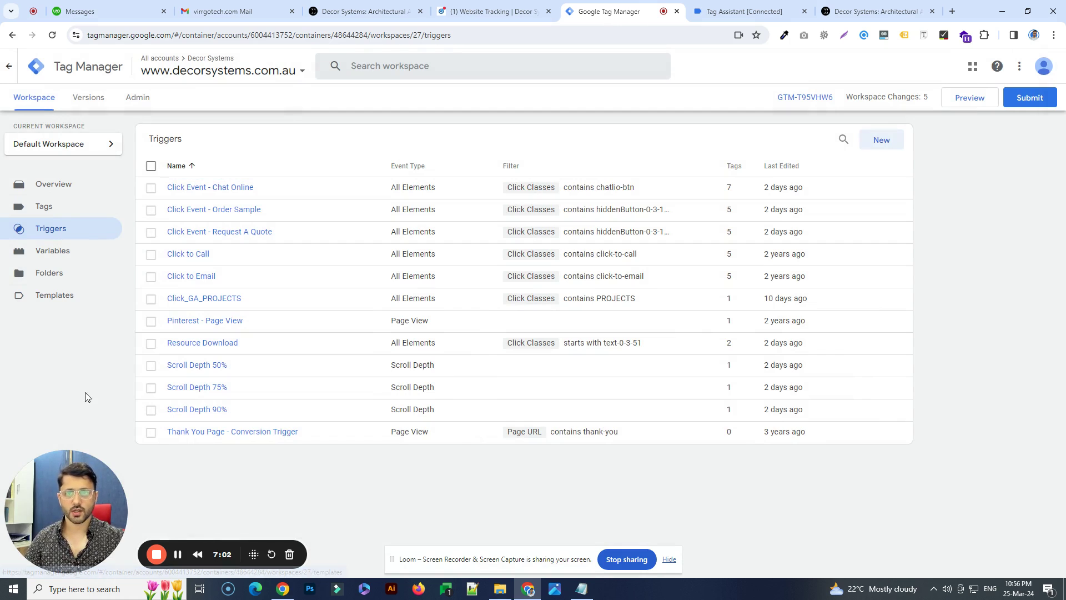
# Create a new tag titled 'Linkedin Conversion - Chat Event' and pick LinkedIn InsightTag 2.0 as its type.
pyautogui.click(46, 216)
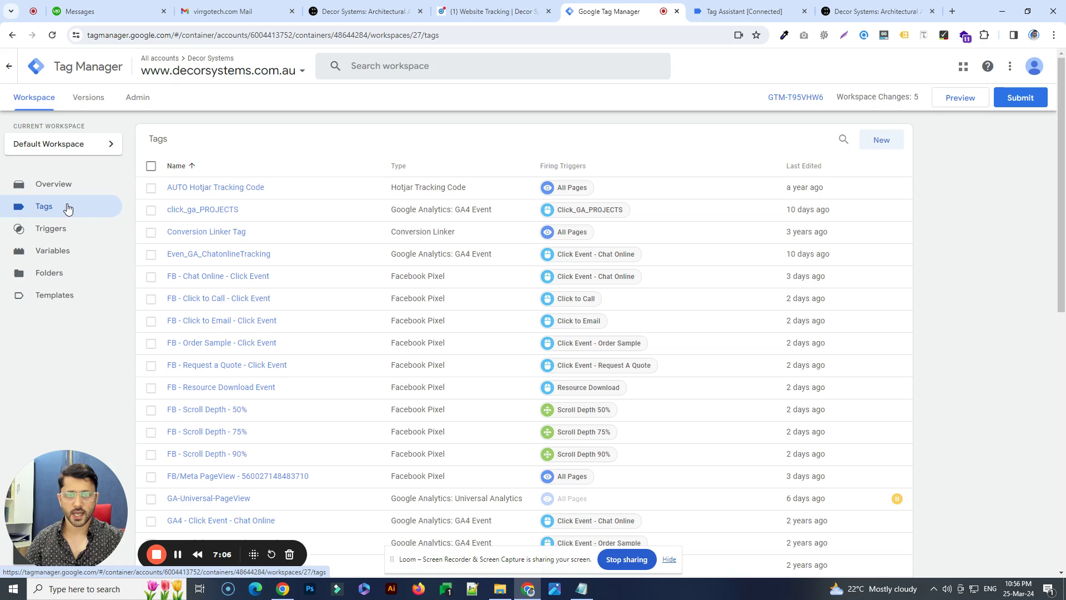
pyautogui.click(881, 143)
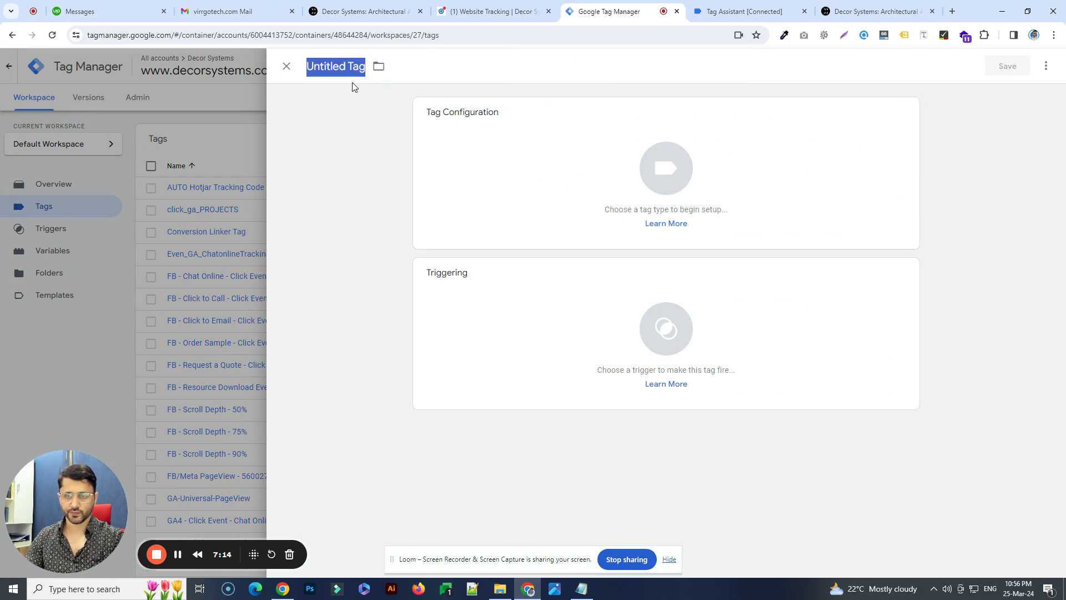
pyautogui.write('Lin')
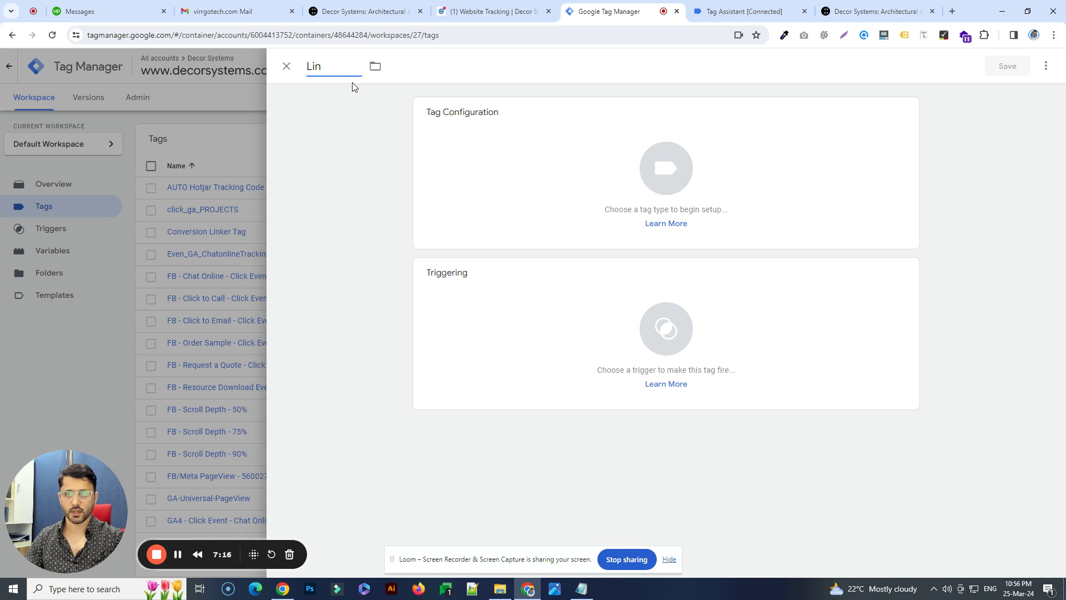
pyautogui.write('kedin Conversion - Chat Event')
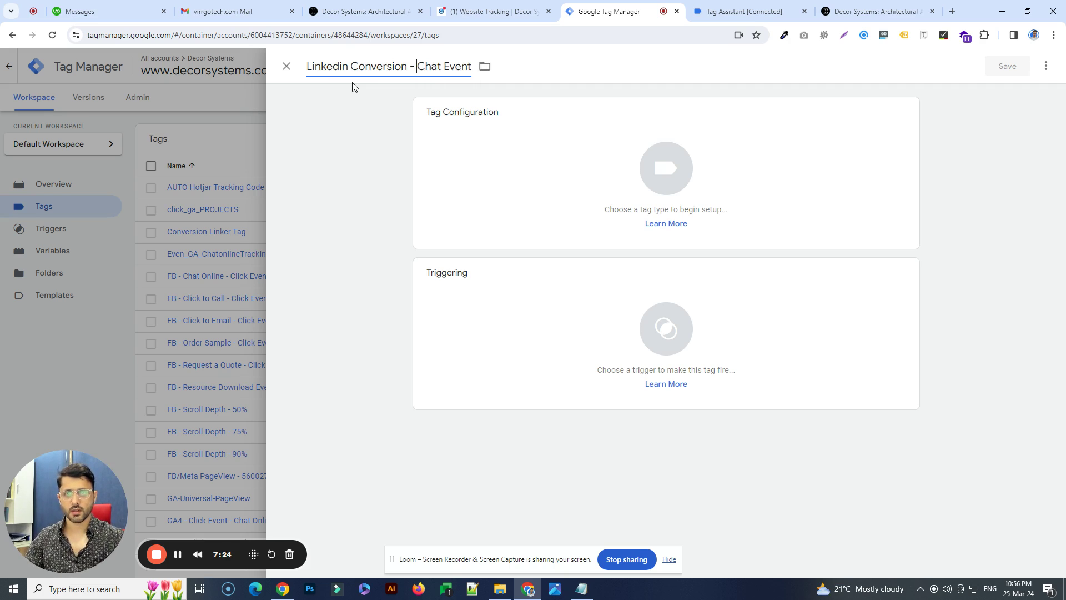
pyautogui.click(558, 170)
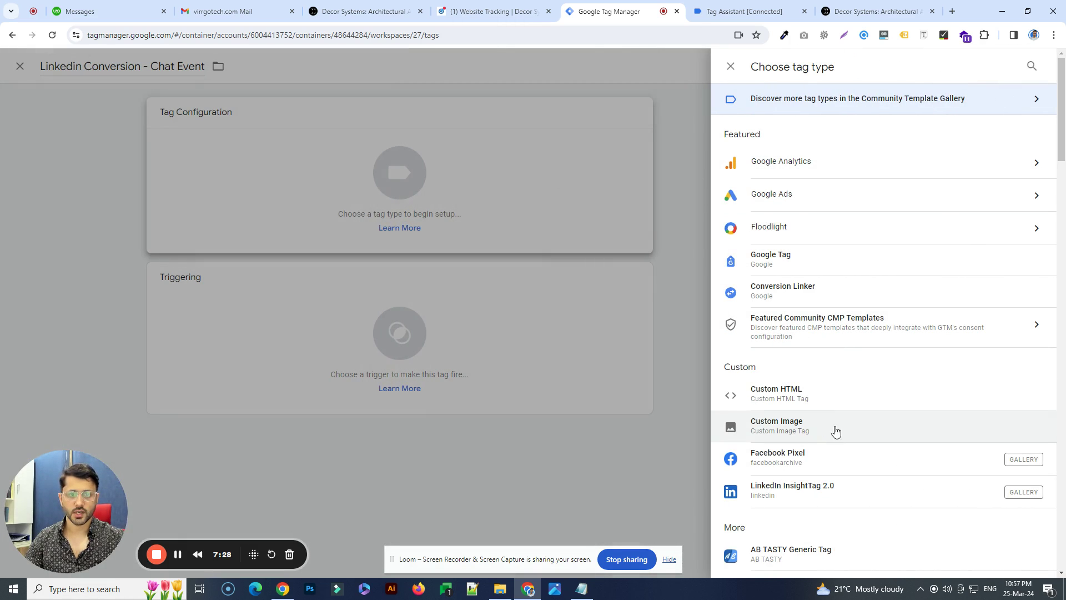
pyautogui.click(823, 498)
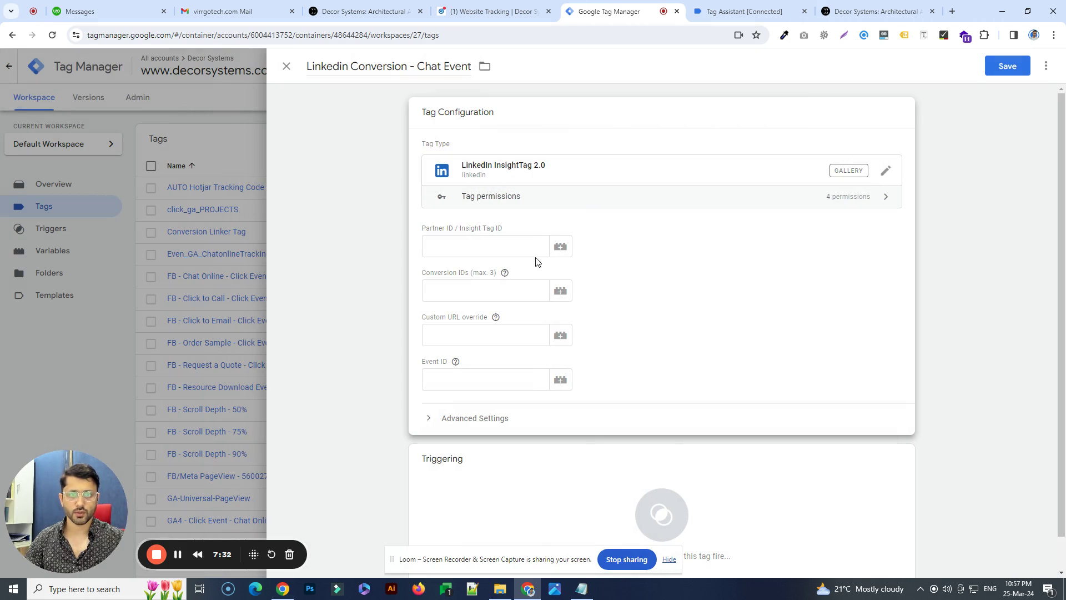
# Leave the tag's Partner ID and Conversion IDs empty and look them up in LinkedIn's conversion tracking.
pyautogui.click(518, 244)
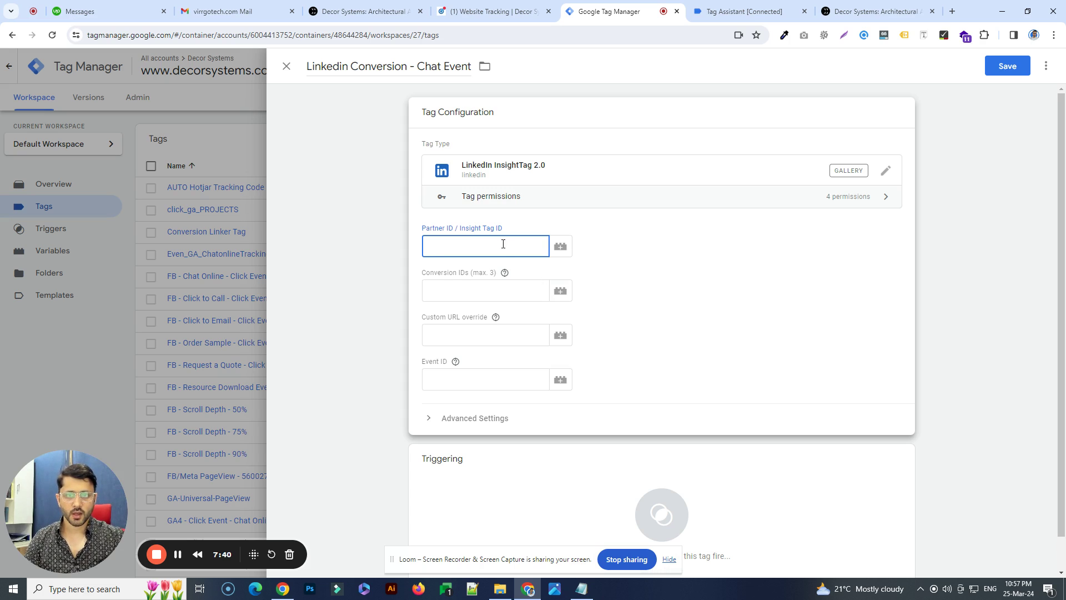
pyautogui.click(462, 291)
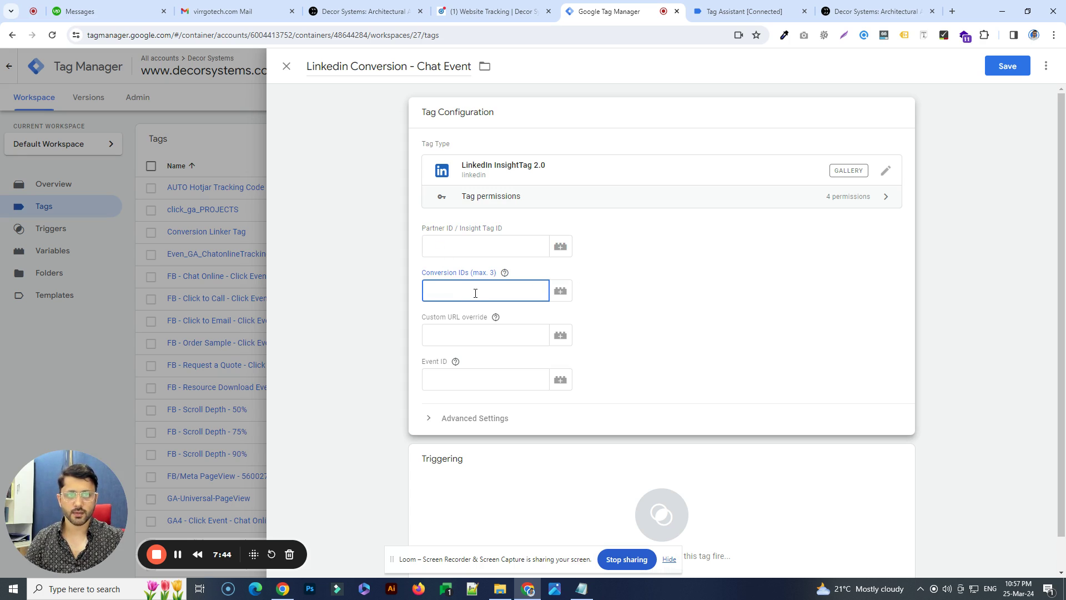
pyautogui.click(462, 244)
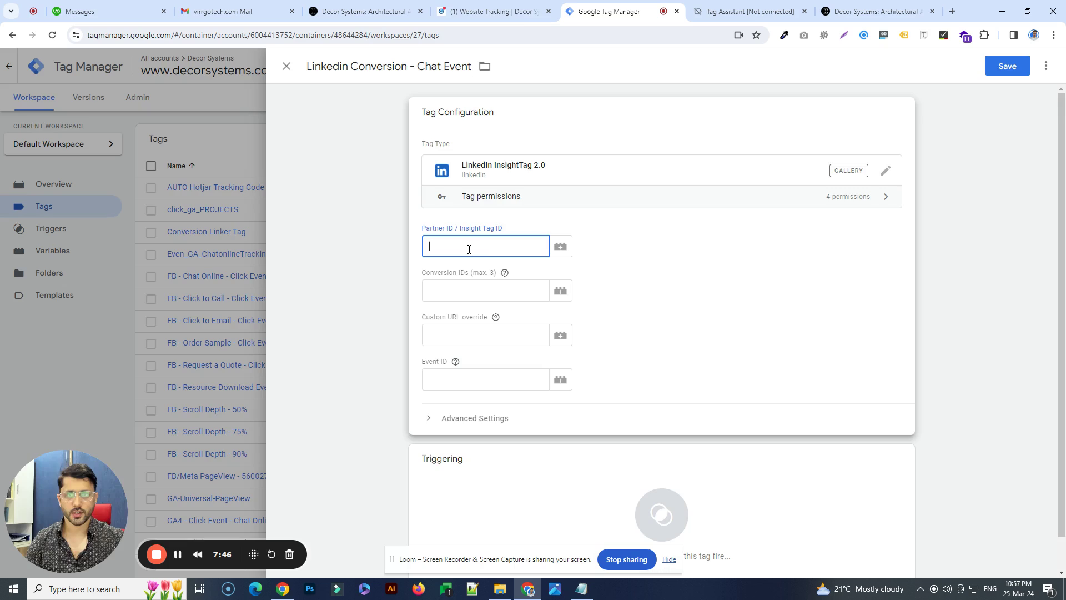
pyautogui.click(510, 9)
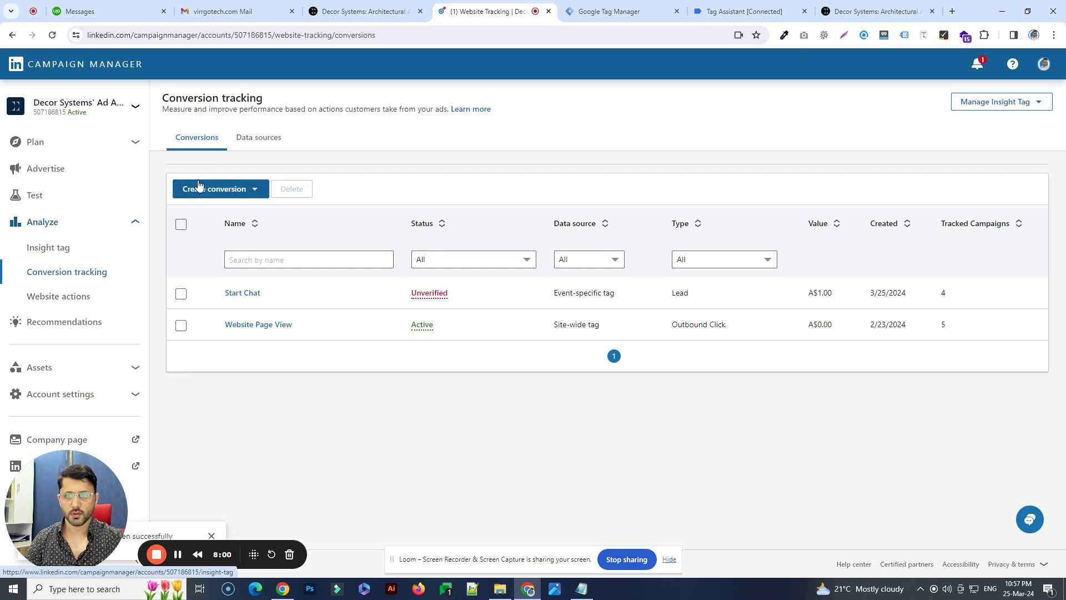
# Back out of a new Insight Tag conversion and review the Start Chat conversion's Lead behaviour settings.
pyautogui.click(242, 190)
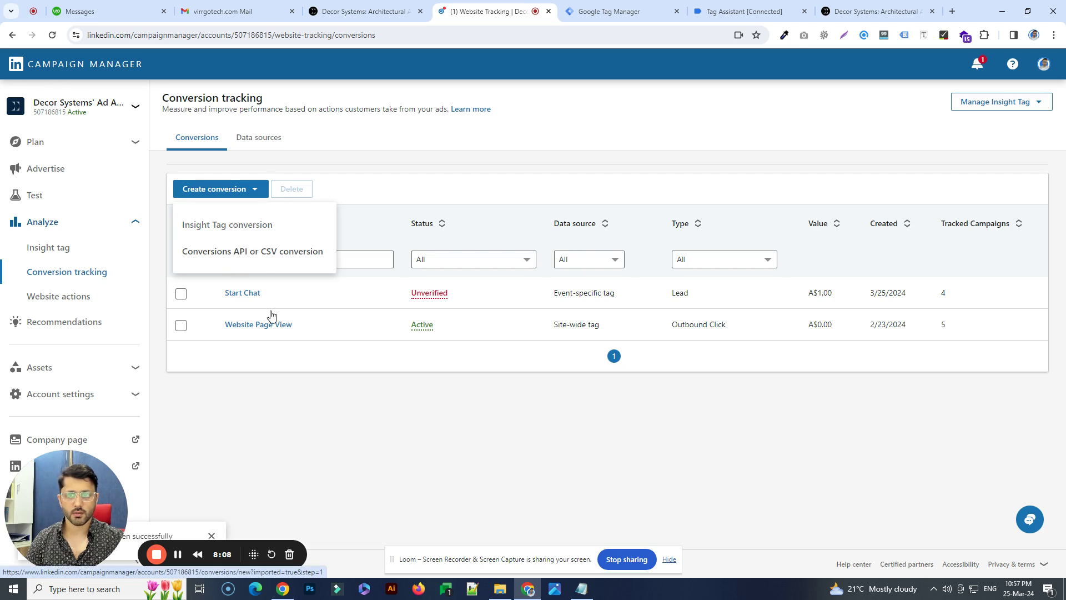
pyautogui.click(233, 229)
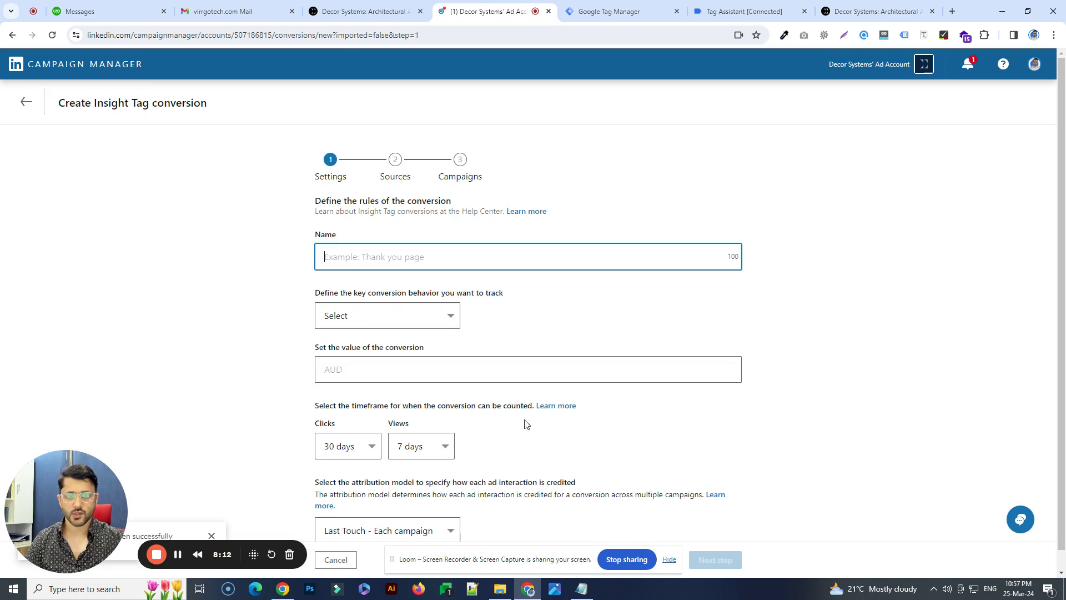
pyautogui.click(26, 102)
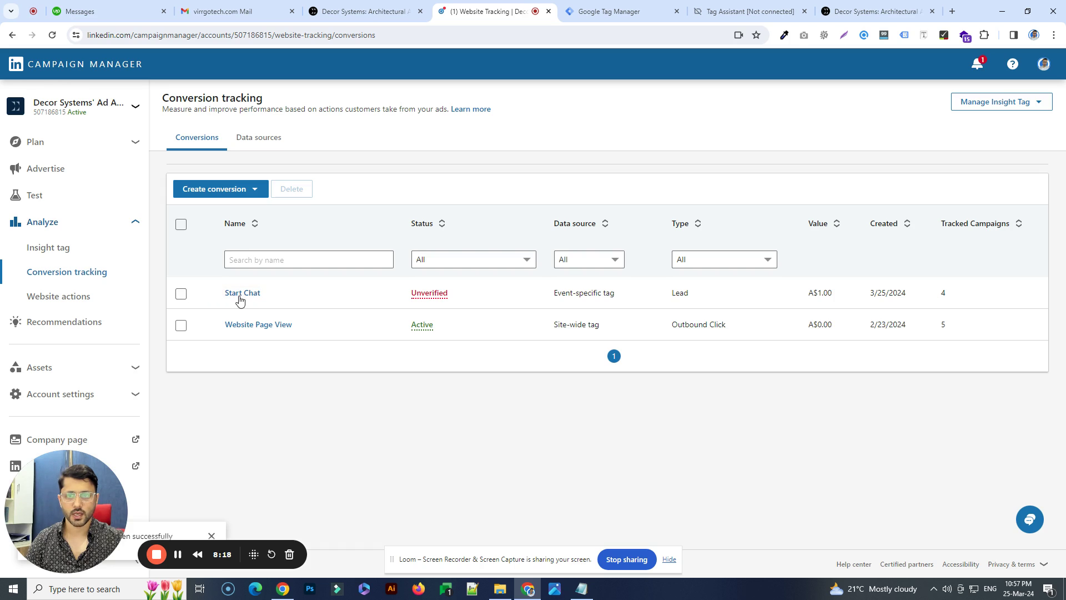
pyautogui.click(243, 294)
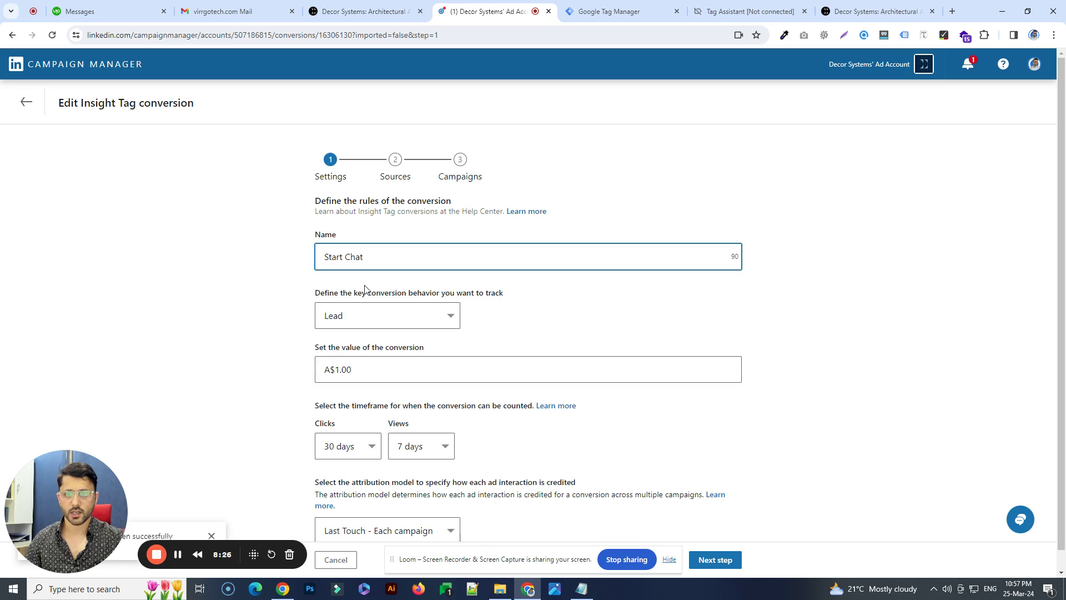
pyautogui.scroll(-1, 369, 322)
pyautogui.click(398, 302)
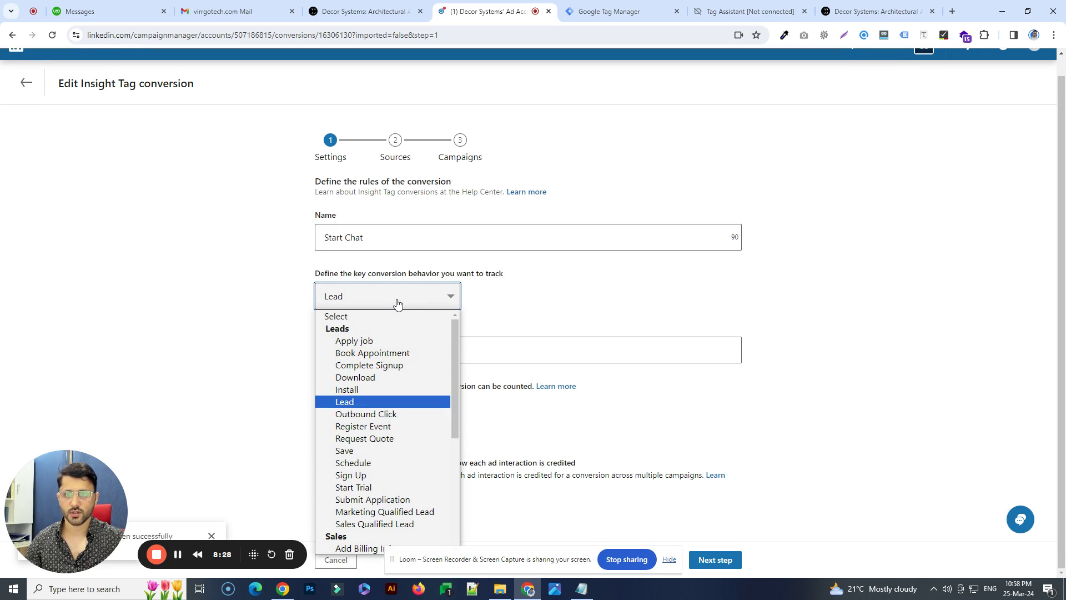
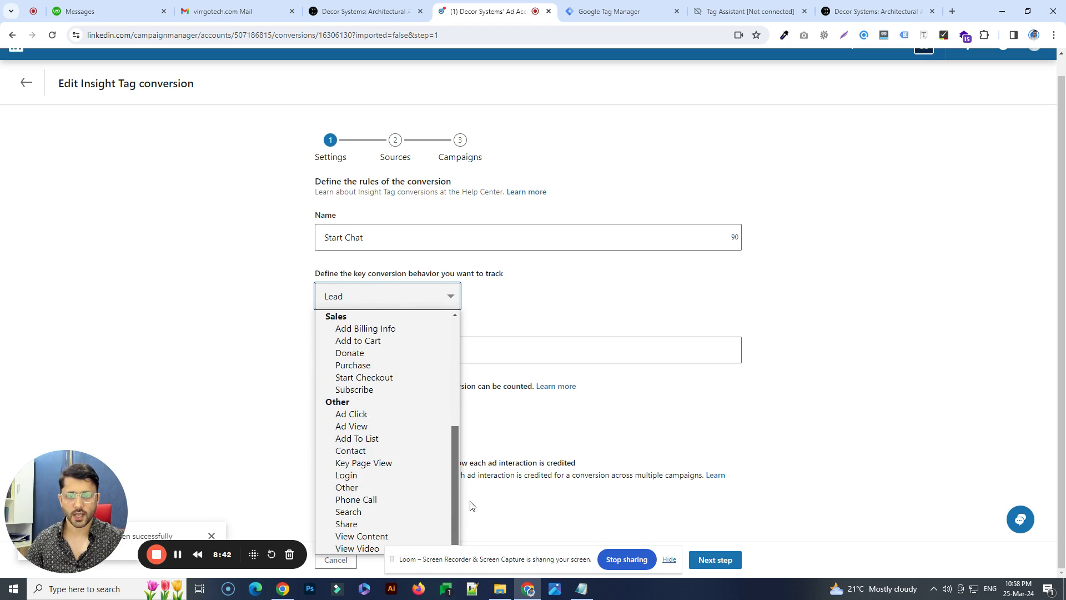
pyautogui.scroll(-3, 438, 410)
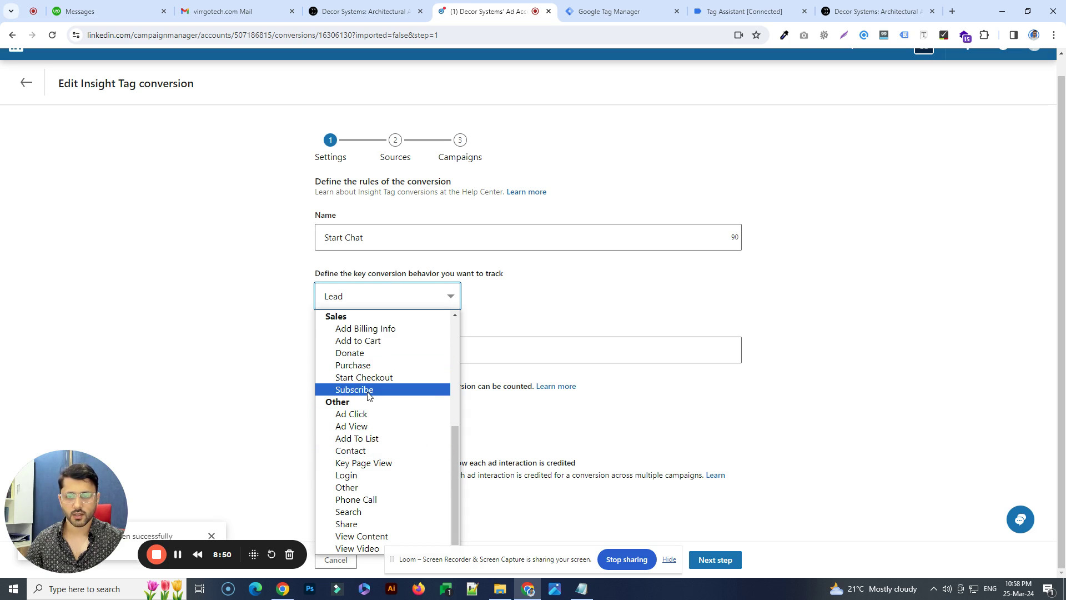
# Keep Start Chat as a Lead conversion valued at A$1.00 and advance to Sources.
pyautogui.scroll(3, 385, 411)
pyautogui.scroll(1, 356, 386)
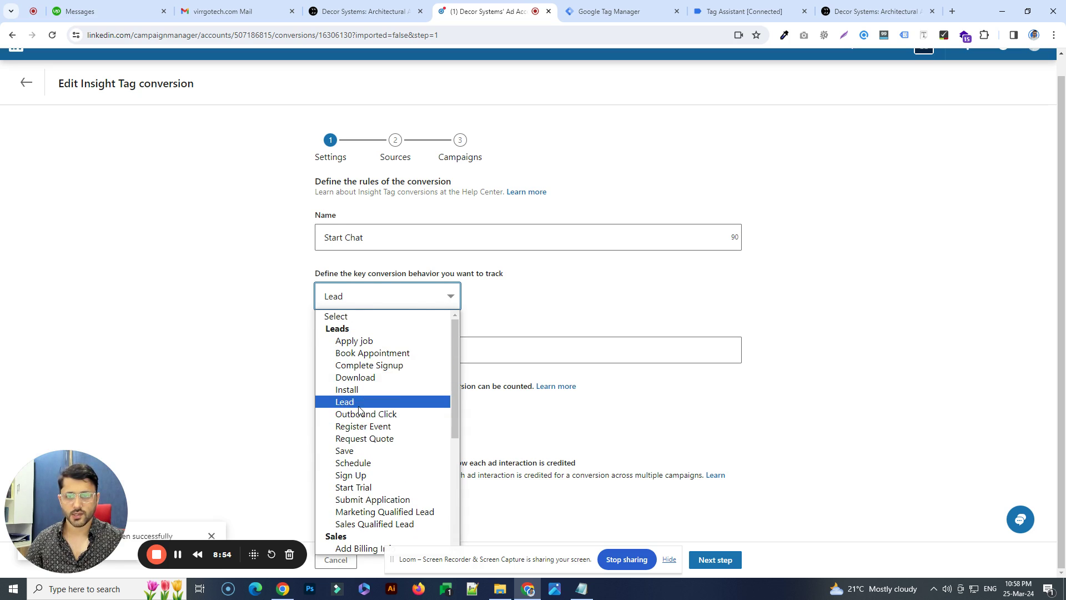
pyautogui.click(365, 404)
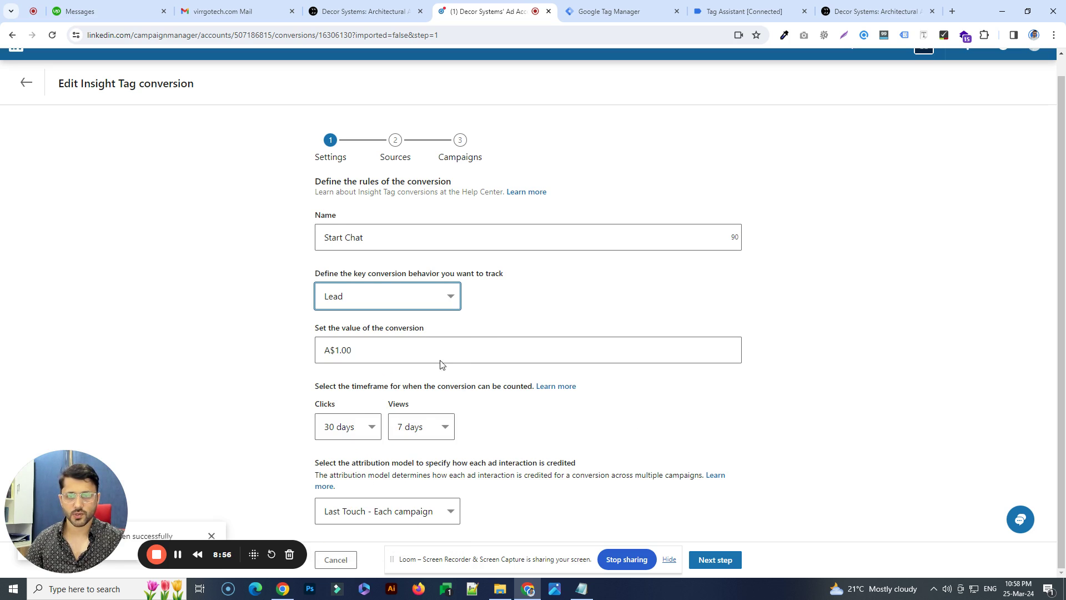
pyautogui.click(365, 352)
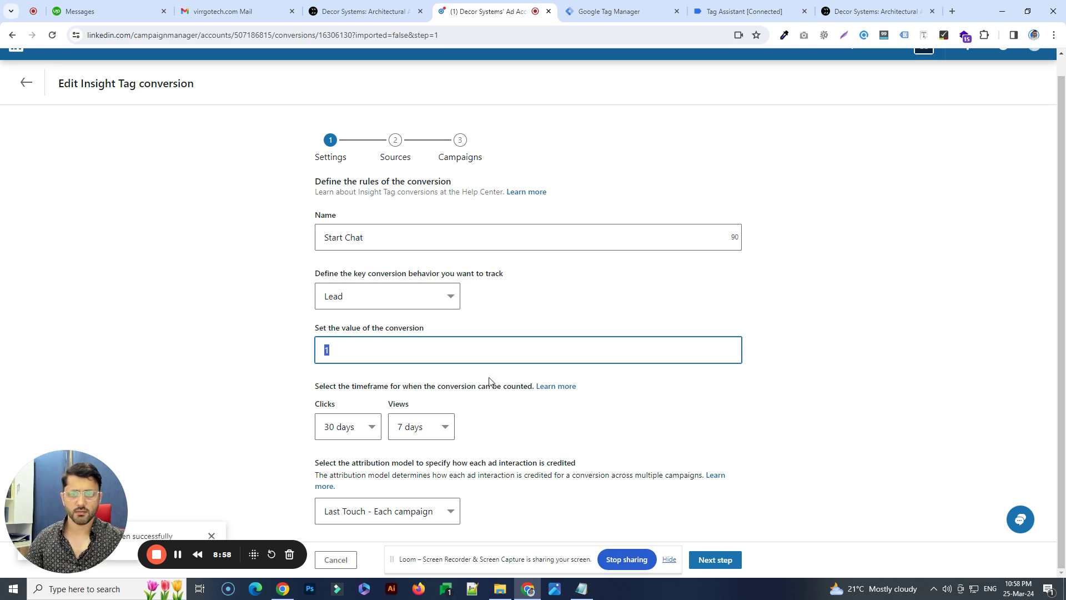
pyautogui.click(680, 395)
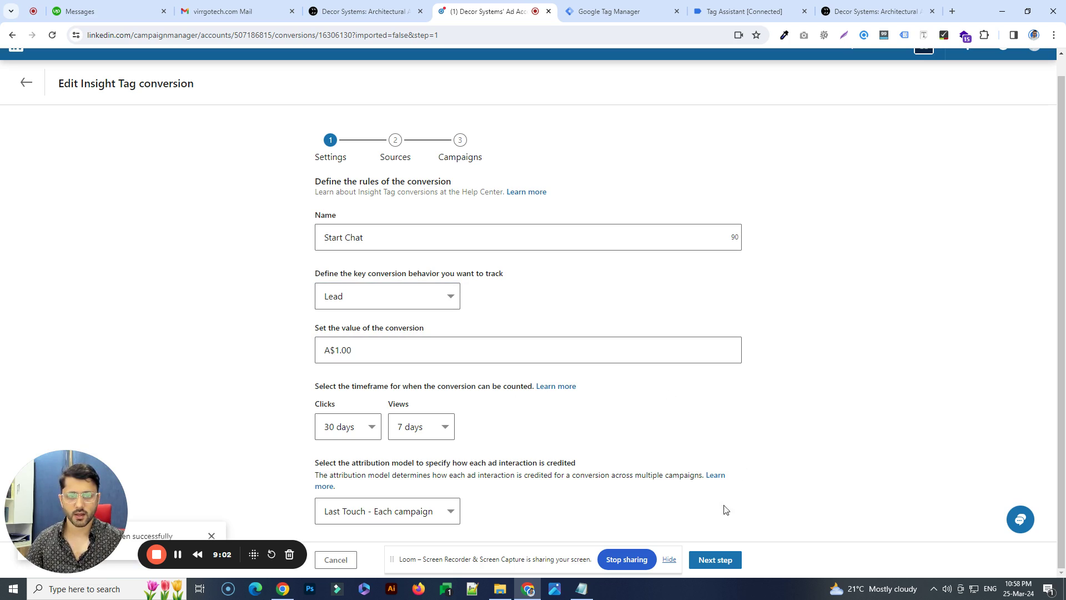
pyautogui.click(715, 560)
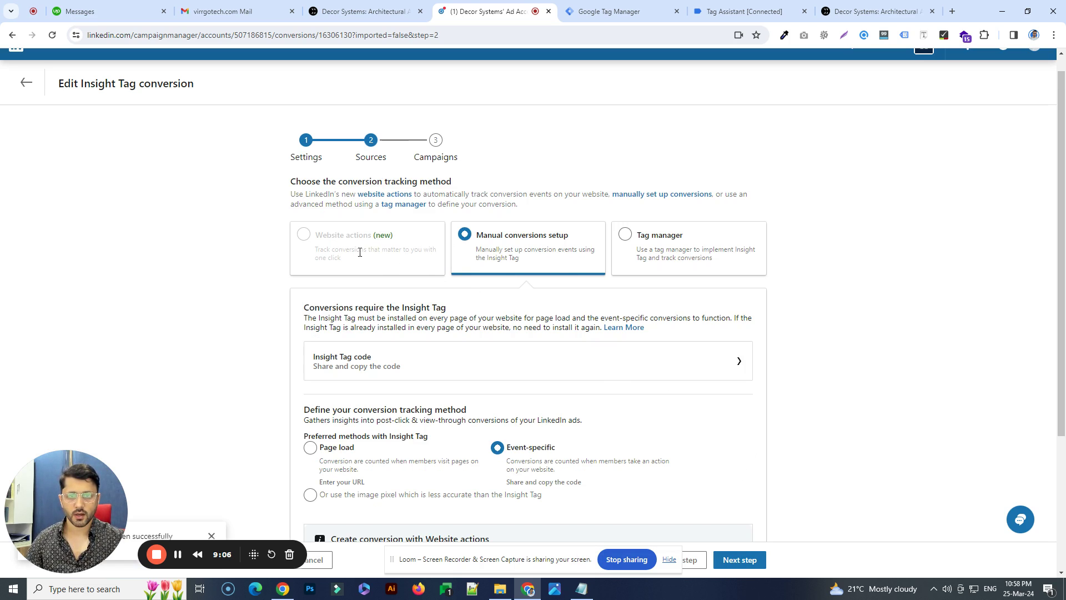
# Track via tag manager with Page load conversion and grab Partner ID 3255250.
pyautogui.click(626, 235)
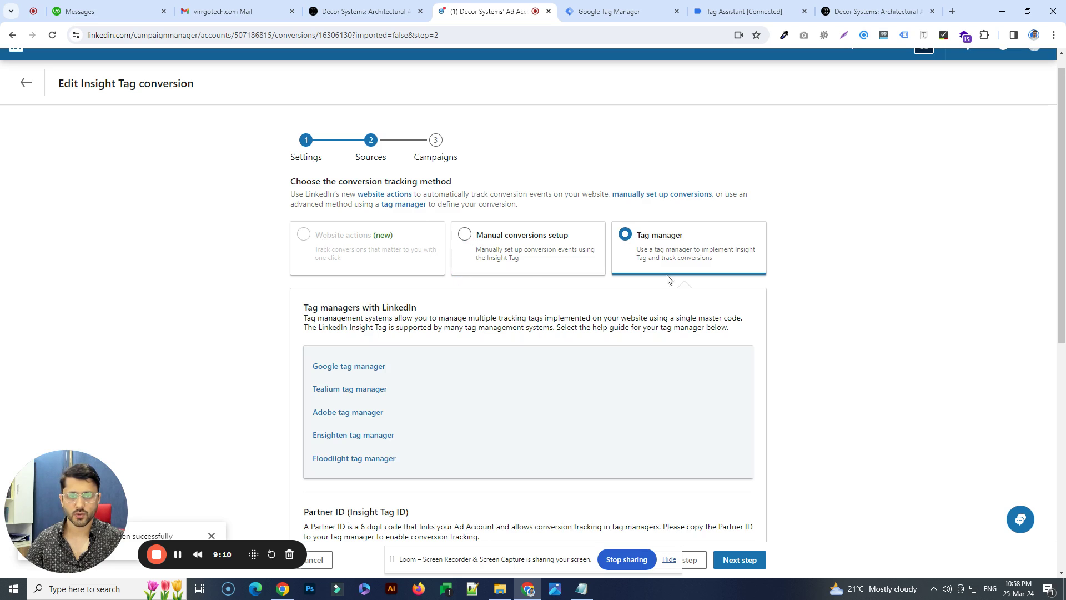
pyautogui.scroll(-5, 683, 278)
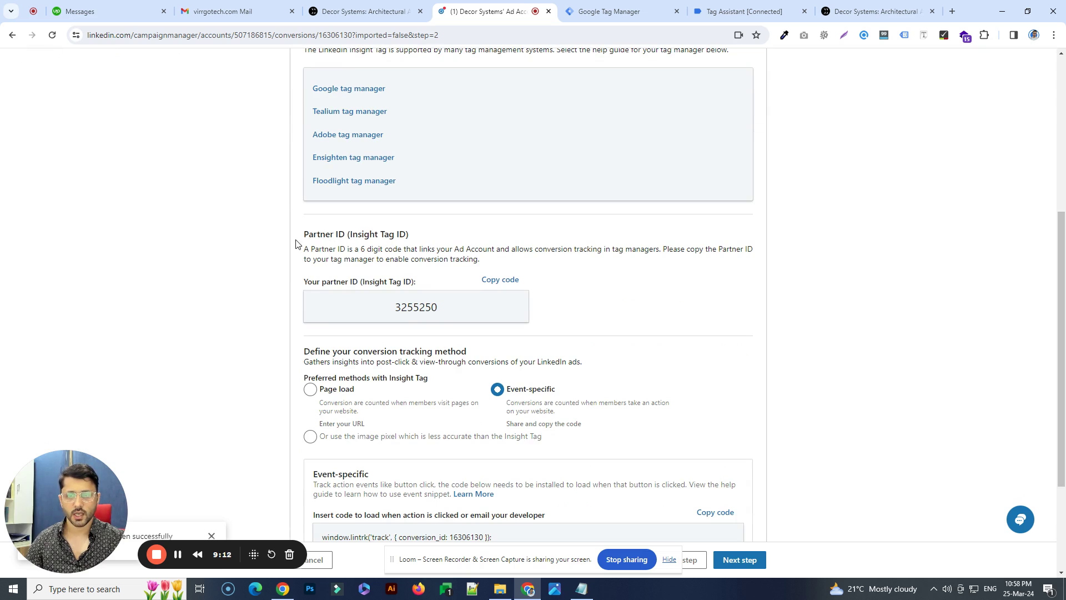
pyautogui.click(308, 390)
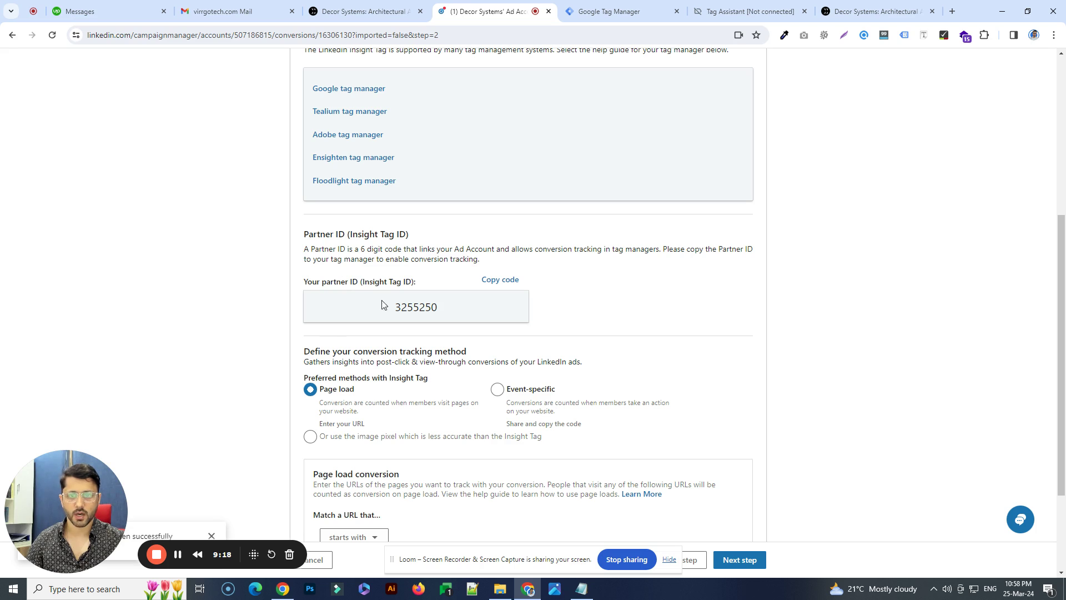
pyautogui.doubleClick(410, 308)
pyautogui.hotkey('ctrl', 'c')
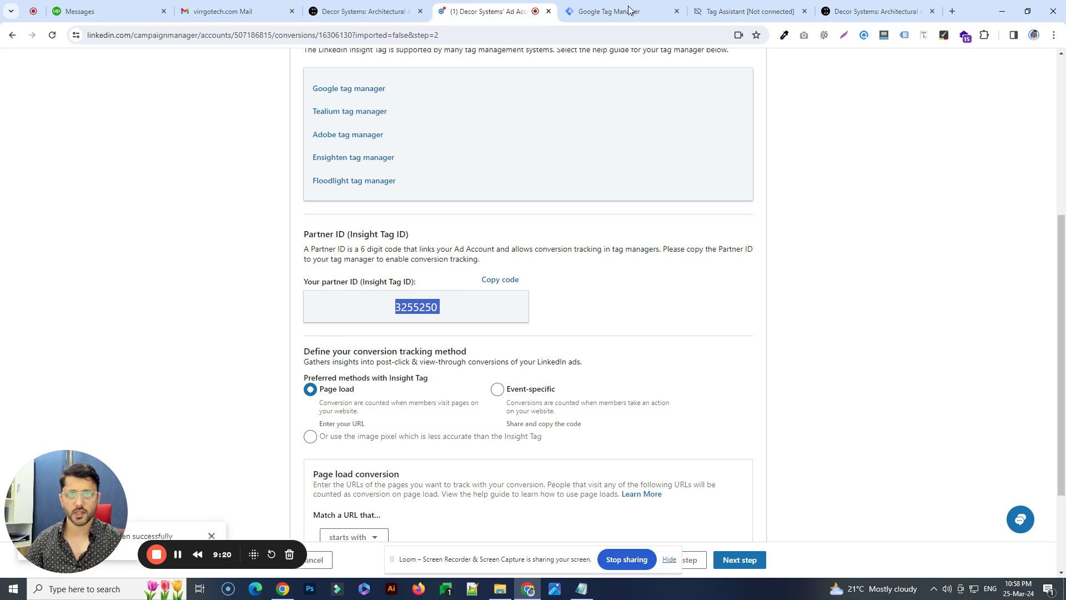
pyautogui.click(609, 11)
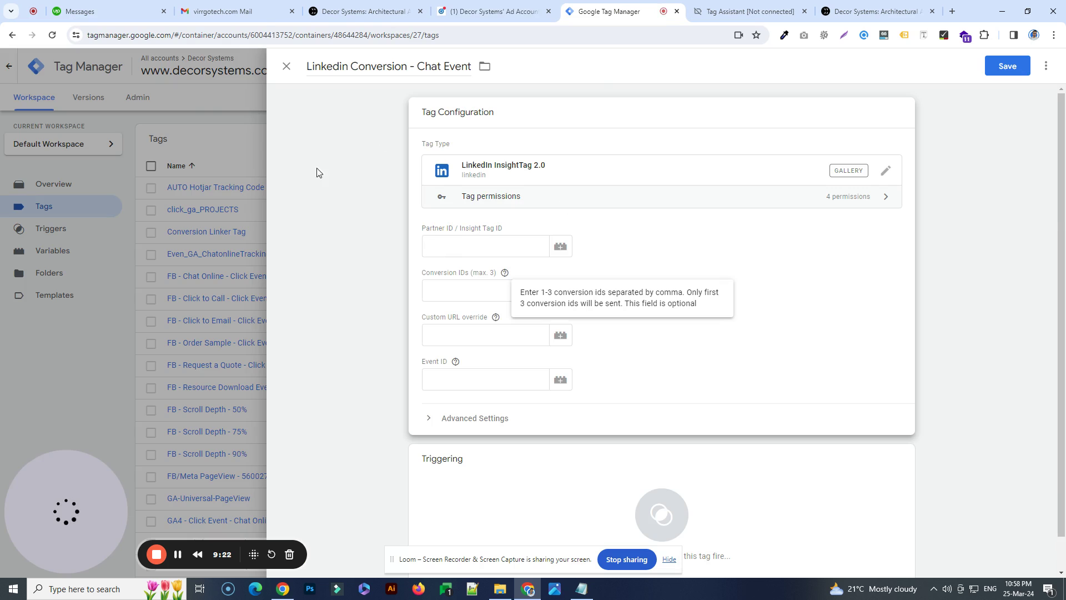
# Paste Partner ID 3255250 into the Chat Event tag's Partner ID / Insight Tag ID field.
pyautogui.click(461, 244)
pyautogui.hotkey('ctrl', 'v')
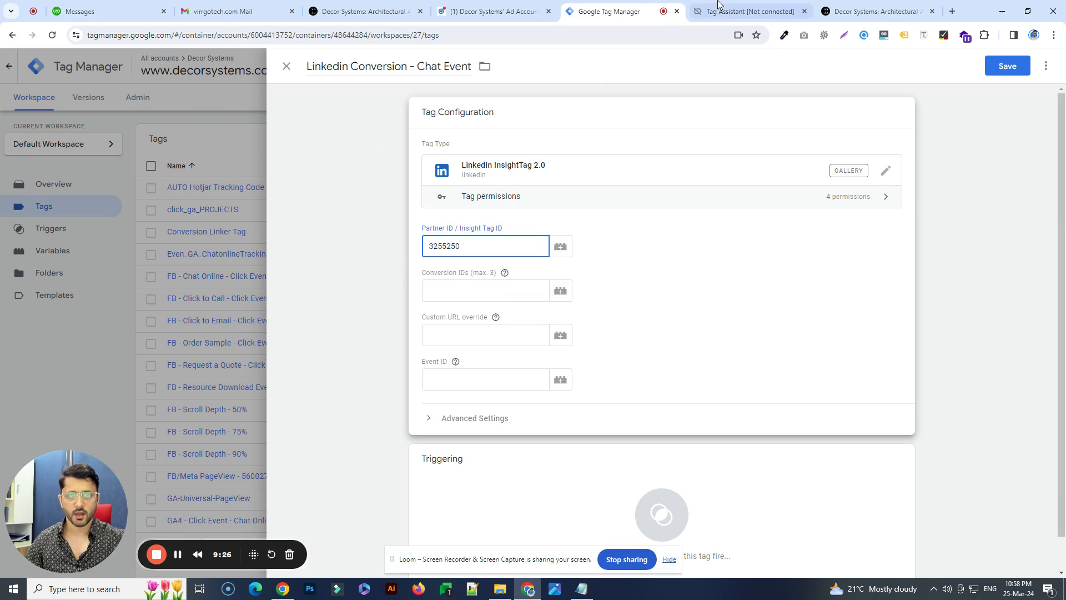
pyautogui.click(465, 11)
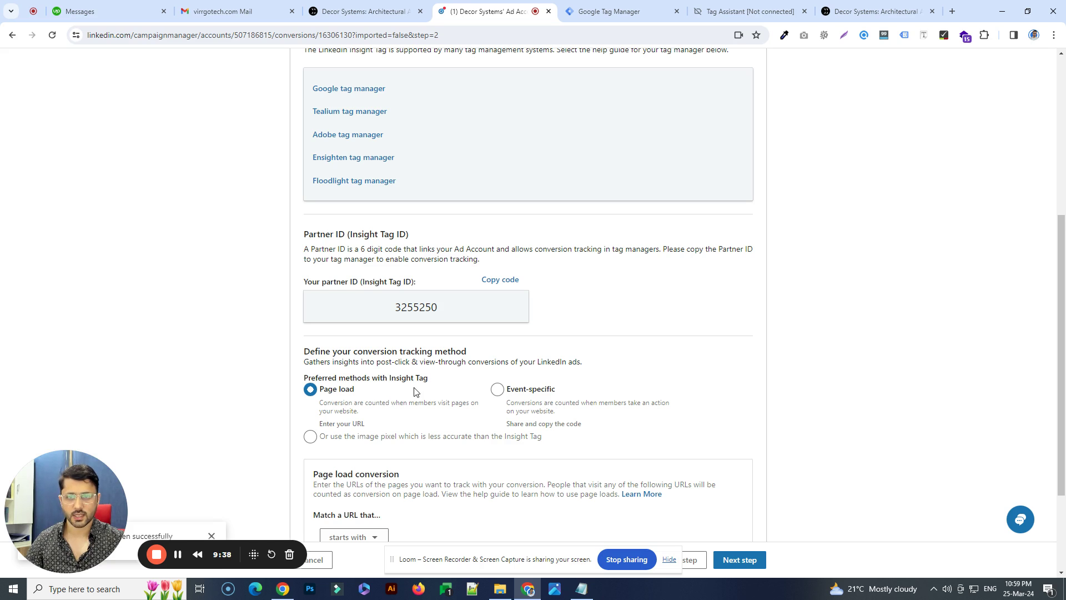
# Switch to Event-specific tracking and locate conversion ID 16306130 in the code snippet.
pyautogui.scroll(-2, 413, 391)
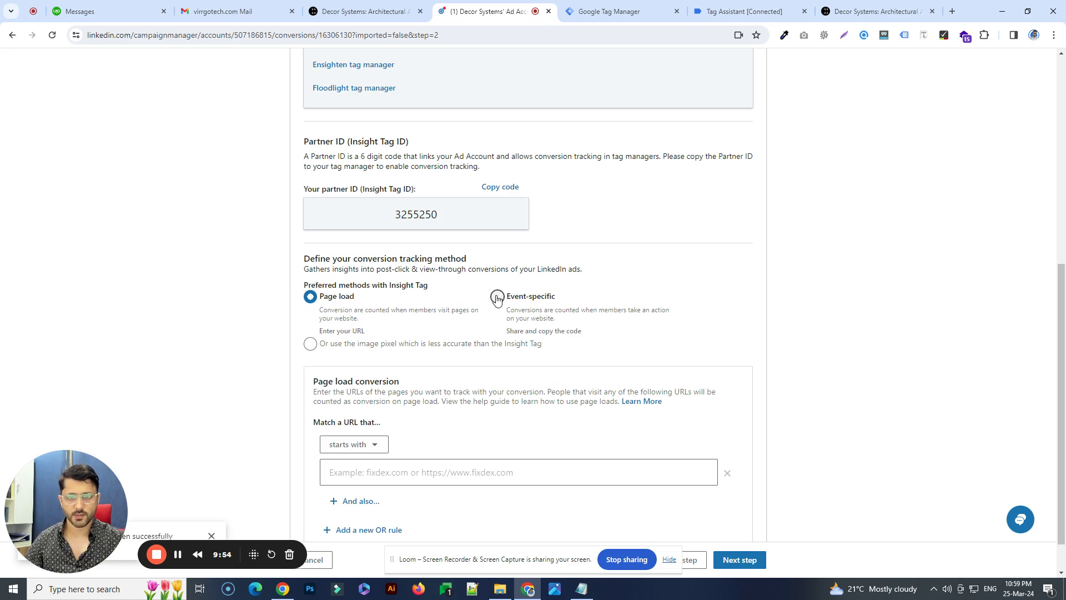
pyautogui.click(497, 299)
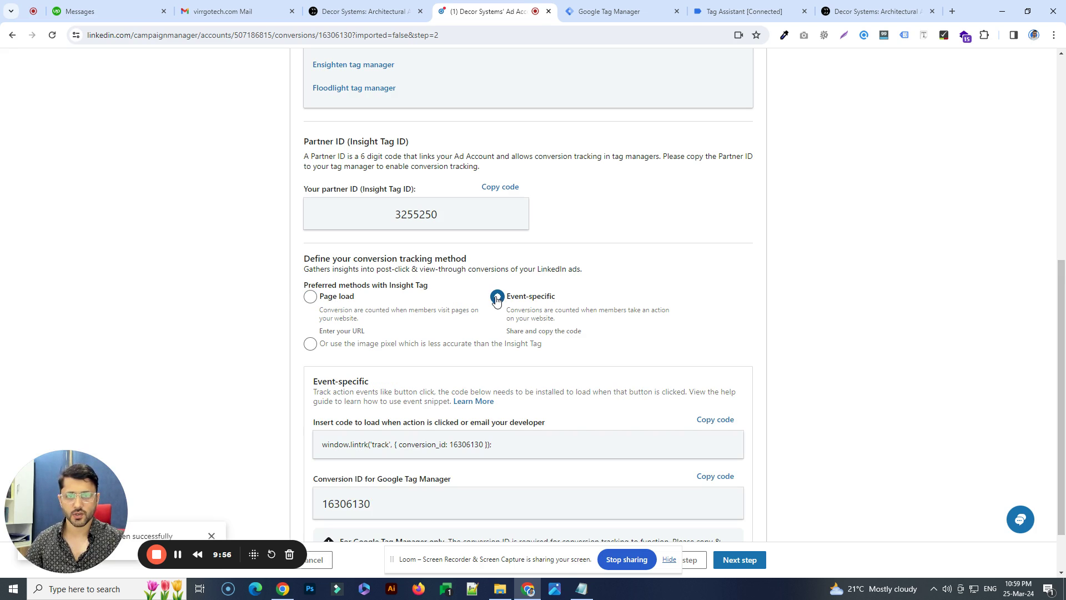
pyautogui.scroll(-1, 533, 284)
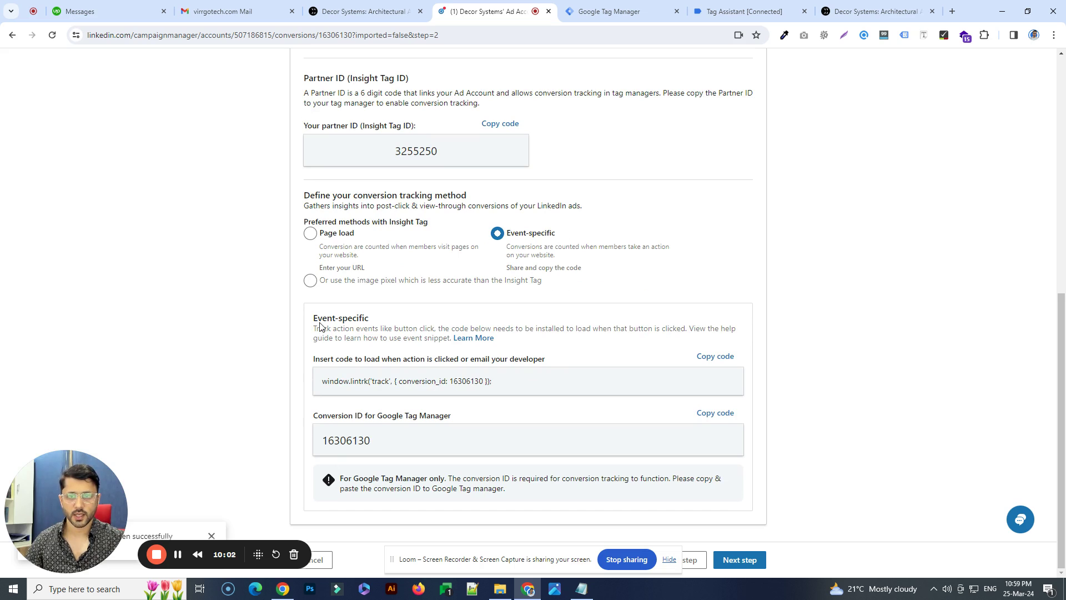
pyautogui.moveTo(311, 322); pyautogui.dragTo(353, 319)
pyautogui.moveTo(398, 379); pyautogui.dragTo(443, 379)
pyautogui.click(451, 379)
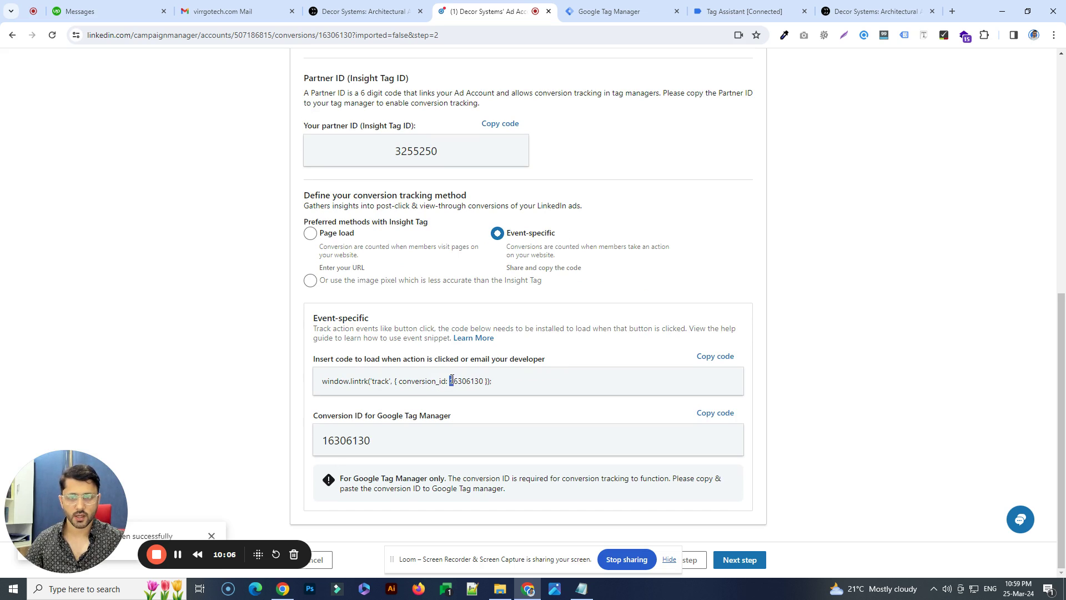
pyautogui.doubleClick(474, 381)
# Copy conversion ID 16306130 into the GTM tag's Conversion IDs field.
pyautogui.doubleClick(341, 441)
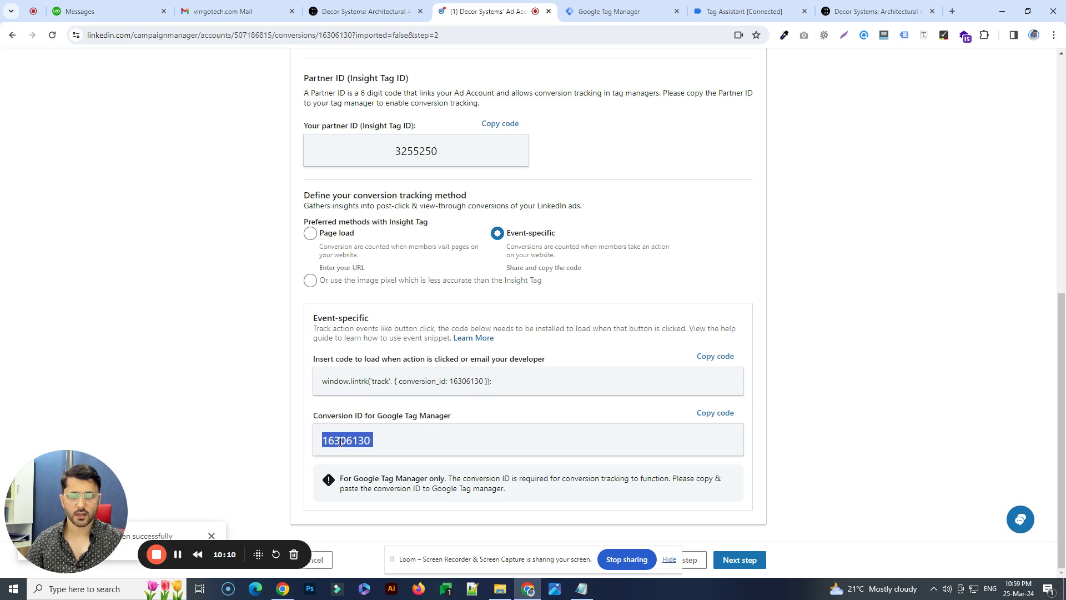
pyautogui.click(721, 413)
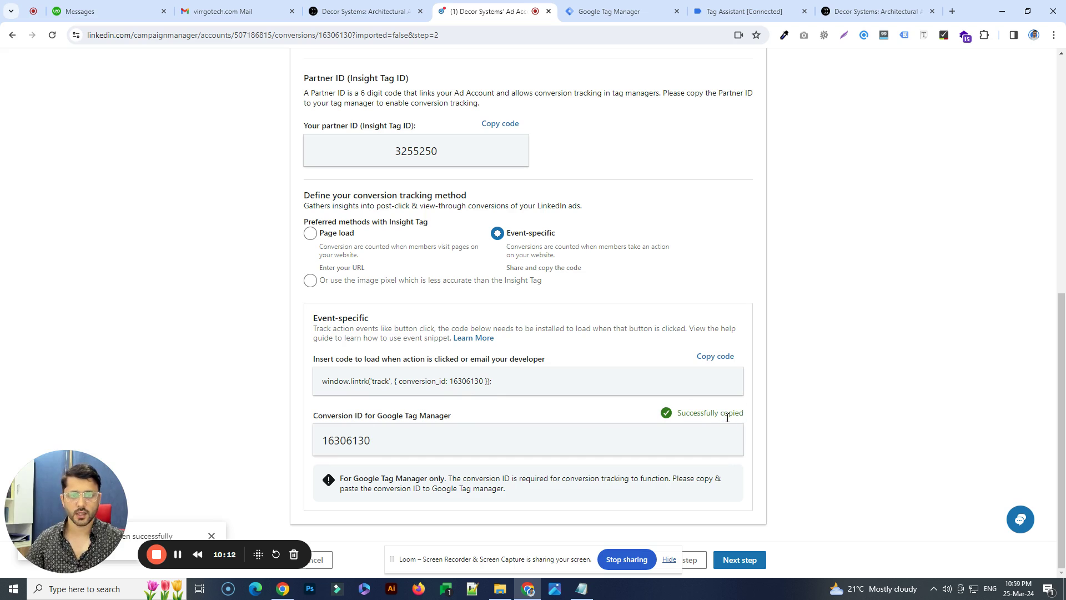
pyautogui.click(609, 11)
pyautogui.click(468, 285)
pyautogui.hotkey('ctrl', 'v')
pyautogui.moveTo(495, 319)
pyautogui.scroll(-1, 495, 320)
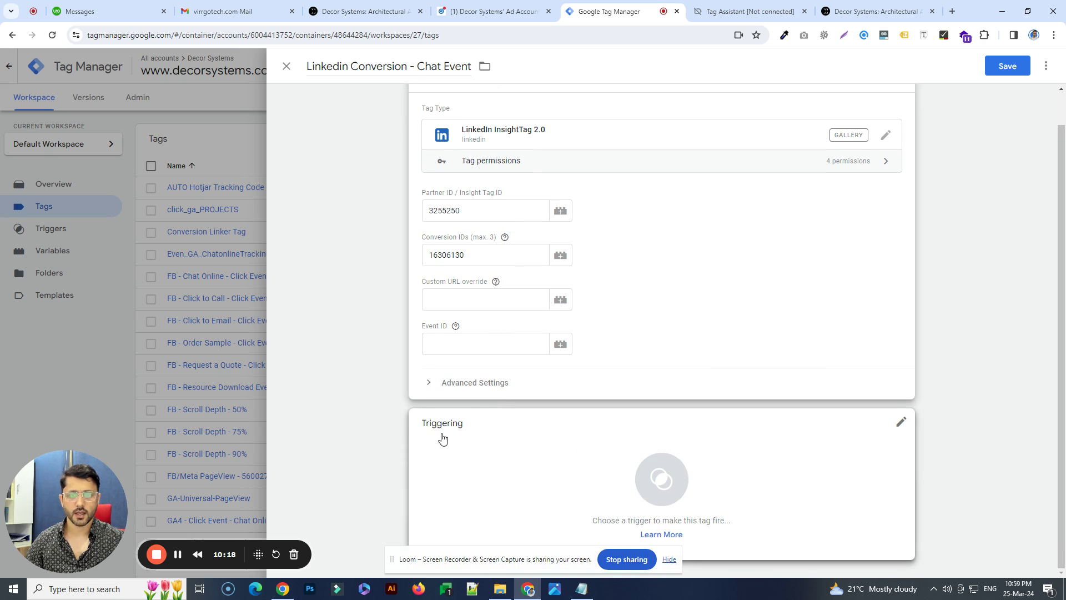
# Set the Chat Event tag to fire on the Click Event - Chat Online trigger.
pyautogui.click(583, 469)
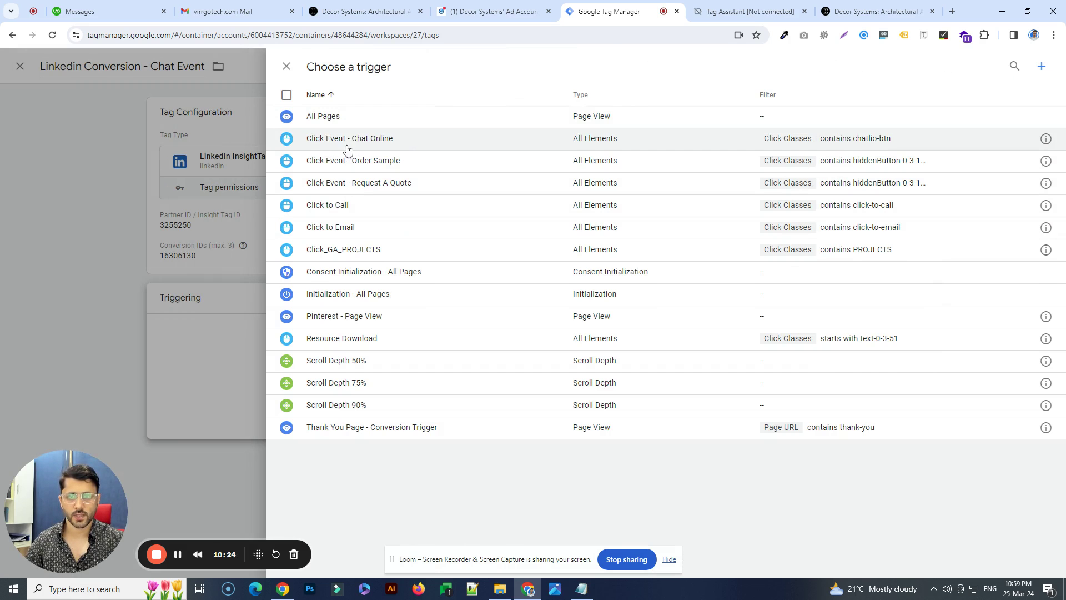
pyautogui.click(391, 142)
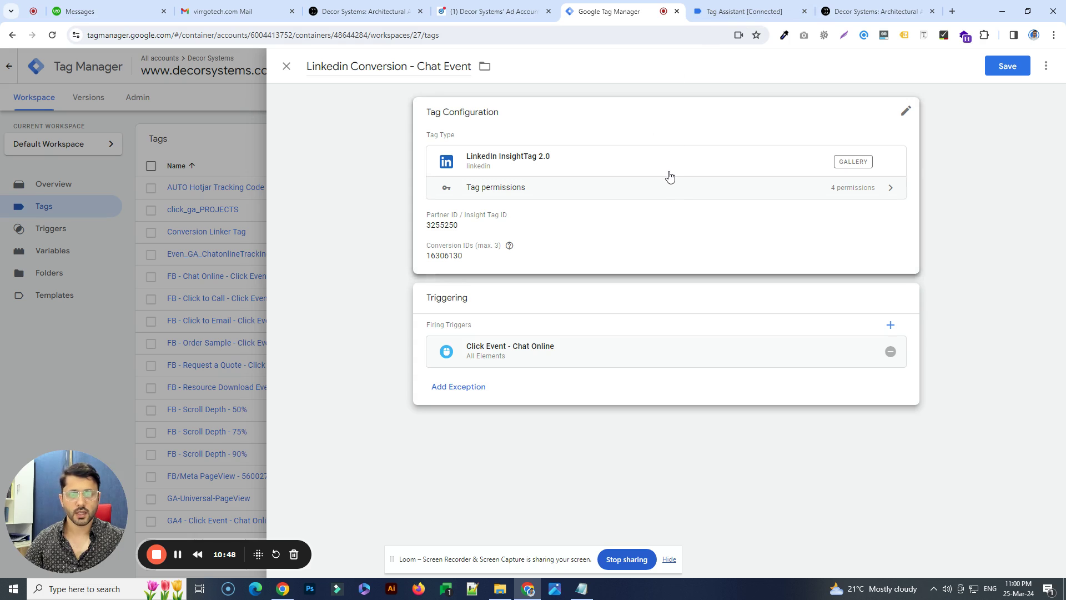
pyautogui.click(743, 10)
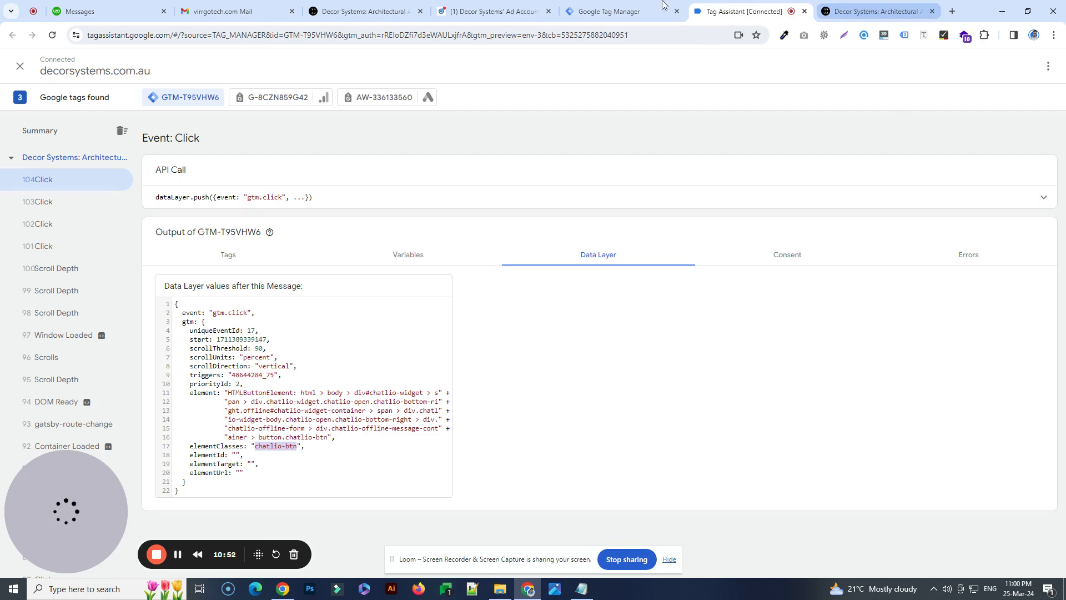
# Leave LinkedIn tracking on Page load and reopen the GTM tag's configuration.
pyautogui.click(473, 10)
pyautogui.click(313, 233)
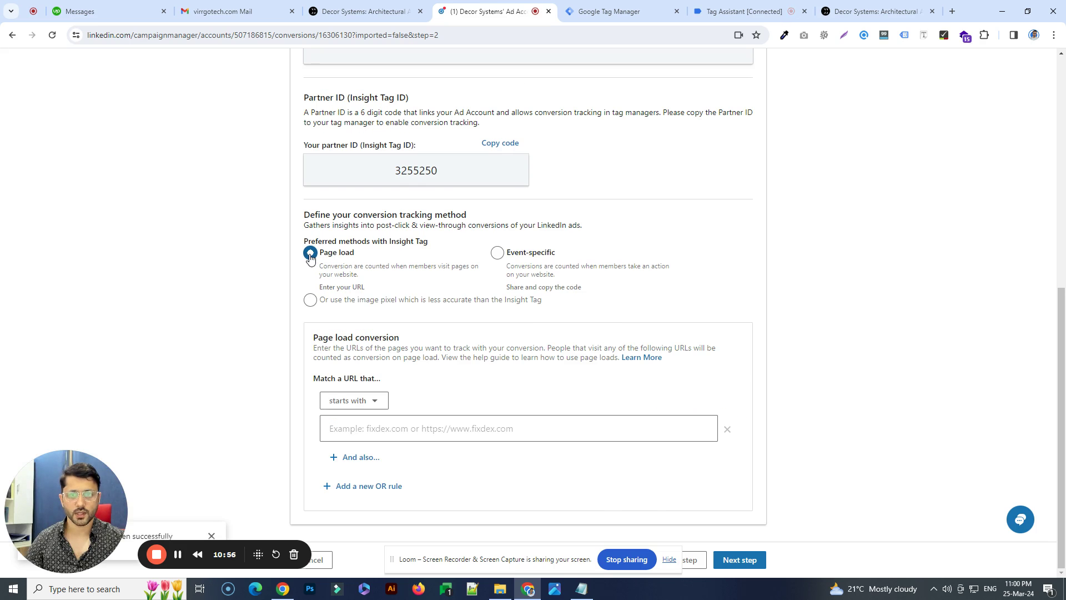
pyautogui.doubleClick(422, 169)
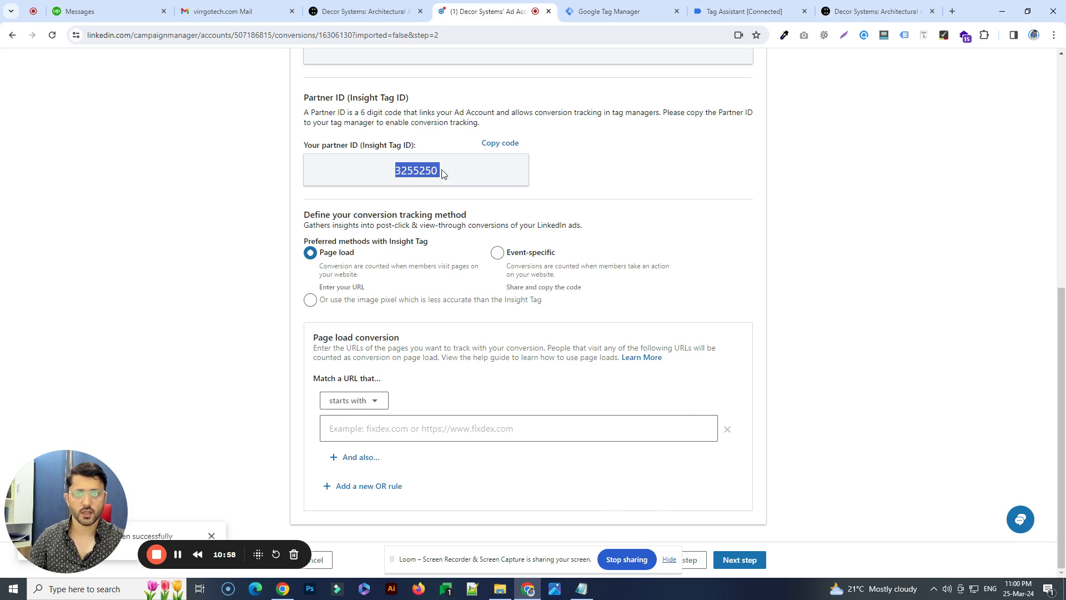
pyautogui.click(497, 252)
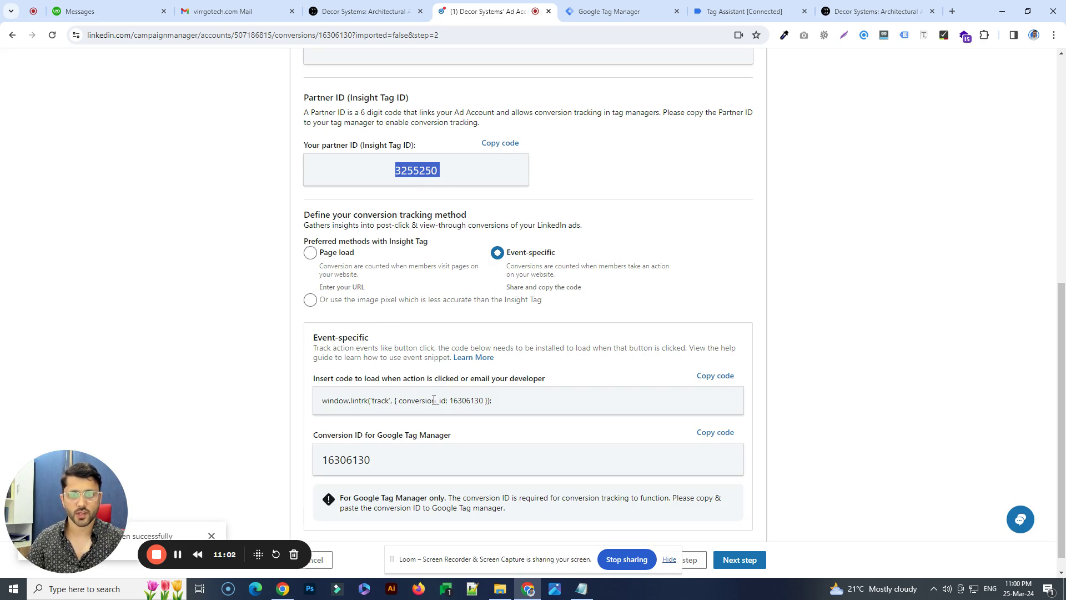
pyautogui.click(312, 255)
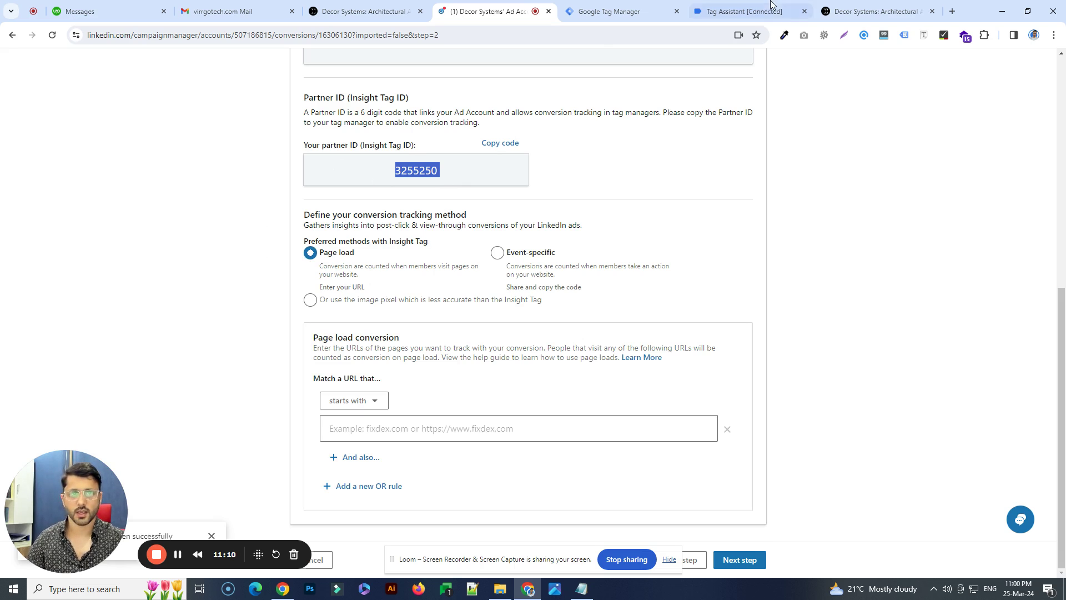
pyautogui.click(609, 11)
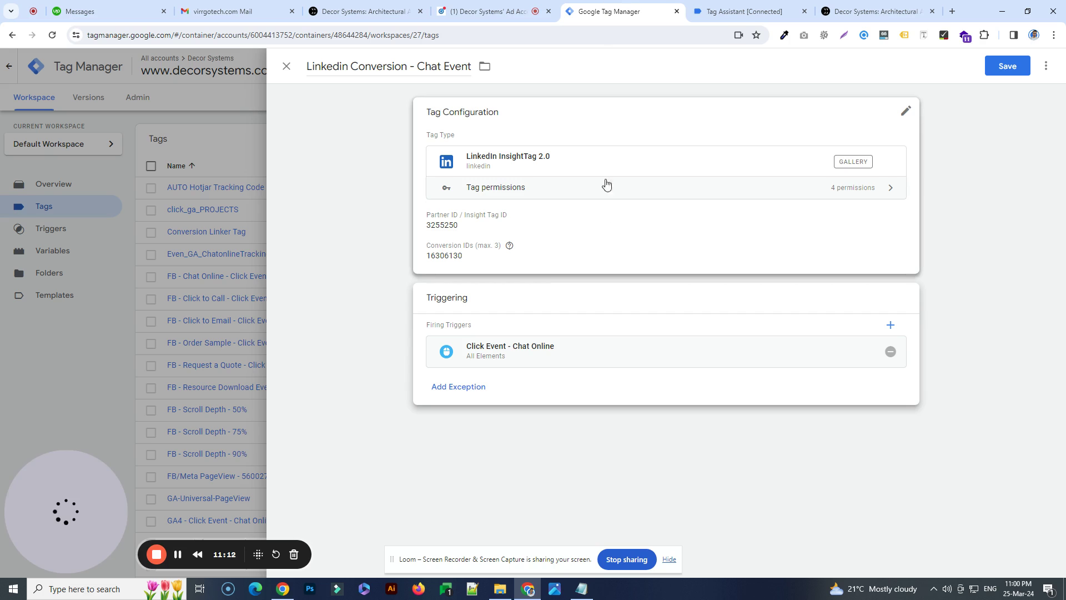
pyautogui.click(549, 224)
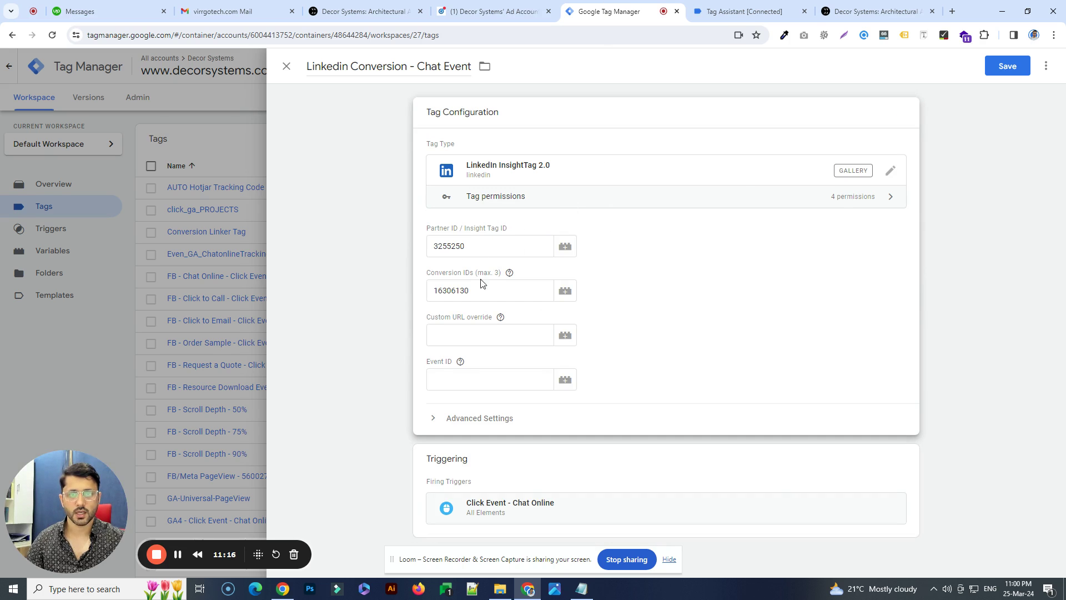
# Delete conversion ID 16306130 from the tag's Conversion IDs field.
pyautogui.moveTo(487, 280); pyautogui.dragTo(412, 295)
pyautogui.click(398, 299)
pyautogui.click(489, 253)
pyautogui.click(488, 290)
pyautogui.hotkey('ctrl', 'a')
pyautogui.press('BackSpace')
# Replace the Click Event - Chat Online trigger with All Pages.
pyautogui.click(472, 507)
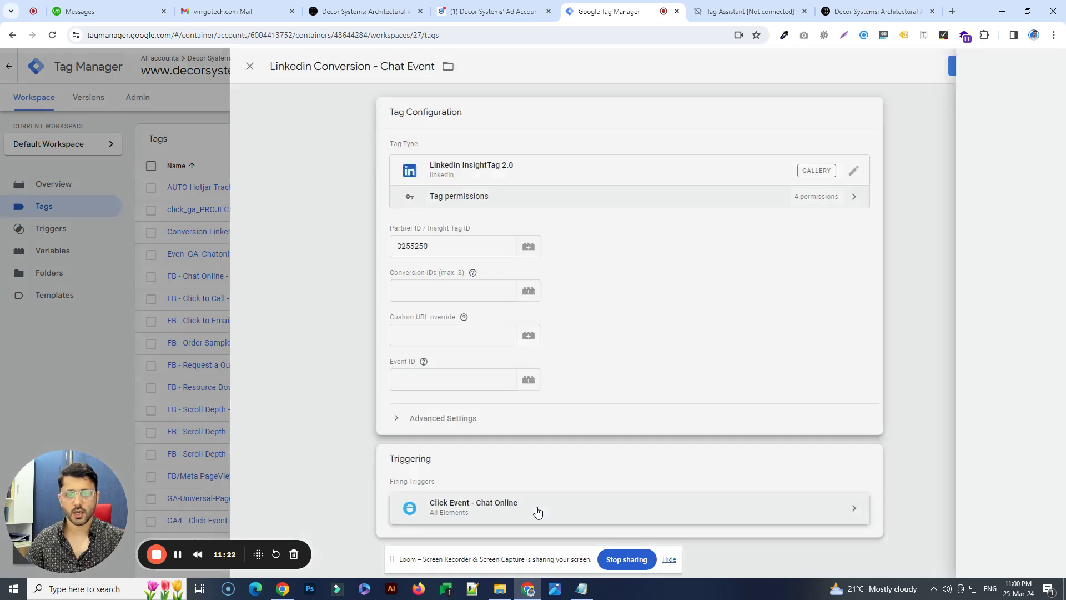
pyautogui.click(225, 372)
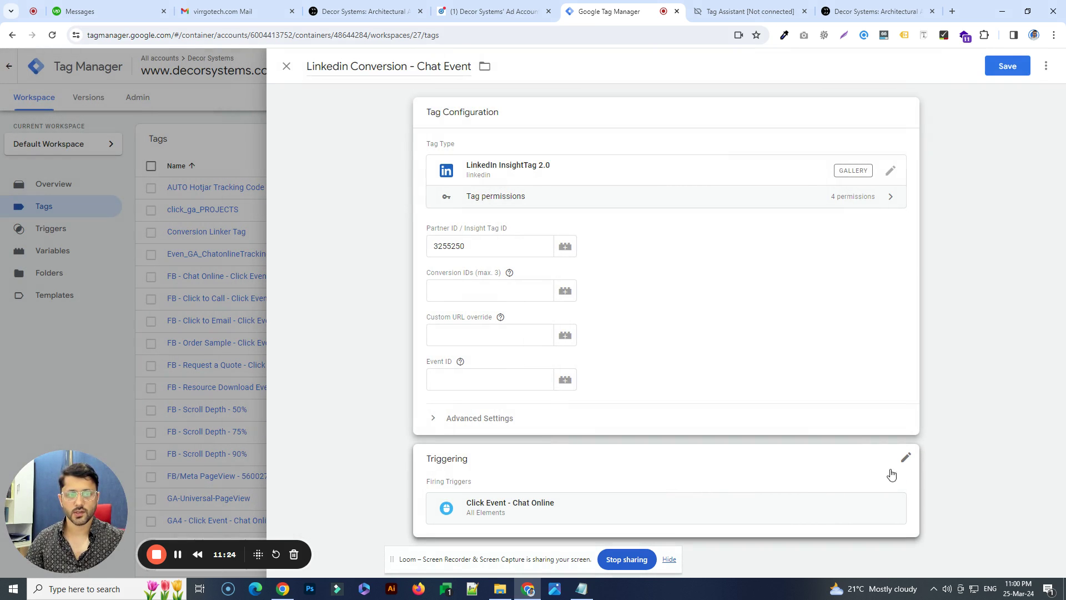
pyautogui.click(906, 457)
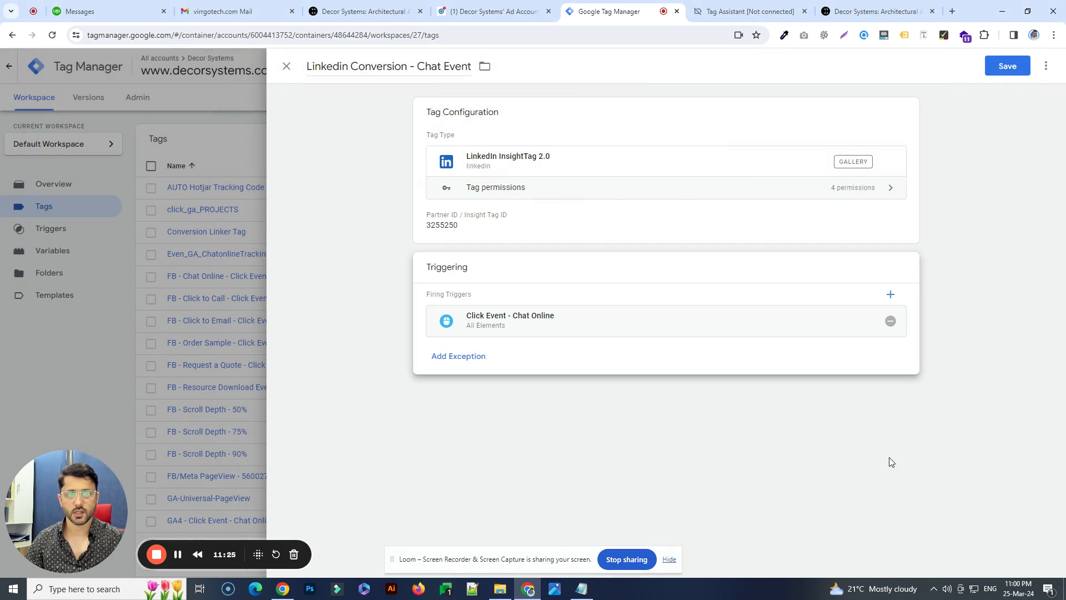
pyautogui.click(892, 321)
pyautogui.click(809, 338)
pyautogui.click(338, 118)
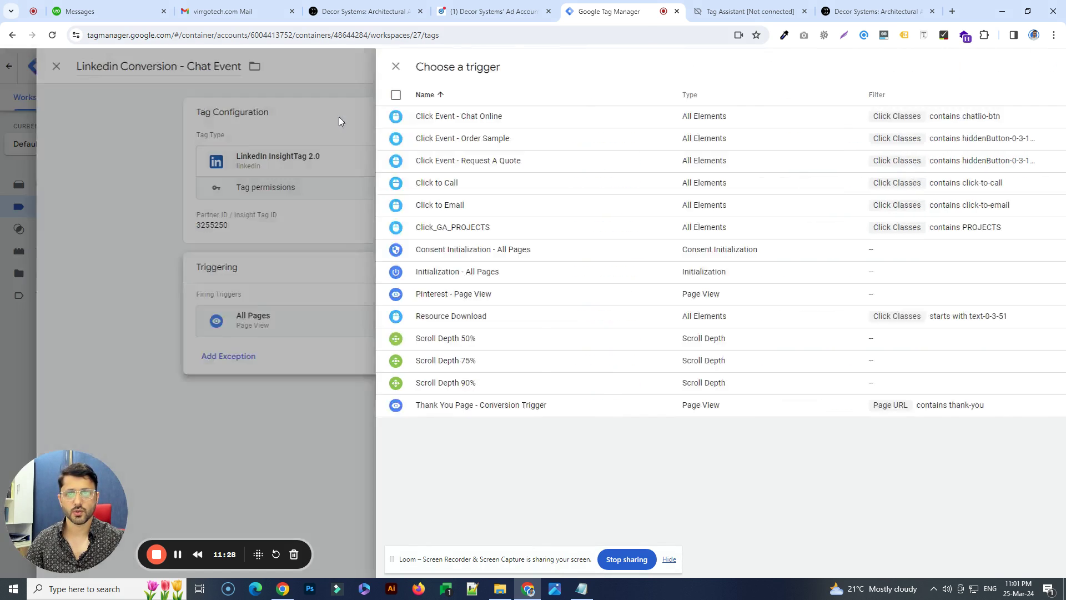
# Rename the tag to 'LinkedIn - Page View'.
pyautogui.click(373, 65)
pyautogui.click(373, 65)
pyautogui.hotkey('ctrl', 'a')
pyautogui.press('BackSpace')
pyautogui.write('Page ')
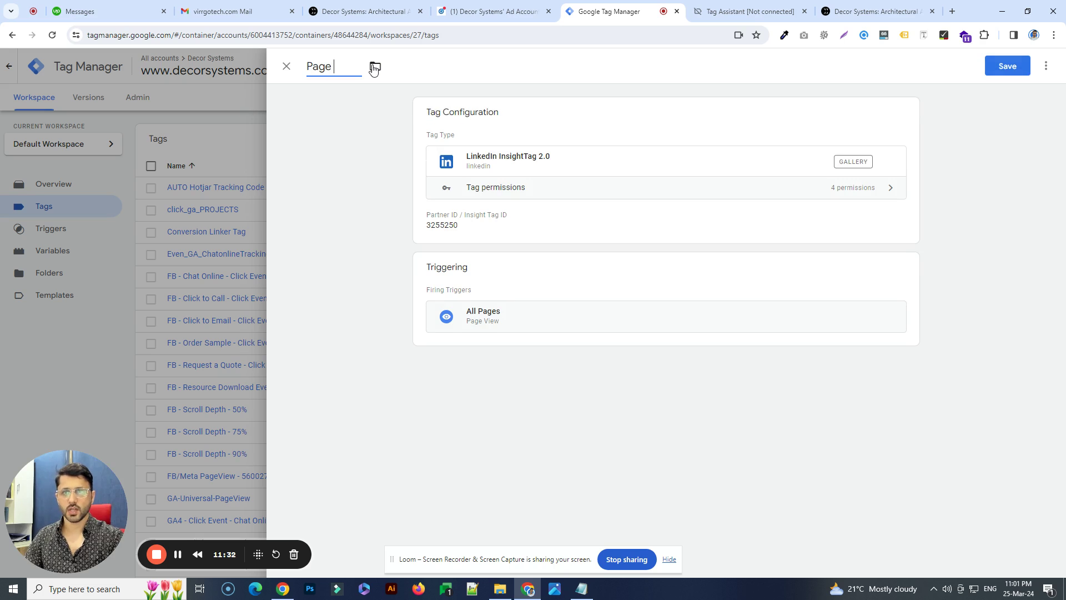
pyautogui.write('ViewLined')
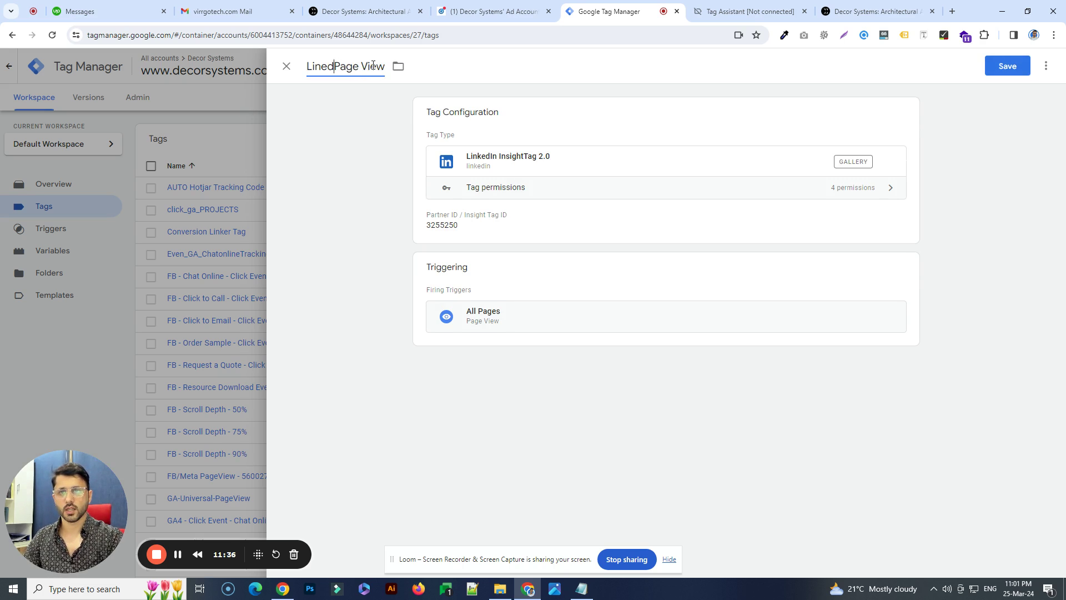
pyautogui.press('BackSpace')
pyautogui.write('kedIn -')
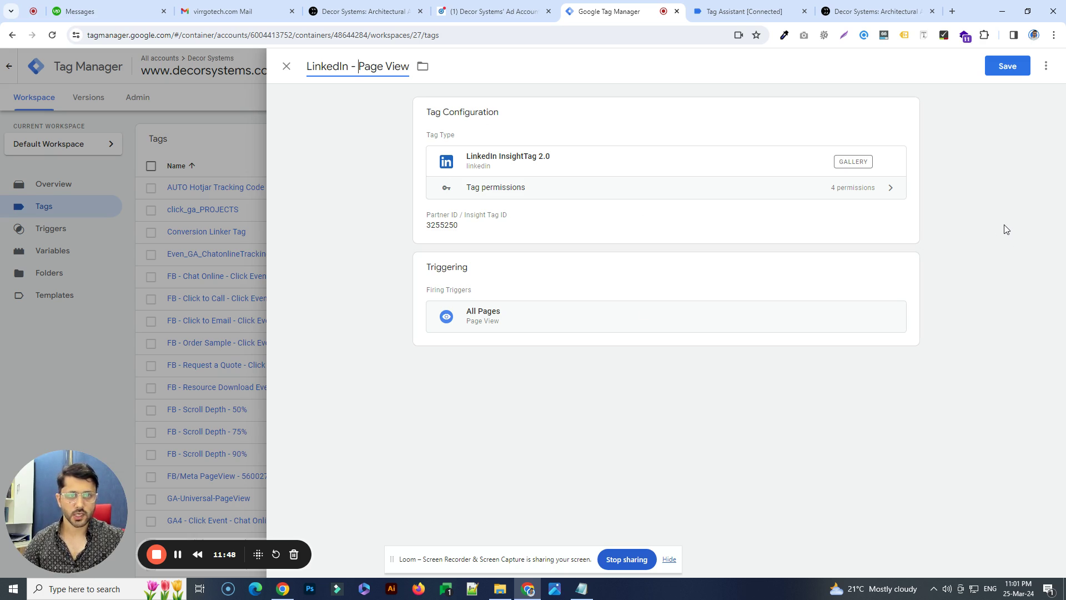
pyautogui.click(725, 5)
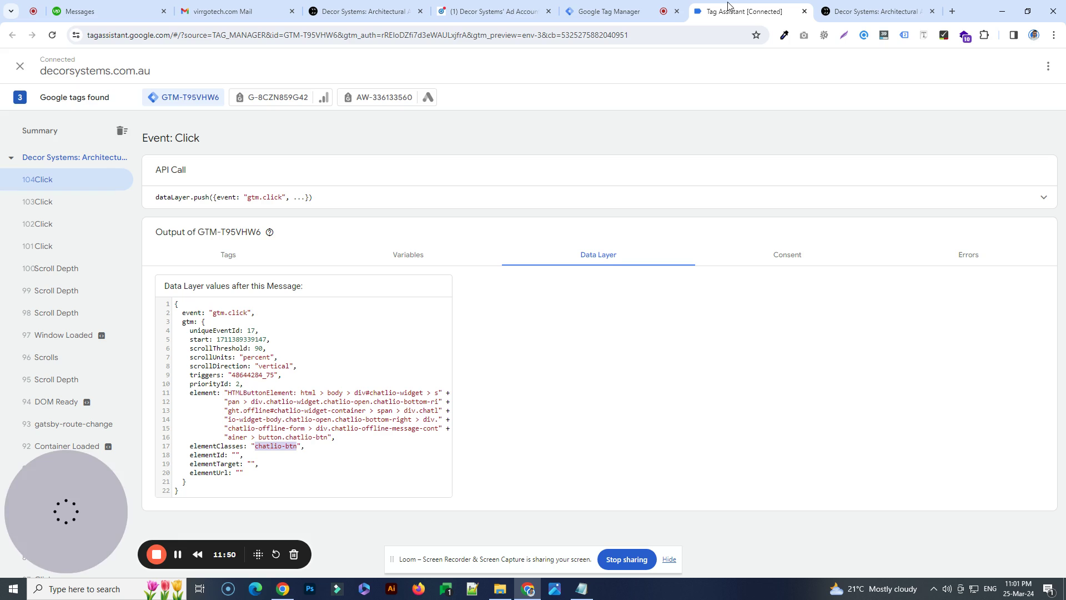
# Review the Start Chat Insight Tag conversion settings in Campaign Manager.
pyautogui.click(610, 10)
pyautogui.click(500, 4)
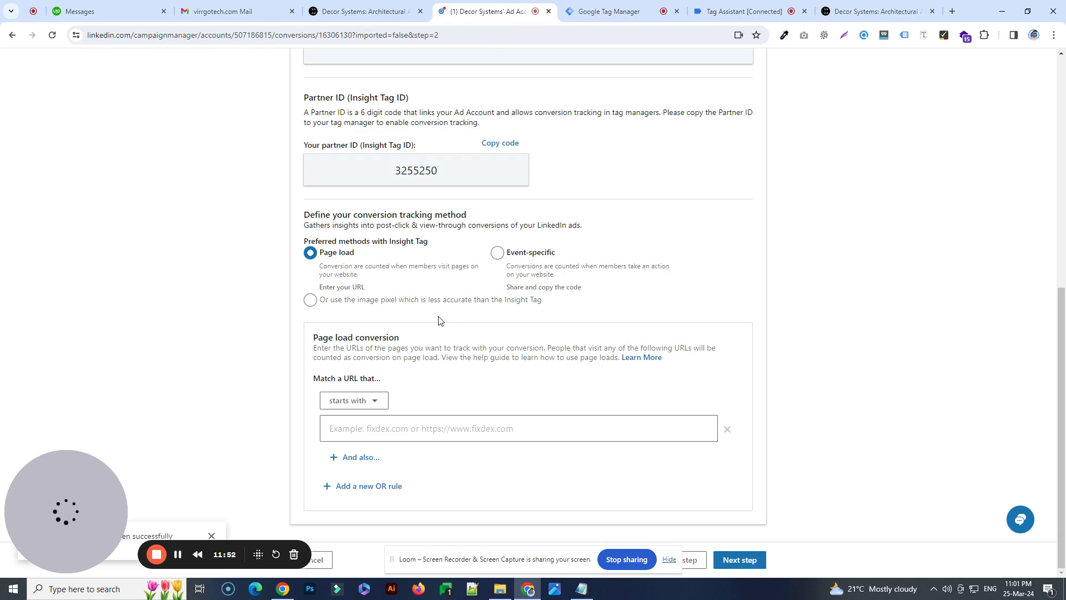
pyautogui.scroll(8, 438, 322)
pyautogui.scroll(-2, 453, 336)
pyautogui.scroll(-5, 455, 342)
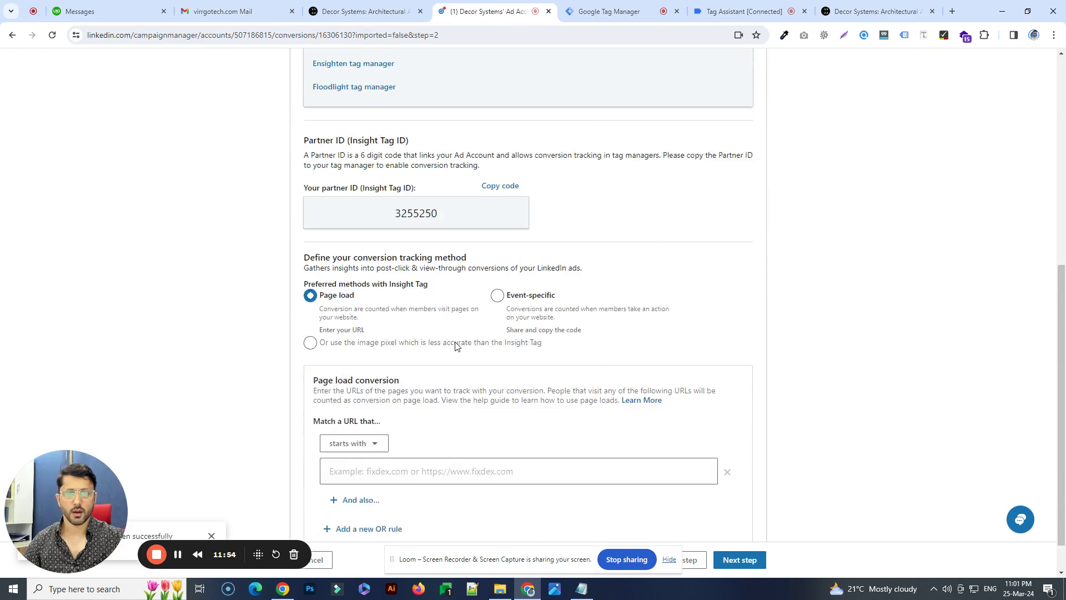
pyautogui.scroll(8, 456, 344)
pyautogui.scroll(-7, 456, 342)
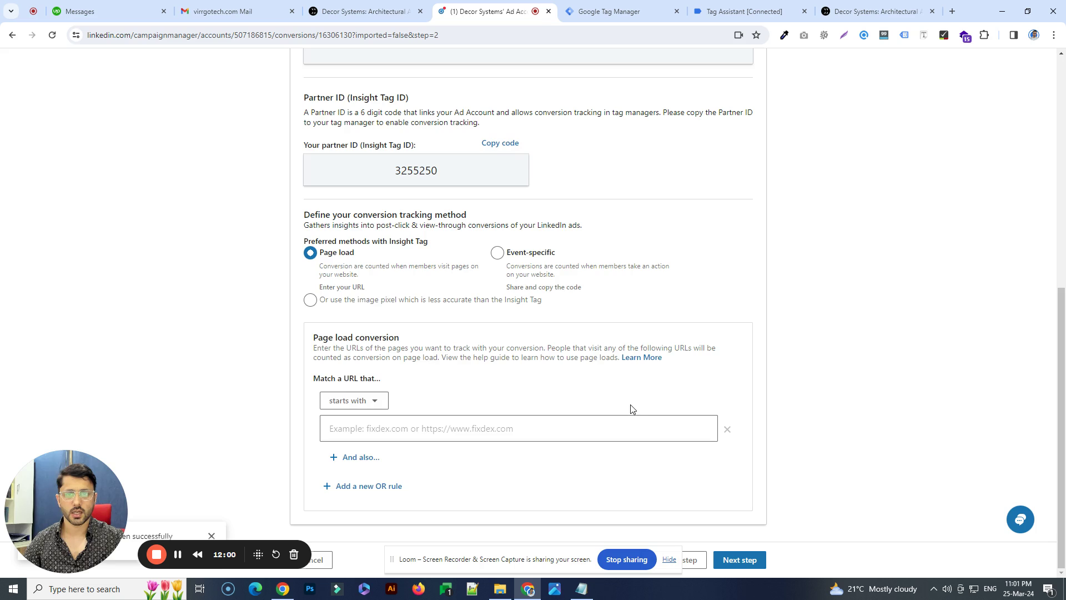
pyautogui.scroll(7, 636, 417)
pyautogui.scroll(4, 683, 54)
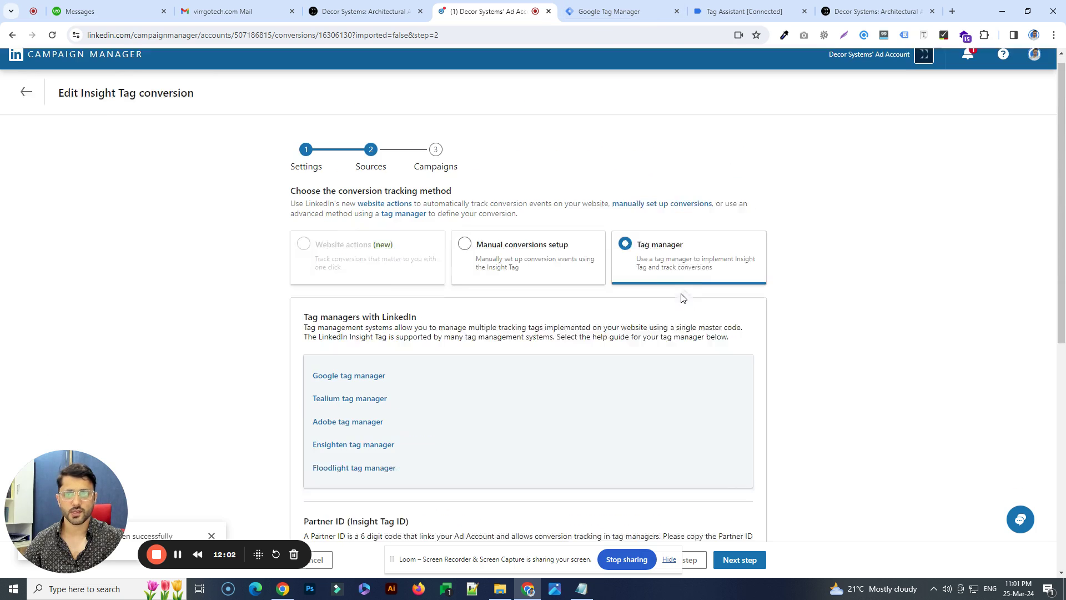
# Return to the Conversion tracking list and check Start Chat's created date.
pyautogui.click(22, 107)
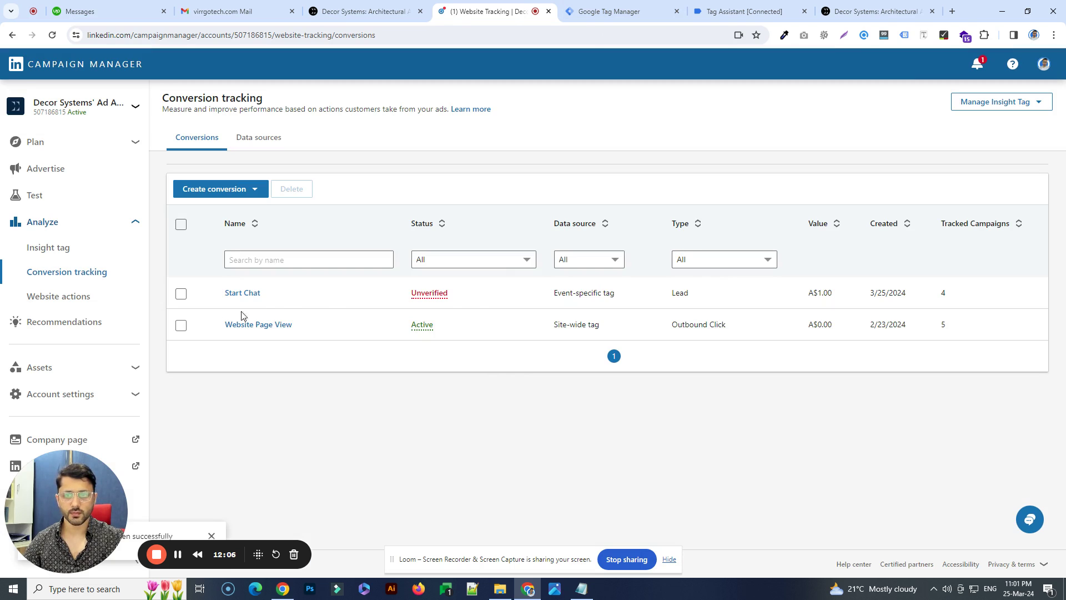
pyautogui.moveTo(901, 293); pyautogui.dragTo(861, 294)
pyautogui.click(862, 370)
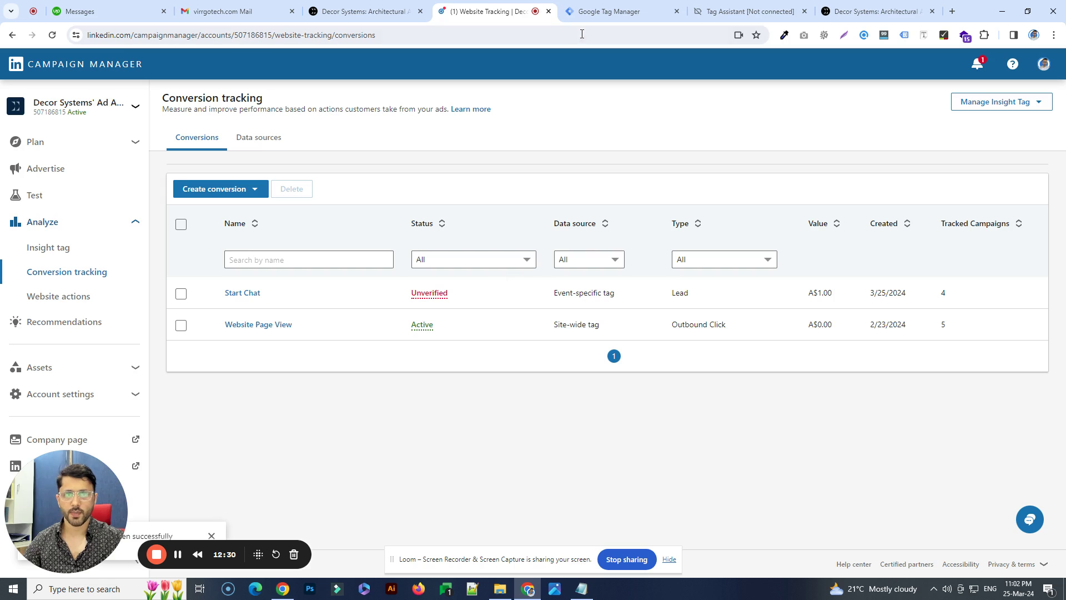
# Discard the unsaved tag edits and start a Preview session on decorsystems.com.au.
pyautogui.click(609, 11)
pyautogui.click(184, 324)
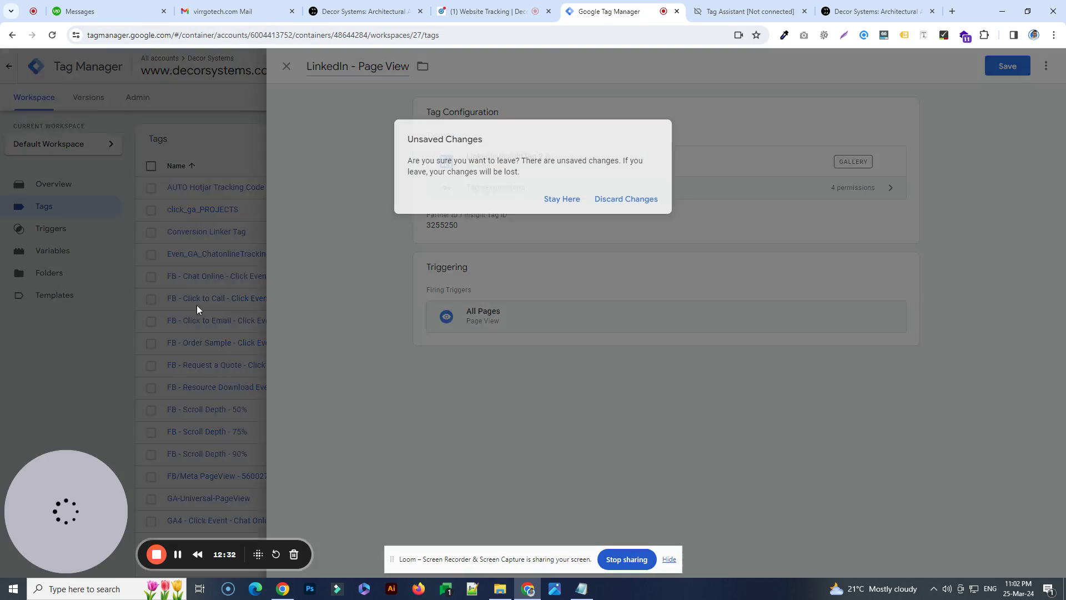
pyautogui.click(638, 199)
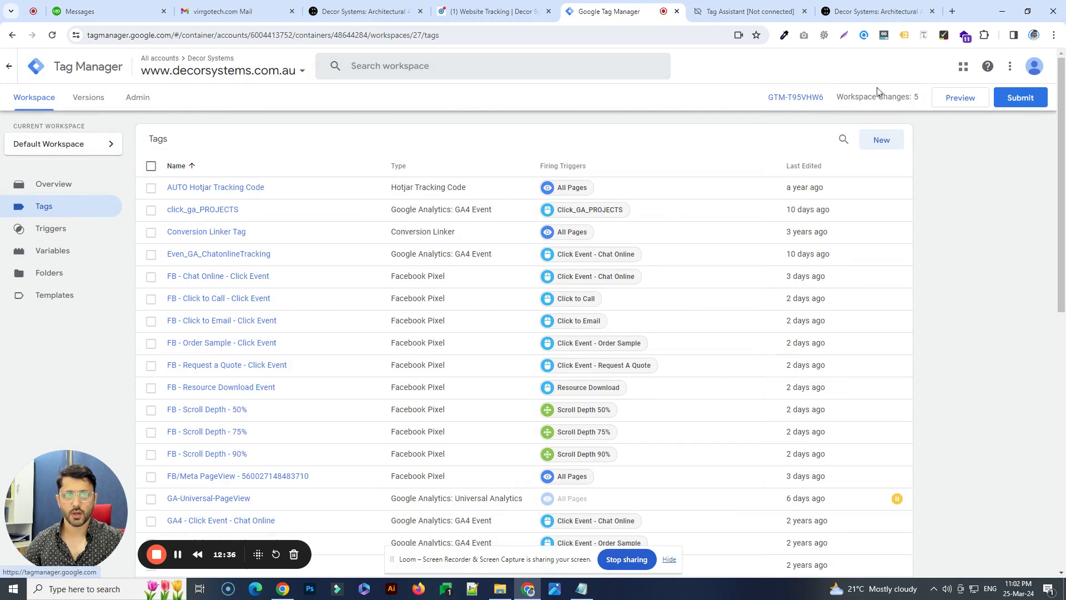
pyautogui.click(951, 98)
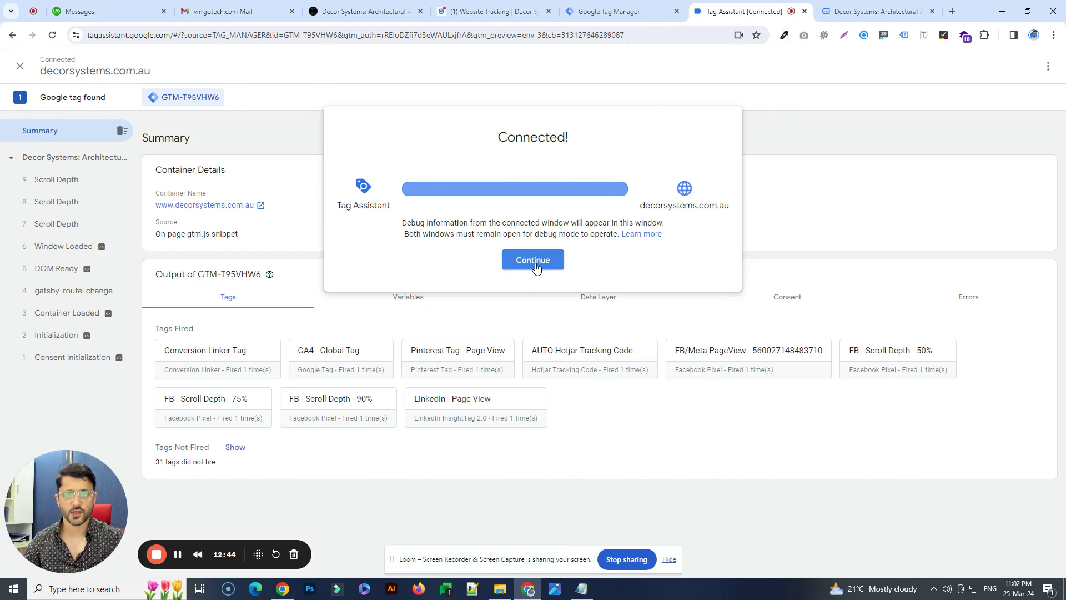
# Dismiss the connection notice, move the Tag Assistant badge aside, and clear Tag Assistant's event list.
pyautogui.click(534, 261)
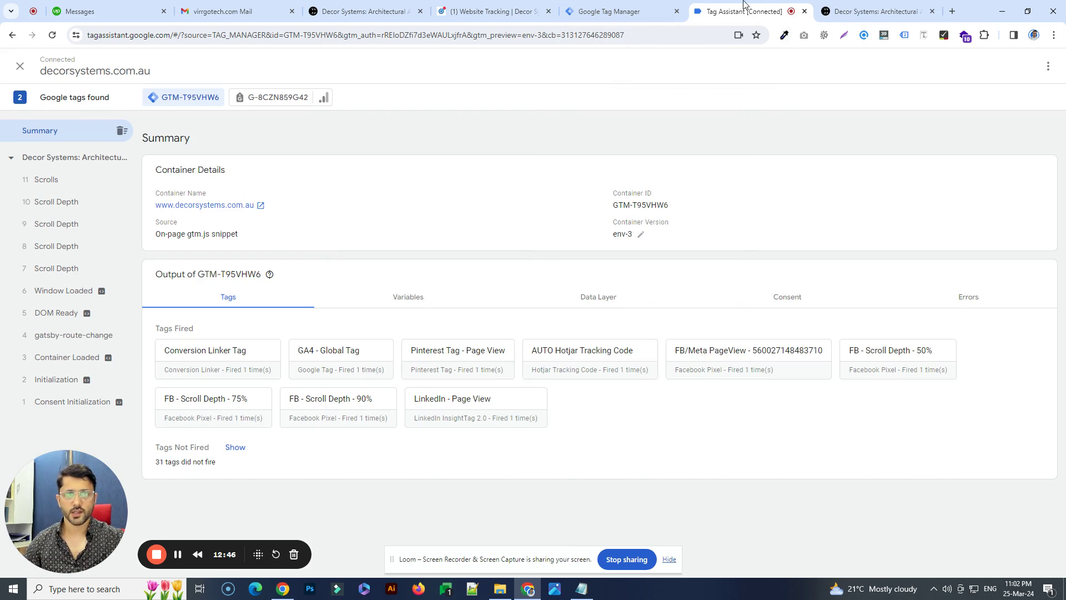
pyautogui.click(877, 11)
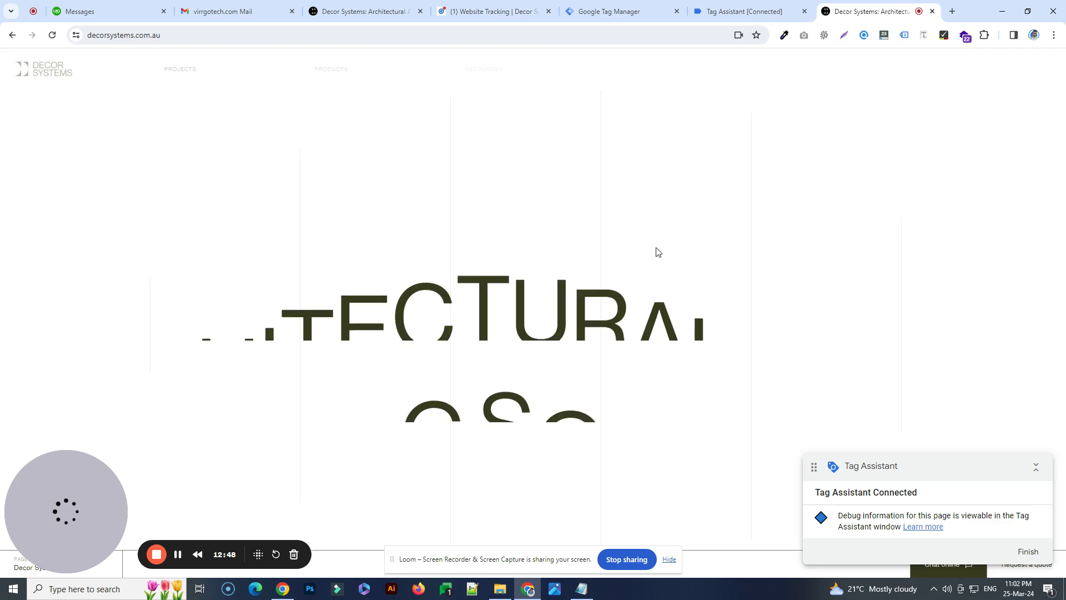
pyautogui.scroll(-10, 665, 288)
pyautogui.moveTo(985, 460); pyautogui.dragTo(456, 396)
pyautogui.scroll(-10, 892, 359)
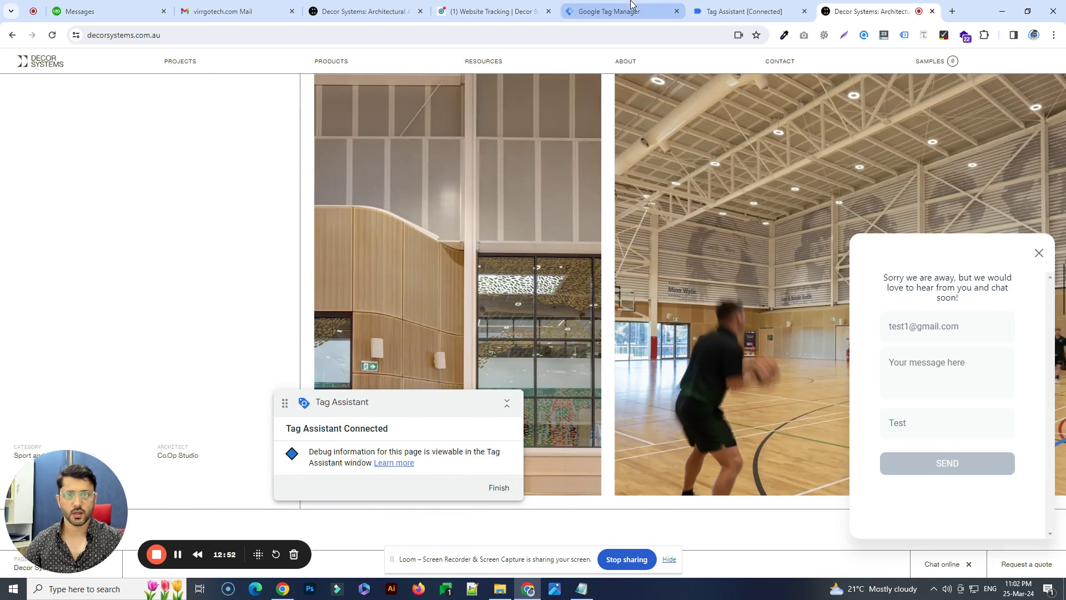
pyautogui.click(744, 11)
pyautogui.click(122, 131)
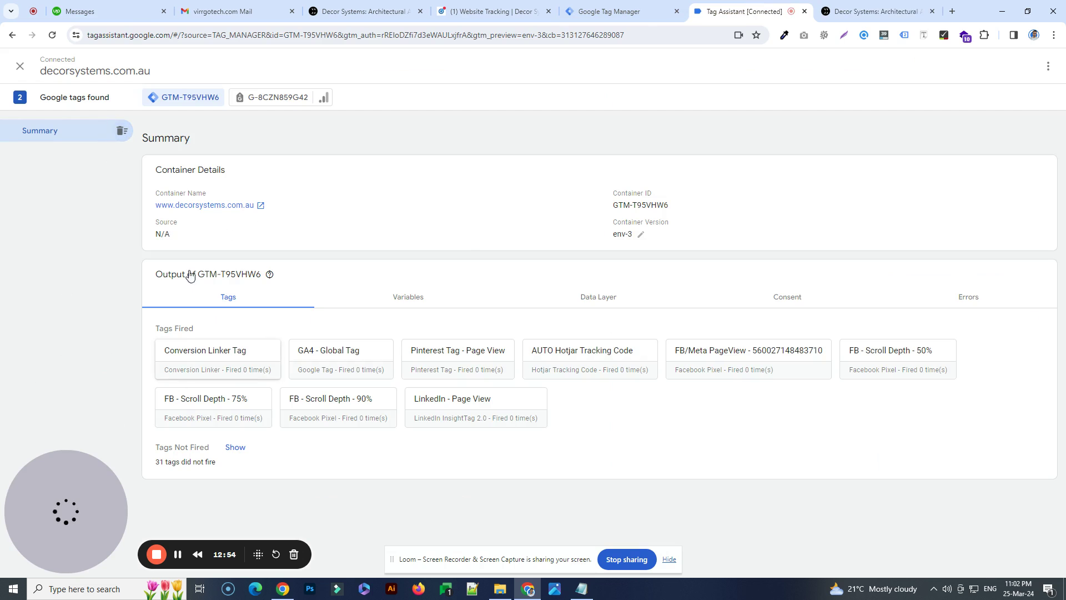
# Send a 'te' test message through the site's chat popup and check Tag Assistant.
pyautogui.click(889, 10)
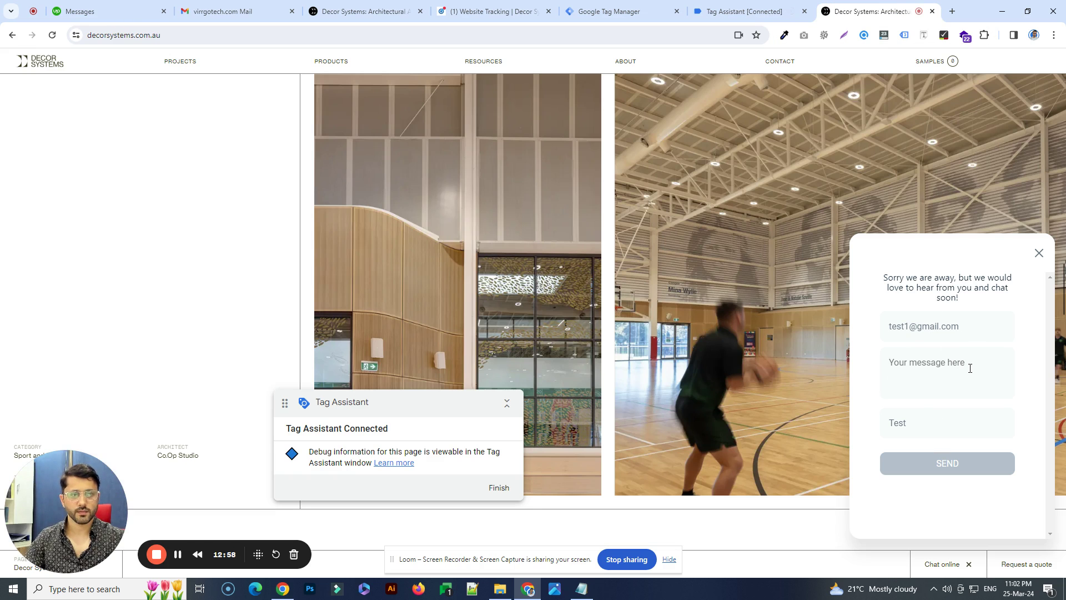
pyautogui.write('test')
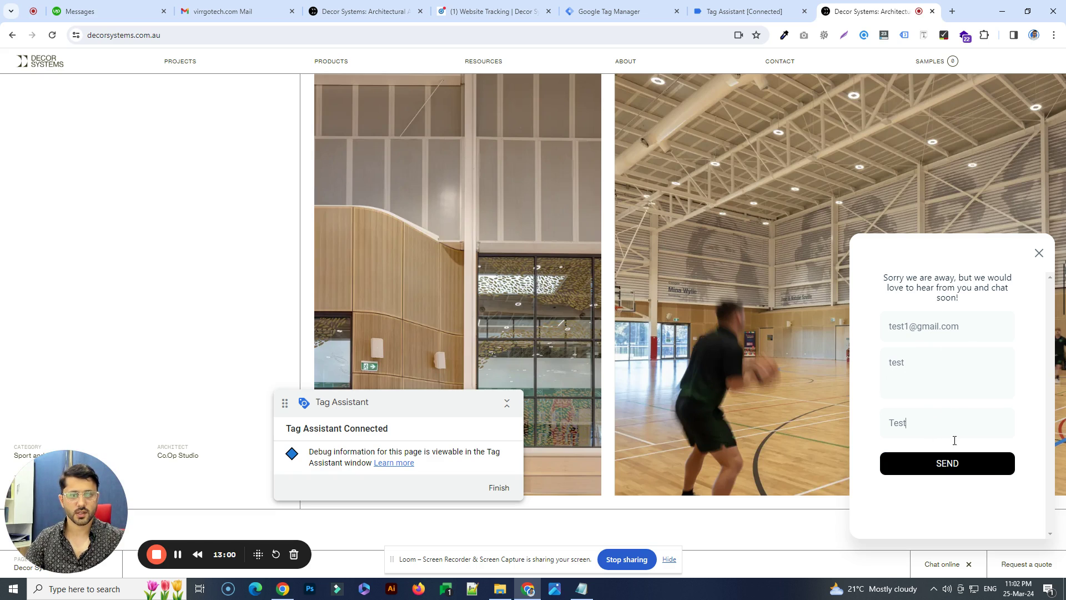
pyautogui.click(968, 468)
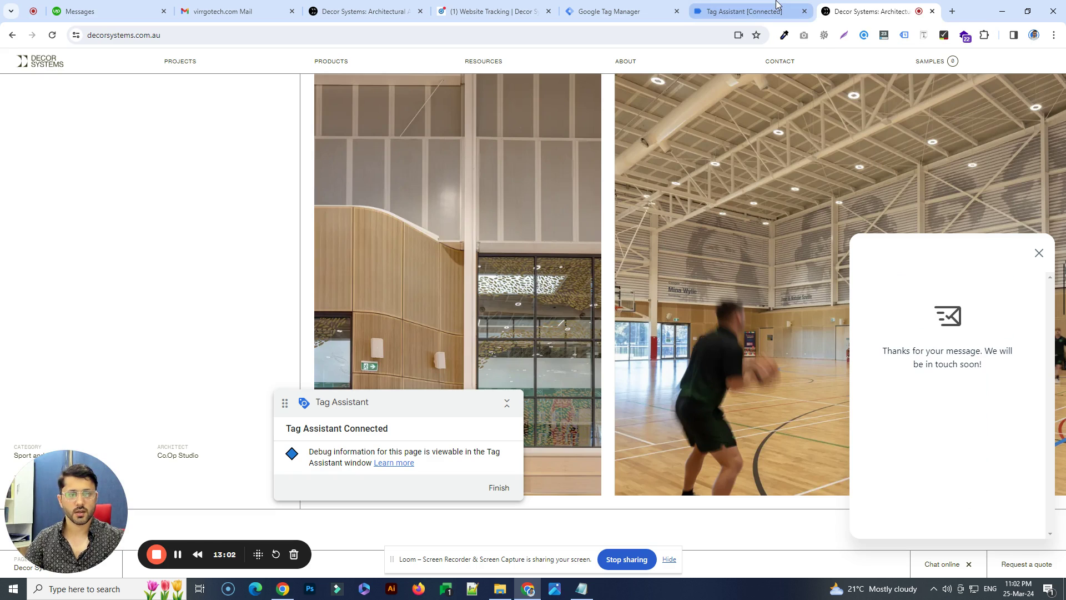
pyautogui.click(754, 7)
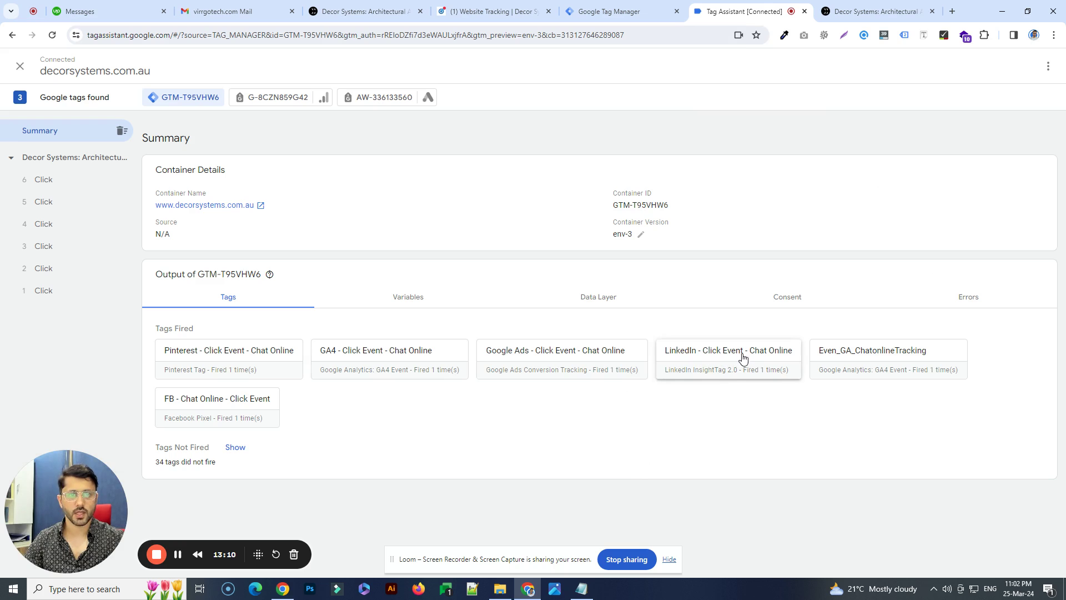
# Confirm the chat tags under Tags Fired, then return to LinkedIn's Conversion tracking page.
pyautogui.moveTo(206, 332)
pyautogui.mouseDown()
pyautogui.moveTo(173, 332)
pyautogui.moveTo(194, 331)
pyautogui.mouseUp()
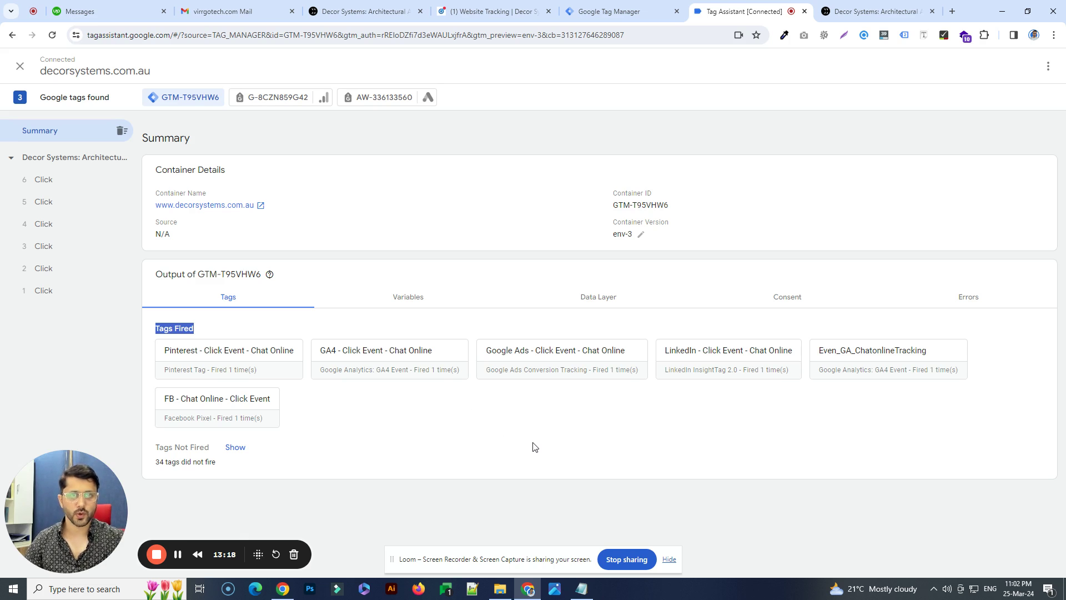
pyautogui.click(610, 11)
pyautogui.click(483, 12)
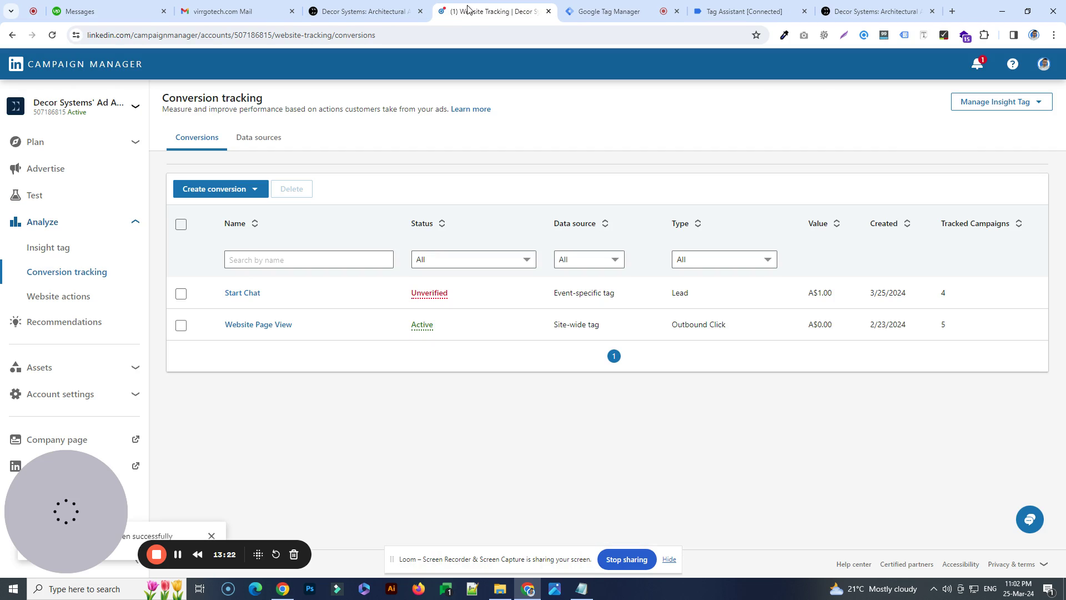